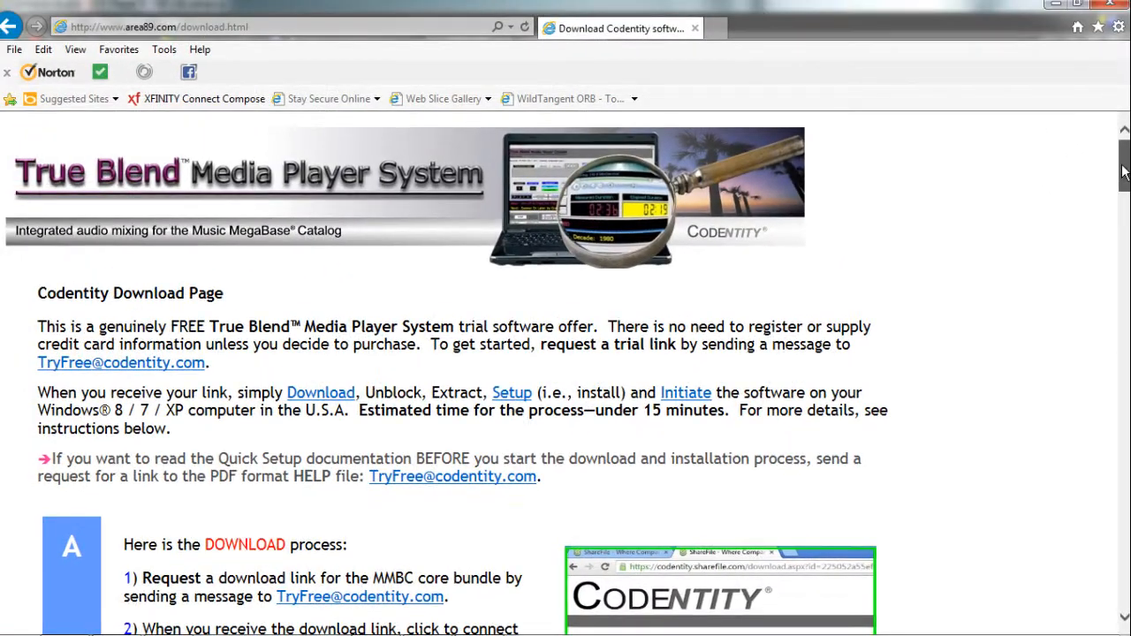
{"action": "left_click_drag", "start_coordinate": [1124, 172], "coordinate": [1125, 212]}
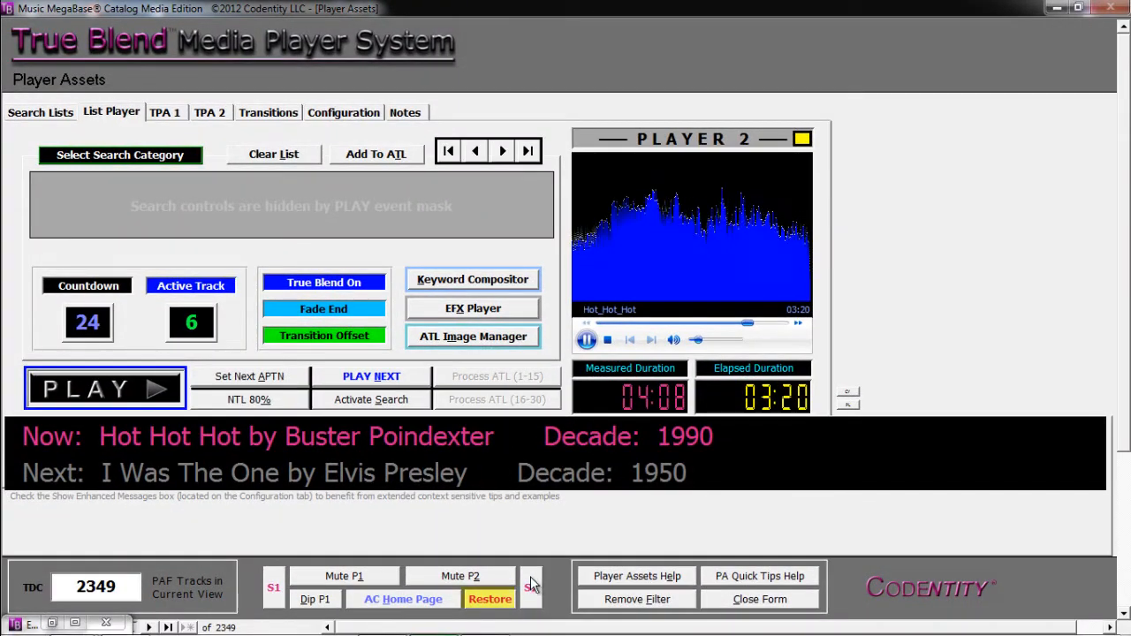
Restore the dipped Player 2 volume and switch True Blend to standby with the Active Track control.
{"action": "left_click", "coordinate": [495, 605]}
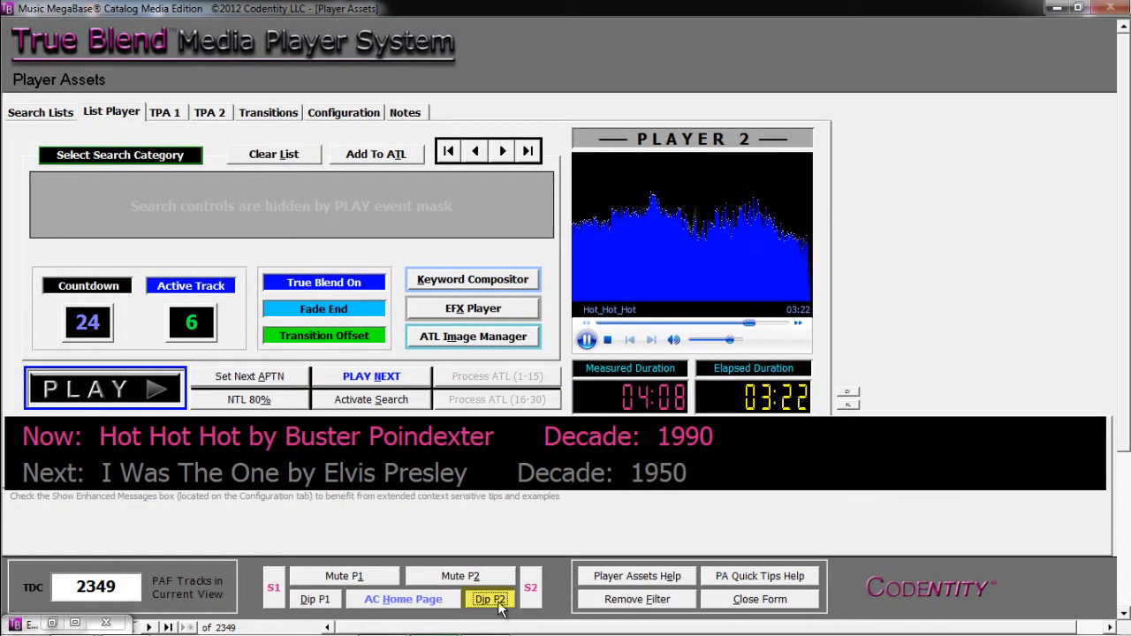
{"action": "left_click", "coordinate": [222, 287]}
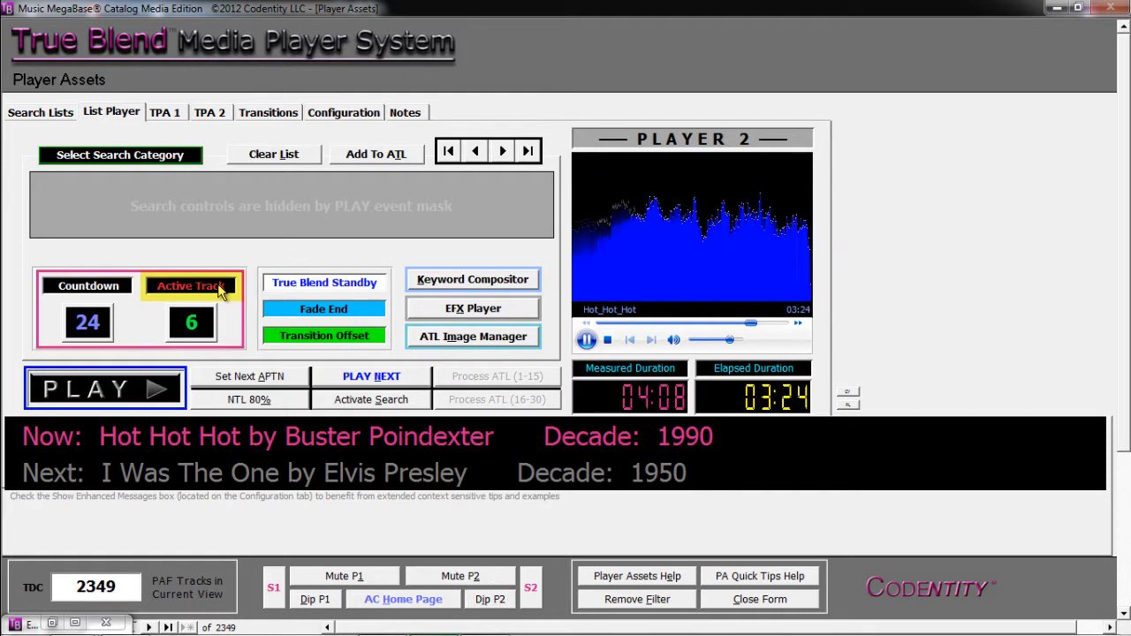
{"action": "left_click", "coordinate": [227, 295]}
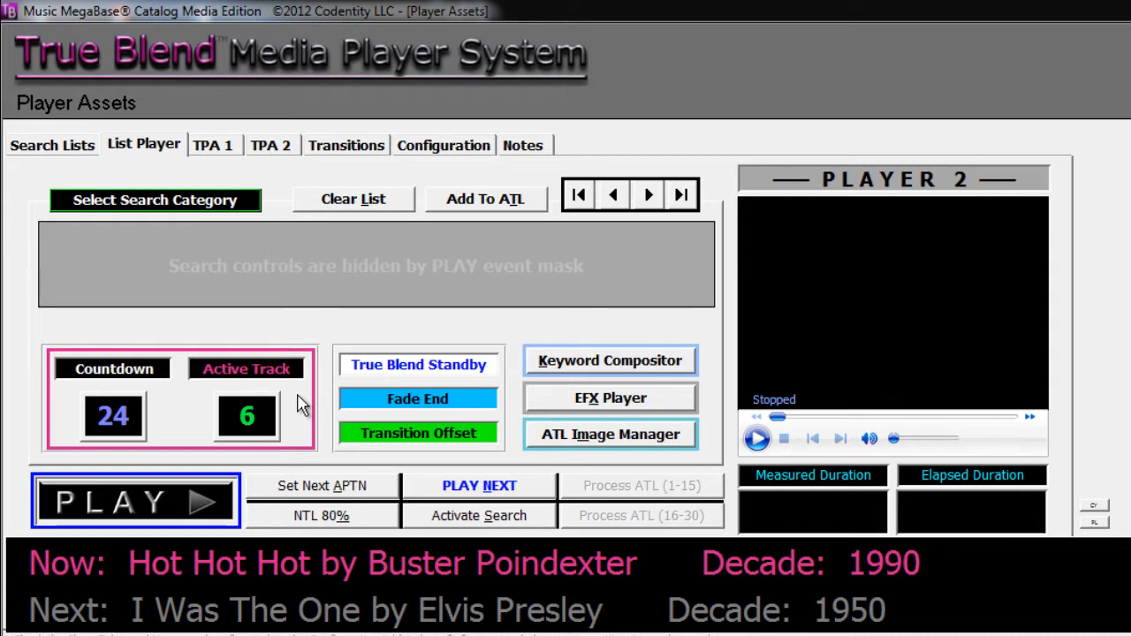
Review the 1 KW Advanced and 2 KW query options in the Keyword Compositor, and close that form.
{"action": "left_click", "coordinate": [632, 370]}
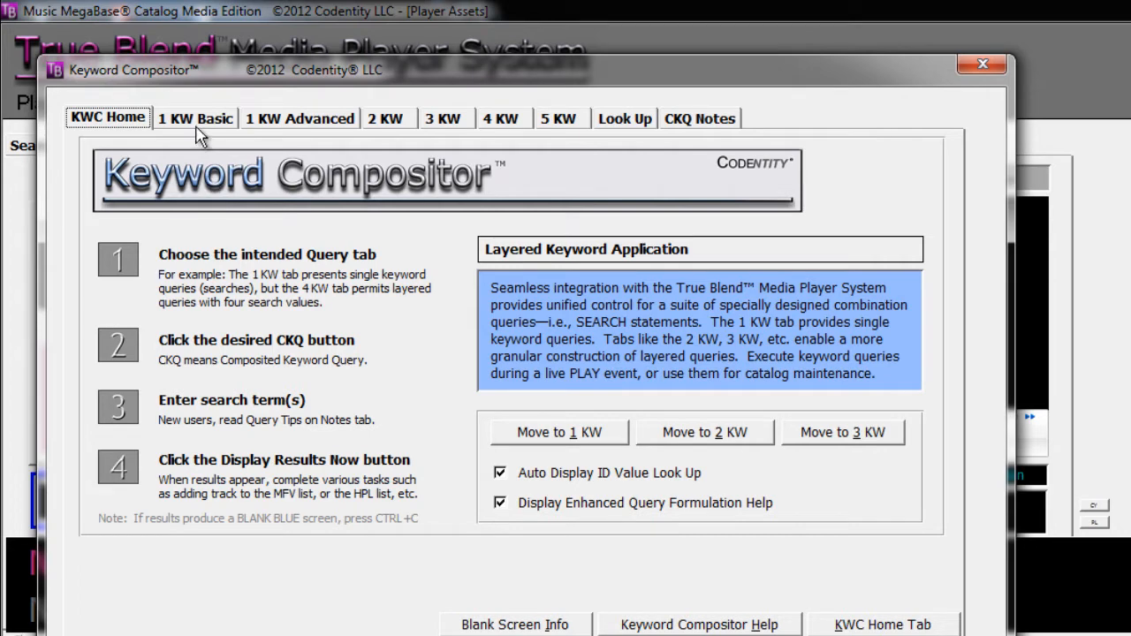
{"action": "left_click", "coordinate": [263, 119]}
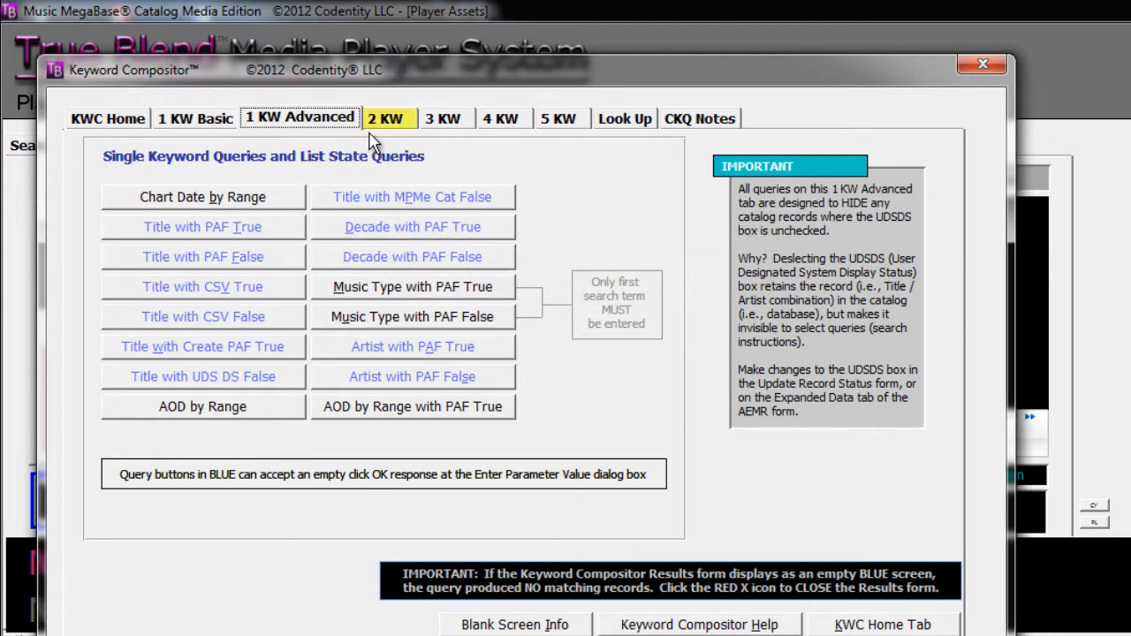
{"action": "left_click", "coordinate": [401, 122]}
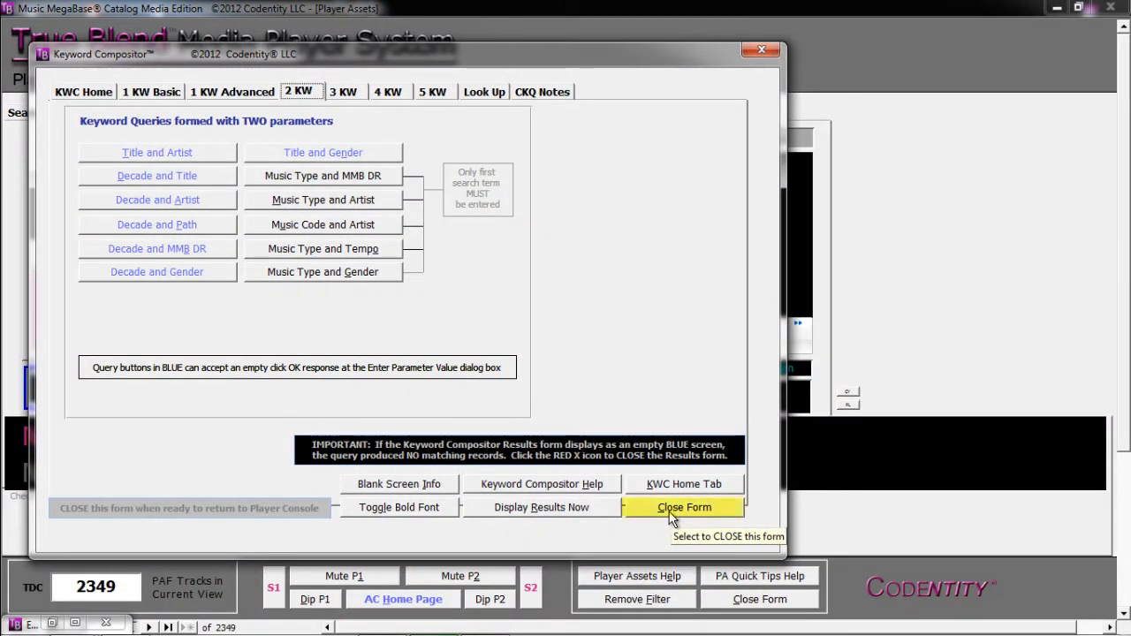
{"action": "left_click", "coordinate": [669, 511]}
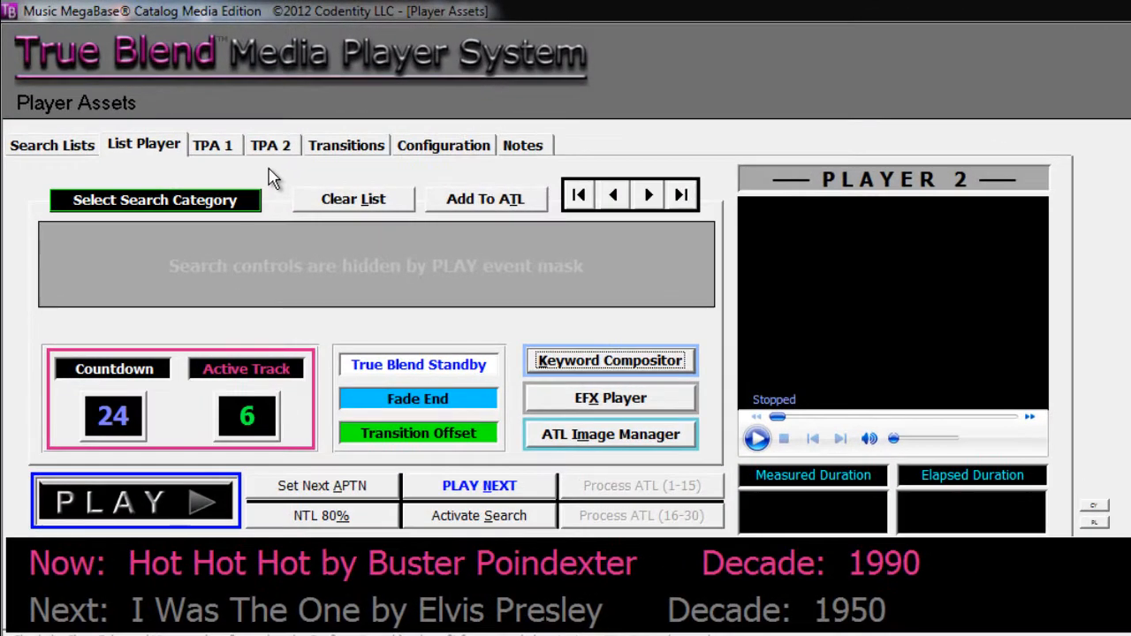
Open the ATL Image Manager's library image loading page and select the ATL image "Rockin' 90s".
{"action": "left_click", "coordinate": [675, 447]}
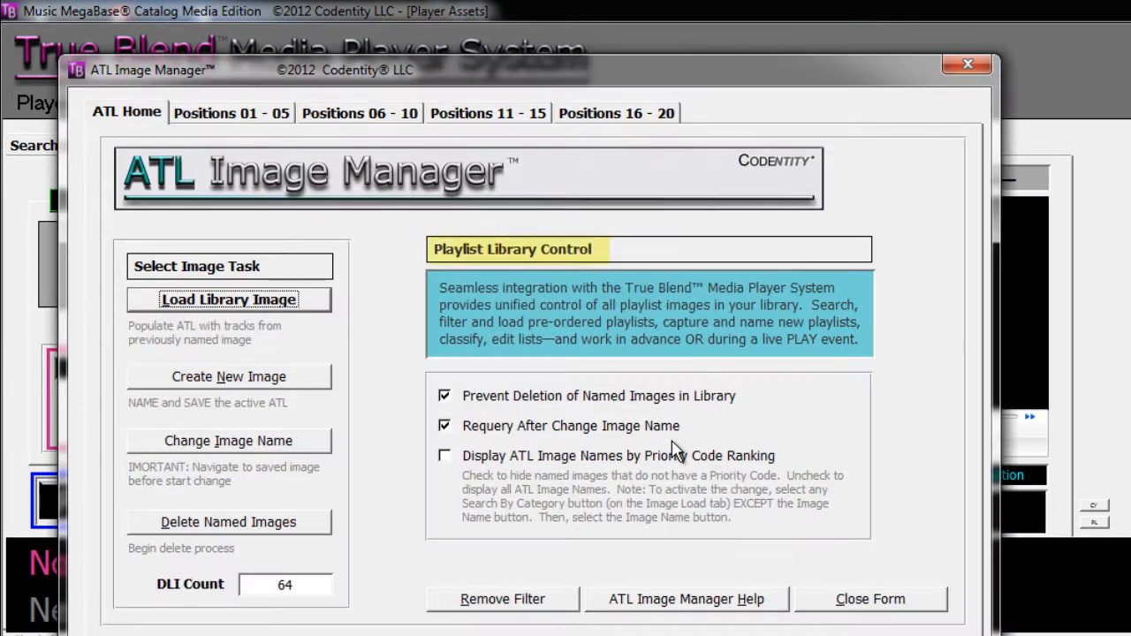
{"action": "left_click", "coordinate": [276, 308]}
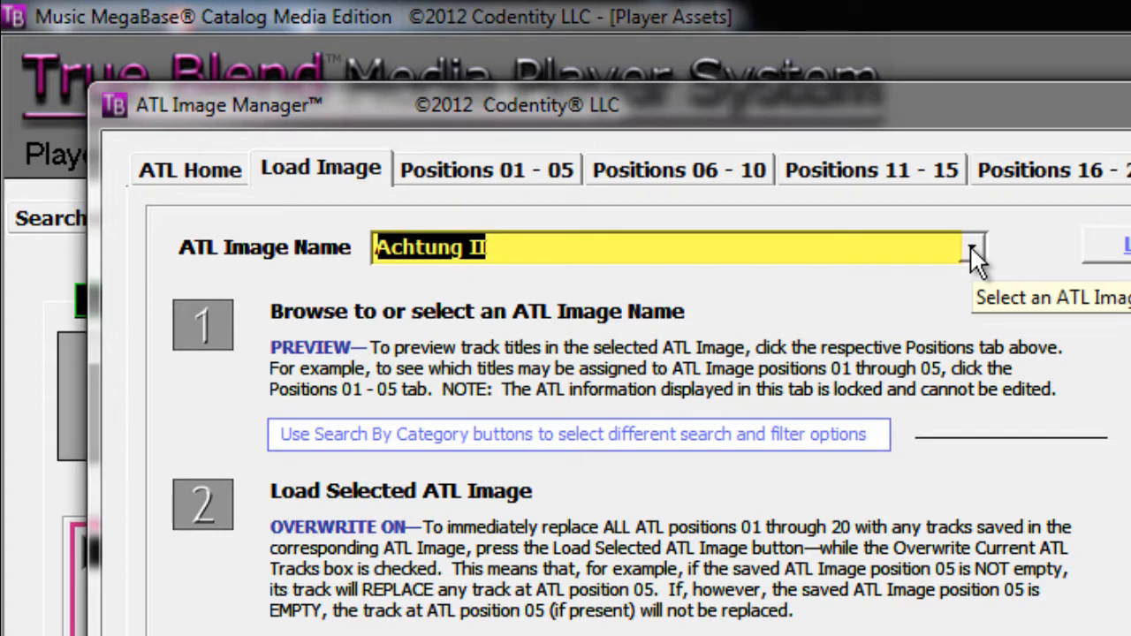
{"action": "type", "text": "ro"}
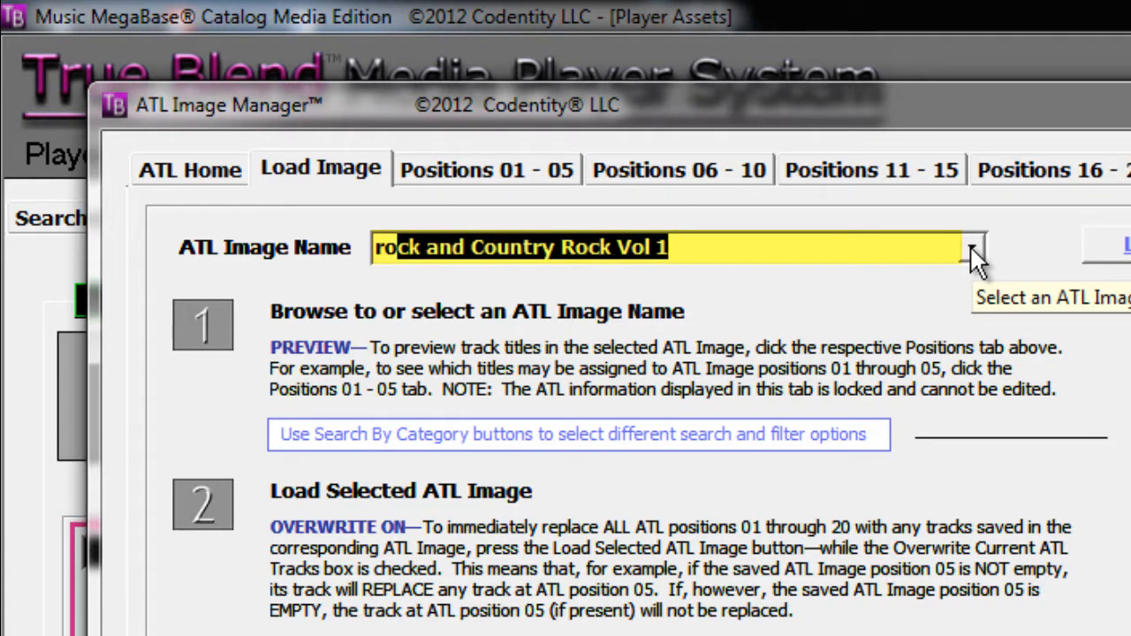
{"action": "type", "text": "ckin' "}
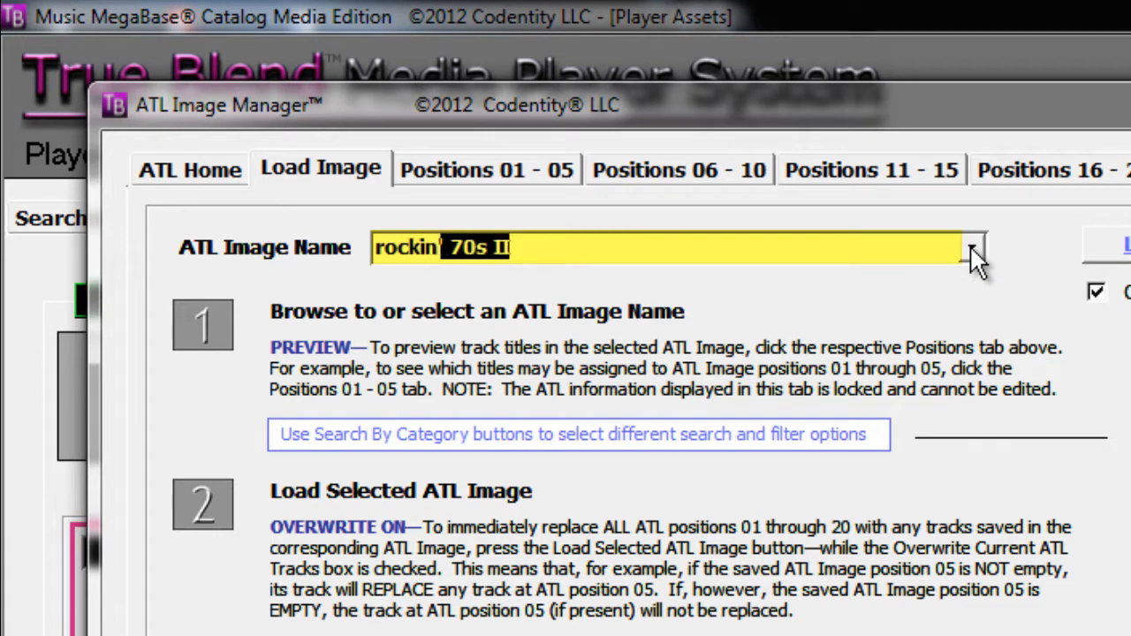
{"action": "type", "text": "9"}
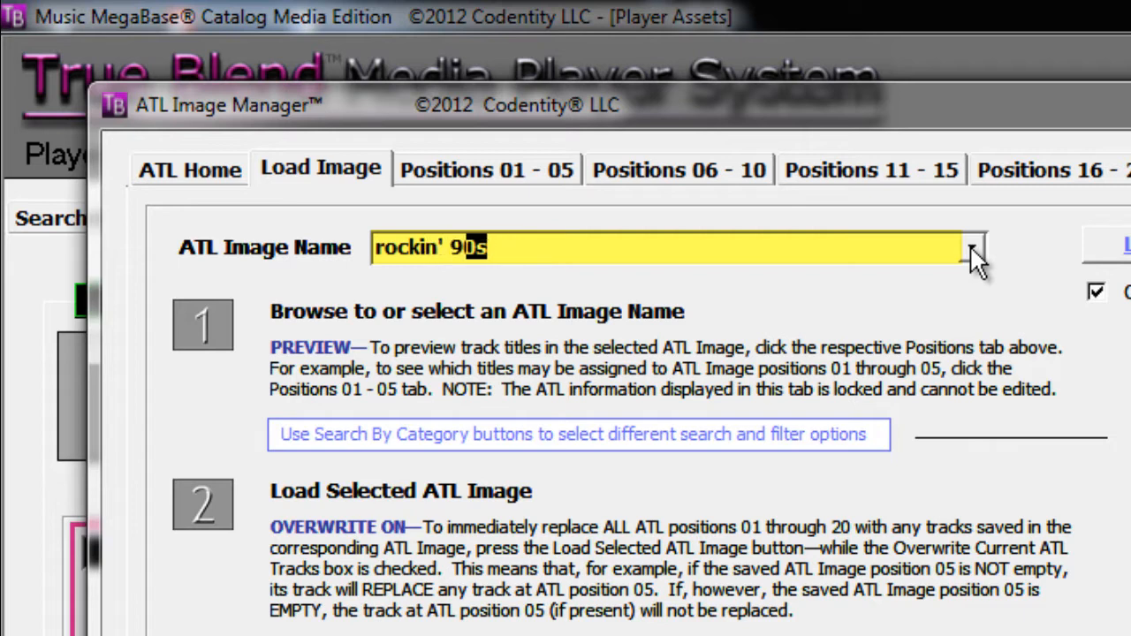
{"action": "key", "text": "Return"}
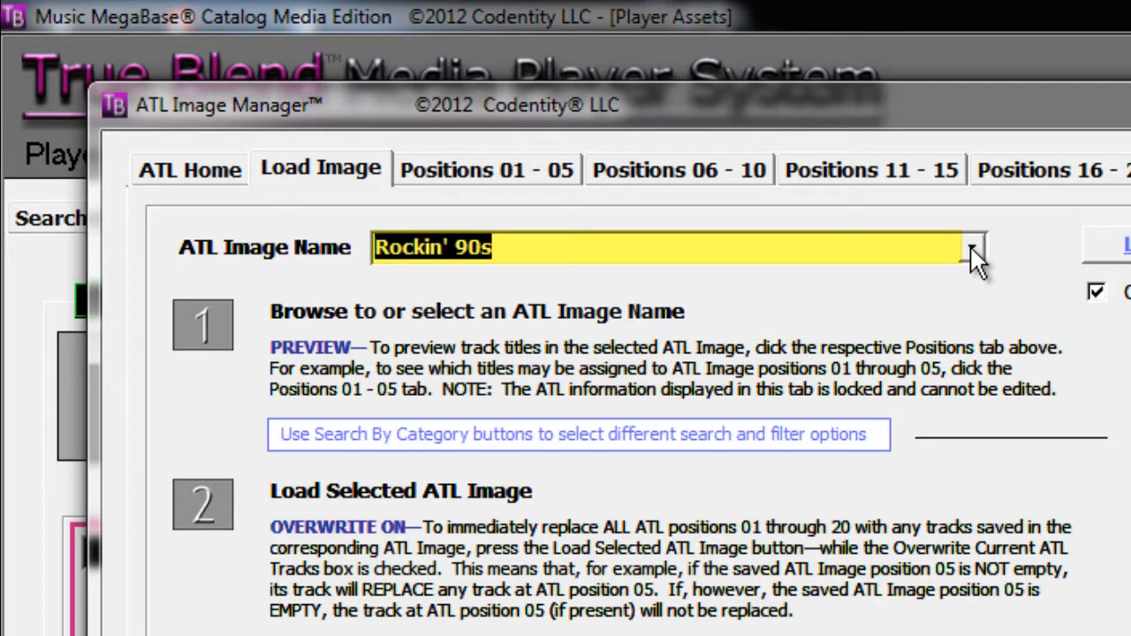
Preview the tracks in positions 01 - 05 of the selected ATL image and close the ATL Image Manager.
{"action": "left_click", "coordinate": [540, 168]}
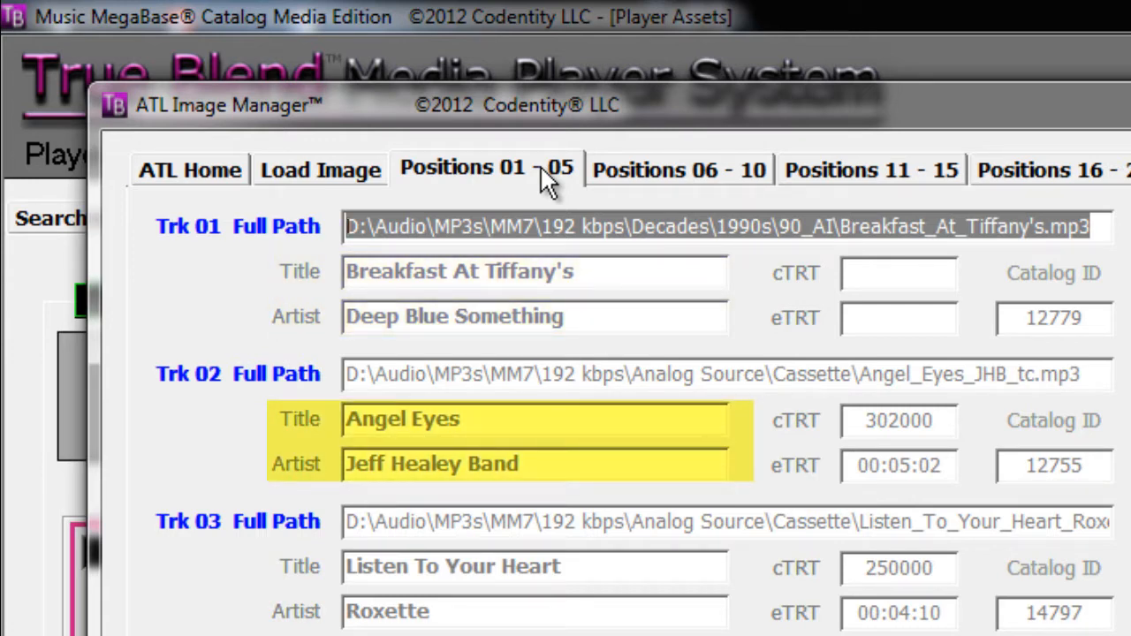
{"action": "left_click", "coordinate": [342, 169]}
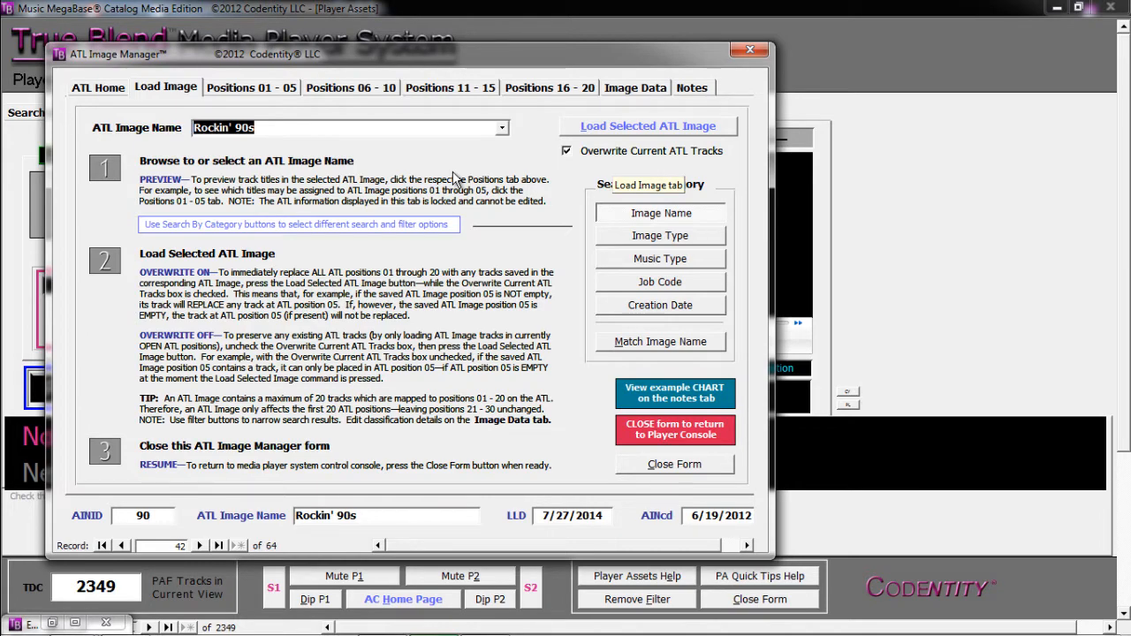
{"action": "left_click", "coordinate": [711, 464]}
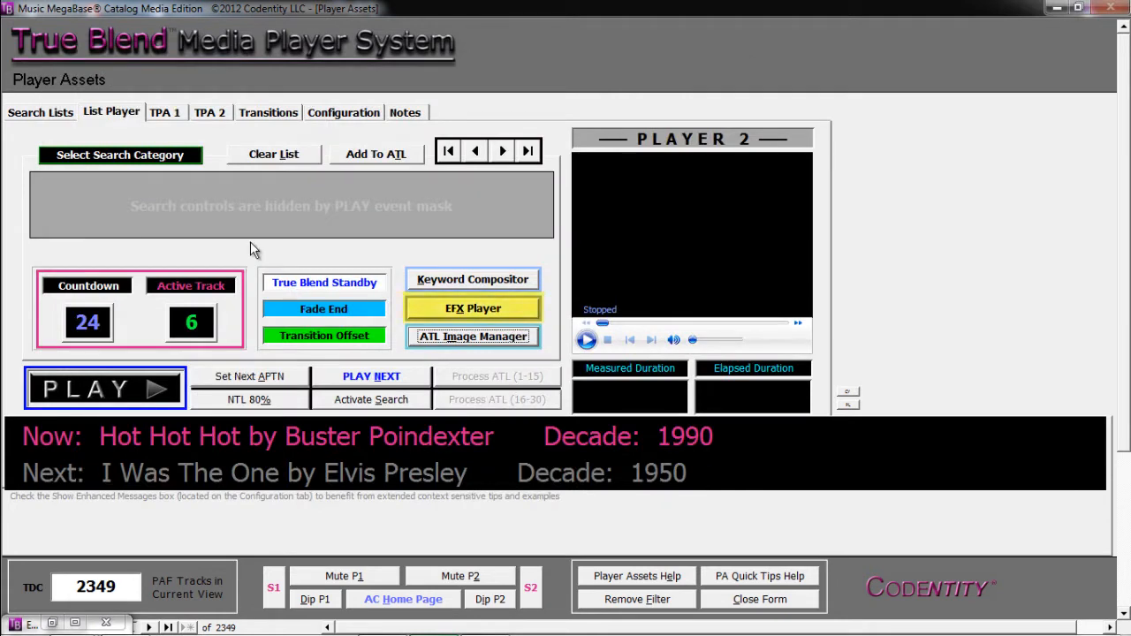
Open the EFX Player and look over its Instant Play Bars and the A2 and A3 players.
{"action": "left_click", "coordinate": [465, 308]}
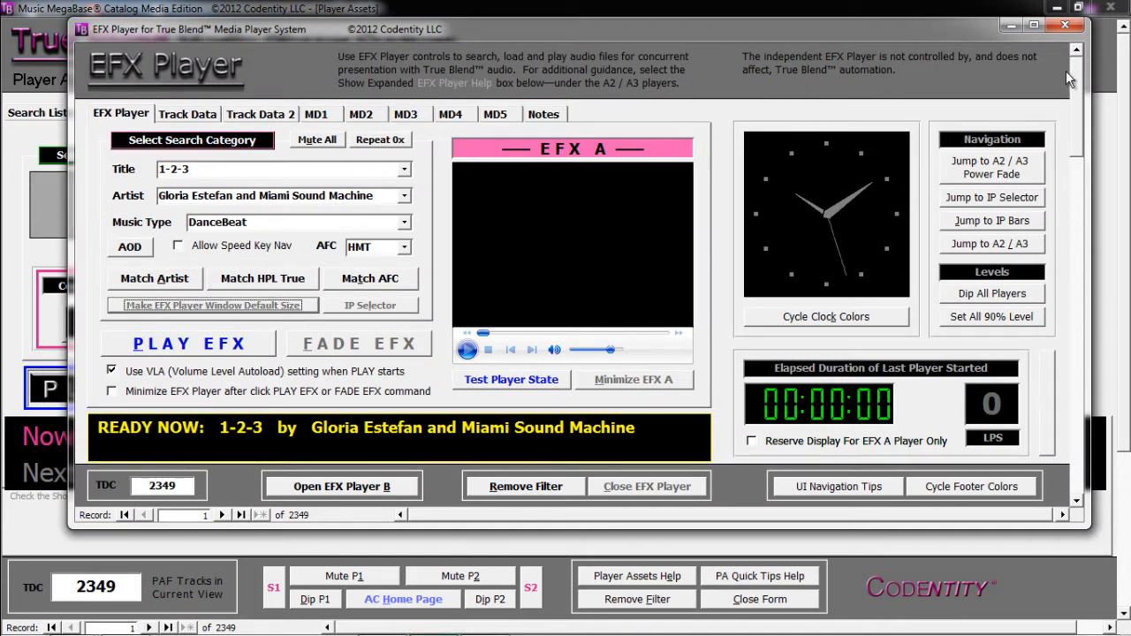
{"action": "left_click_drag", "start_coordinate": [1073, 74], "coordinate": [1065, 194]}
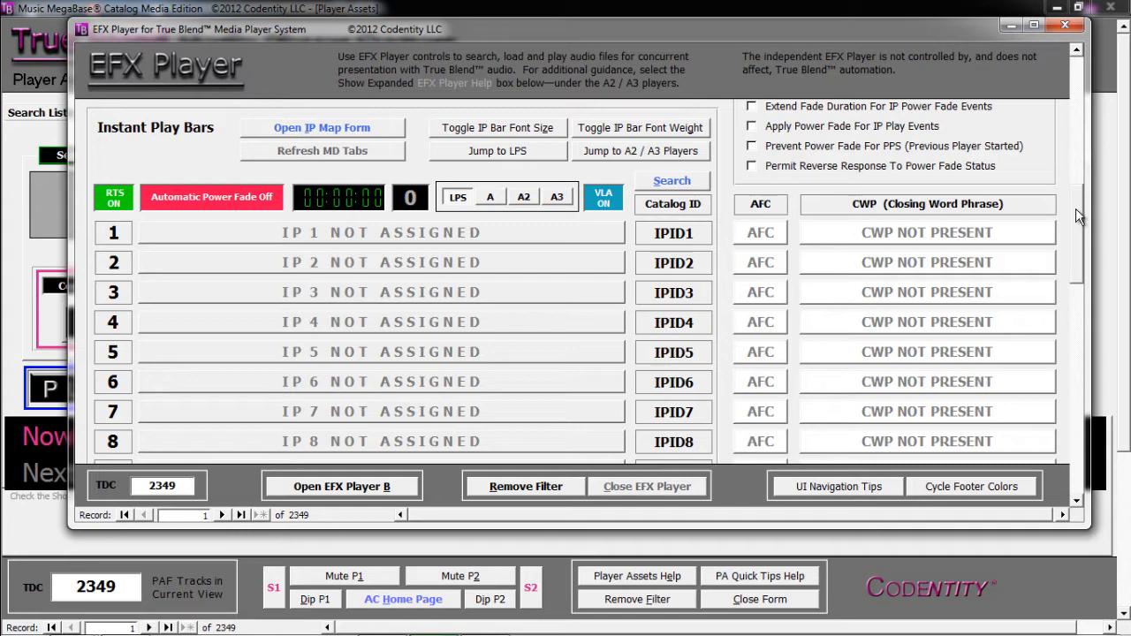
{"action": "left_click_drag", "start_coordinate": [1078, 215], "coordinate": [1079, 53]}
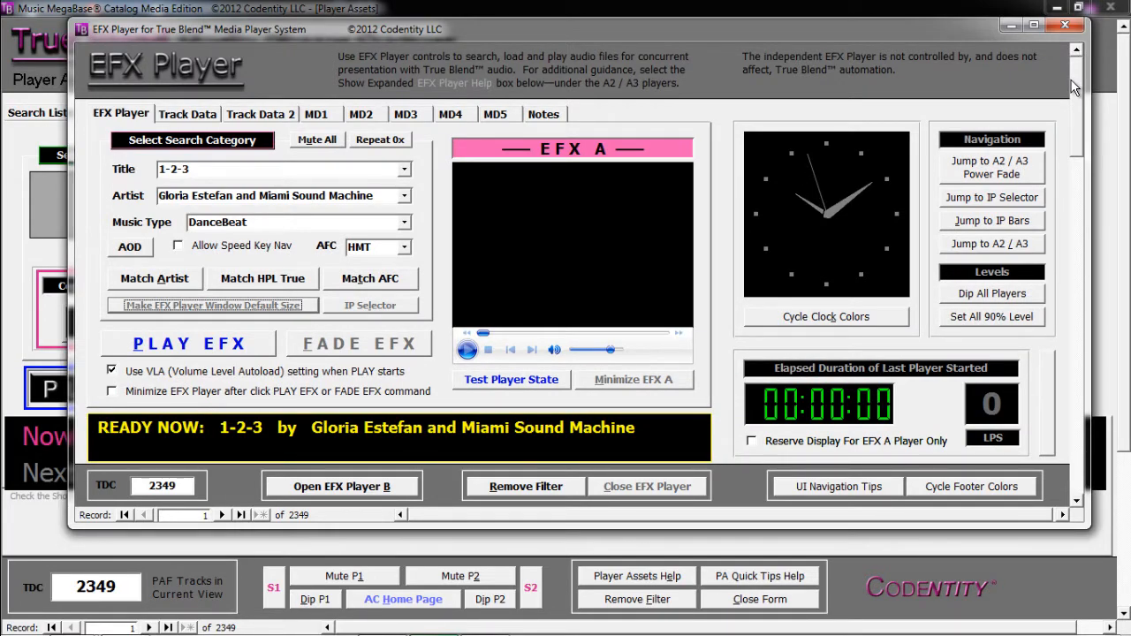
{"action": "left_click_drag", "start_coordinate": [1074, 86], "coordinate": [1083, 312]}
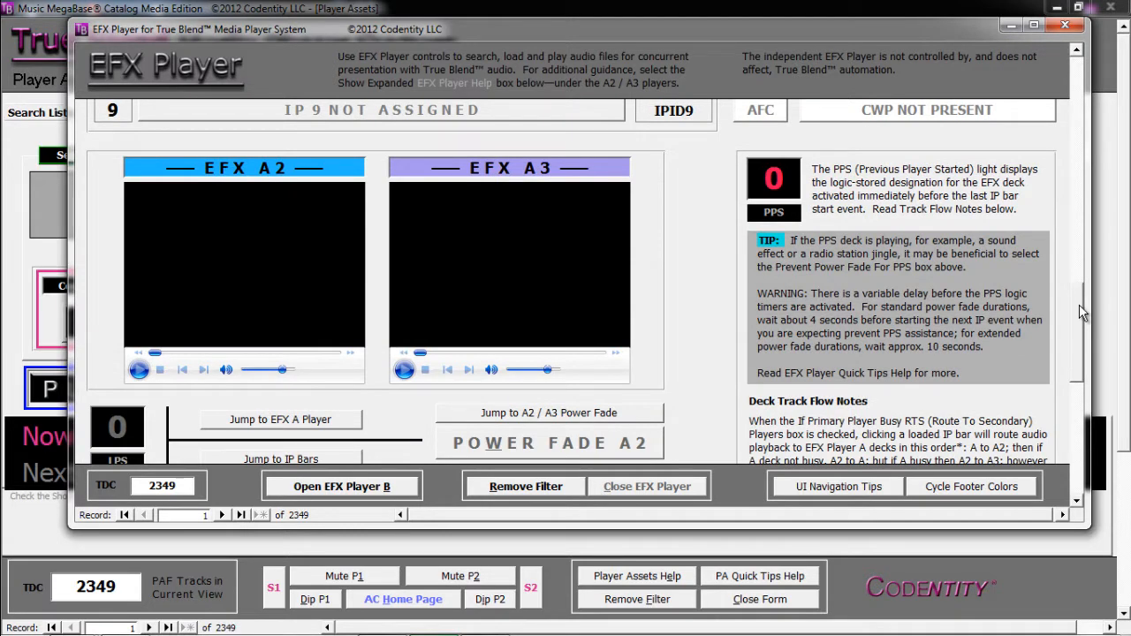
{"action": "left_click_drag", "start_coordinate": [1083, 312], "coordinate": [1076, 77]}
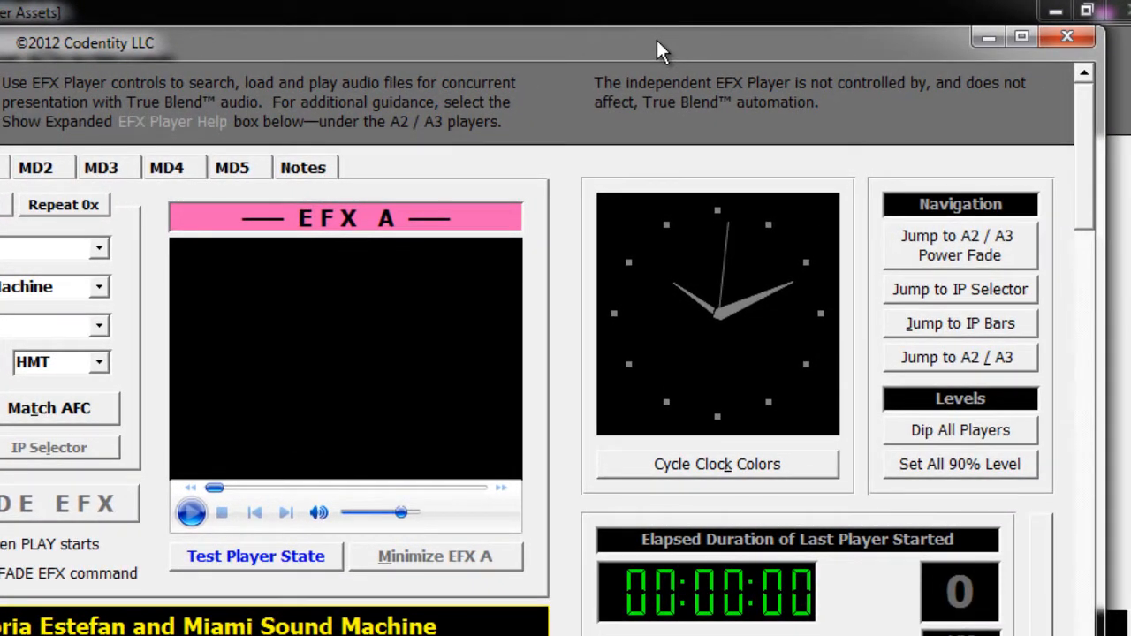
Cycle the EFX Player's clock color to green.
{"action": "left_click", "coordinate": [804, 472]}
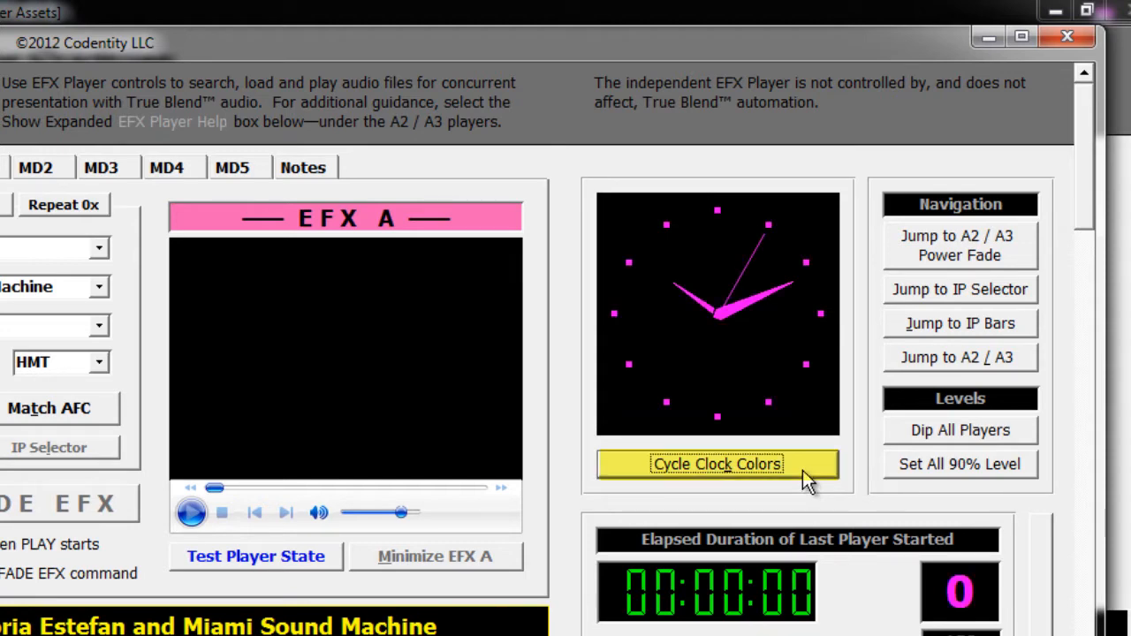
{"action": "left_click", "coordinate": [804, 472]}
{"action": "left_click", "coordinate": [803, 470]}
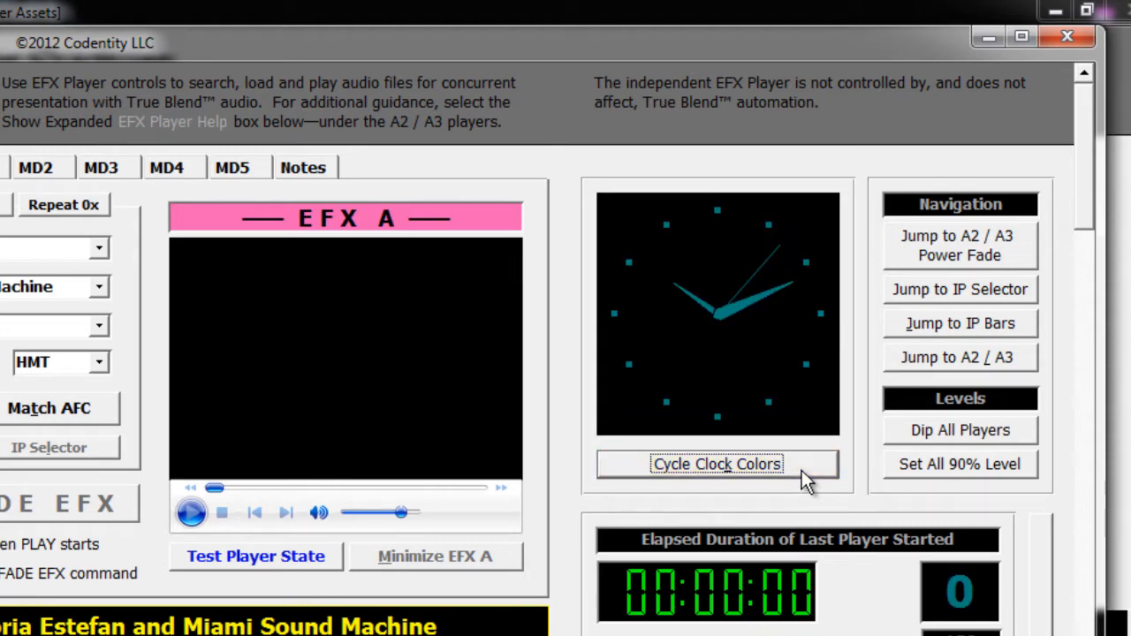
{"action": "left_click", "coordinate": [801, 470]}
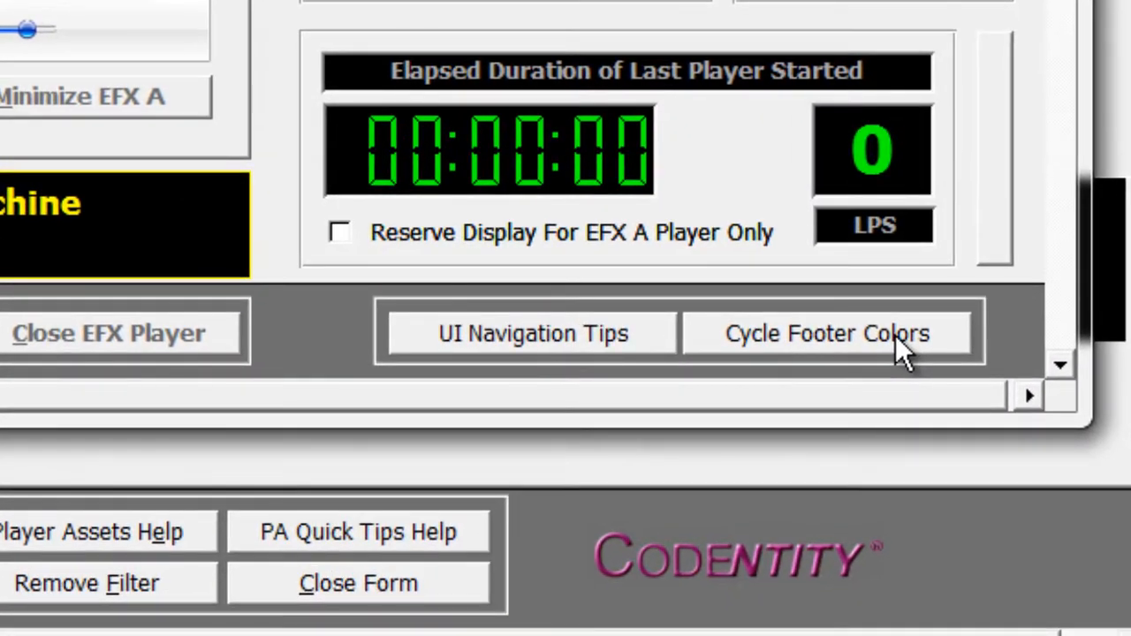
Cycle the EFX Player's footer color to dark purple and change its header logo to purple.
{"action": "left_click", "coordinate": [895, 335]}
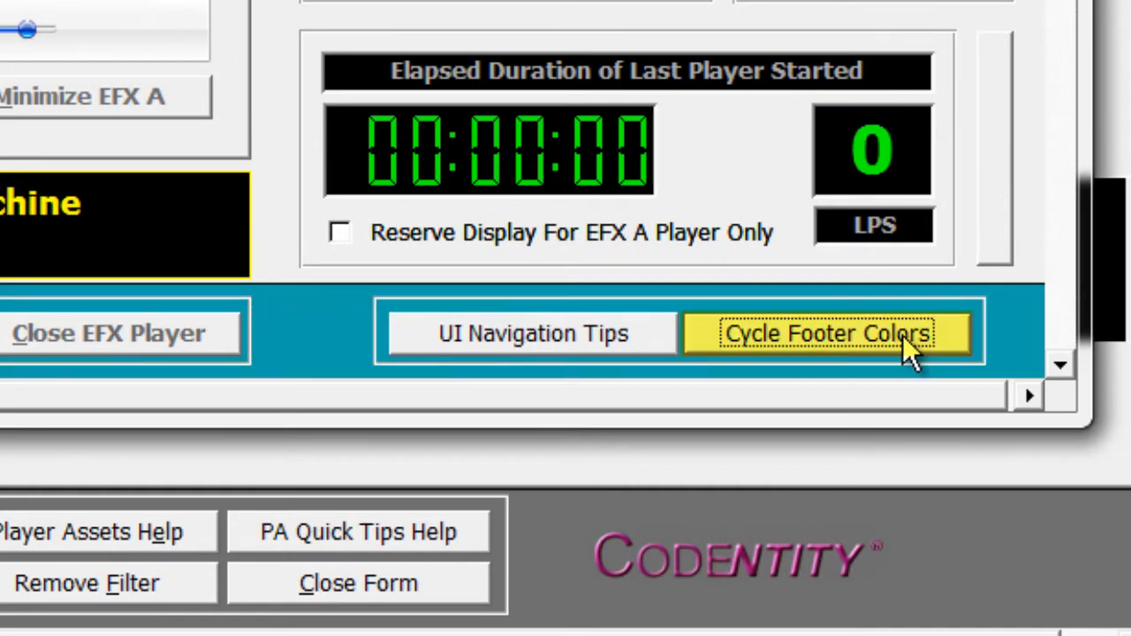
{"action": "left_click", "coordinate": [903, 335]}
{"action": "left_click", "coordinate": [902, 335]}
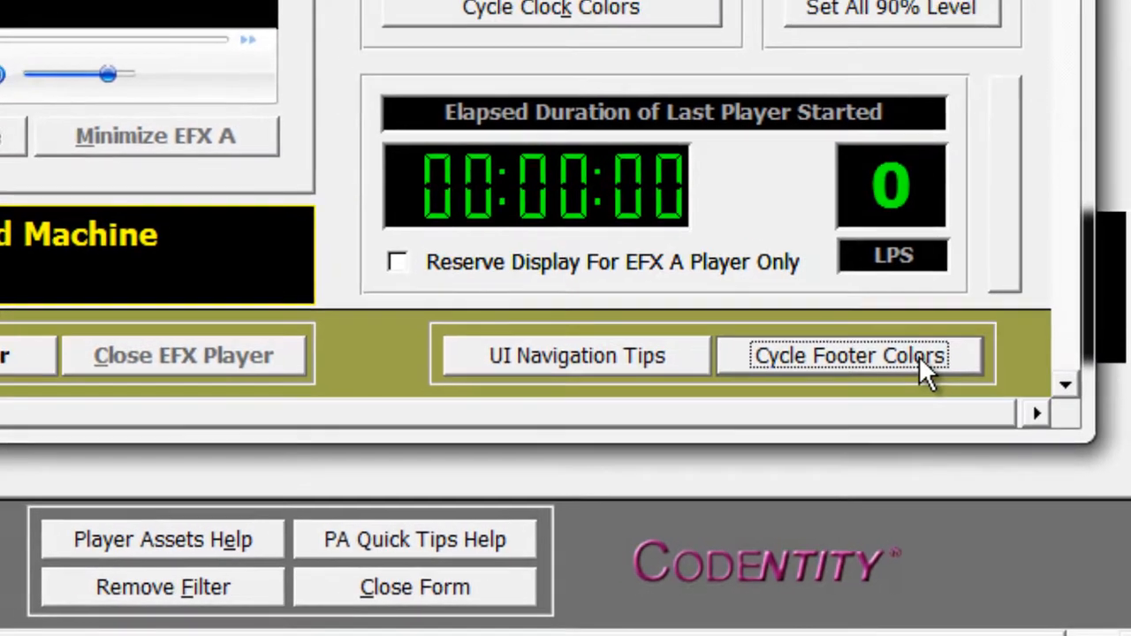
{"action": "left_click", "coordinate": [919, 356]}
{"action": "left_click", "coordinate": [919, 356]}
{"action": "left_click", "coordinate": [919, 356]}
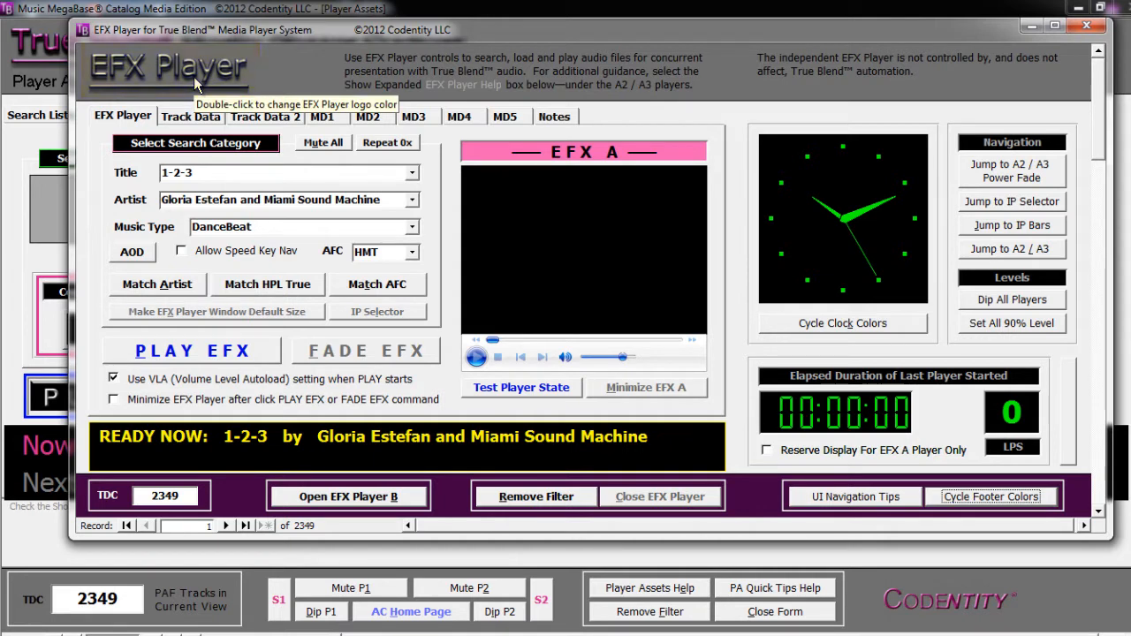
{"action": "double_click", "coordinate": [196, 84]}
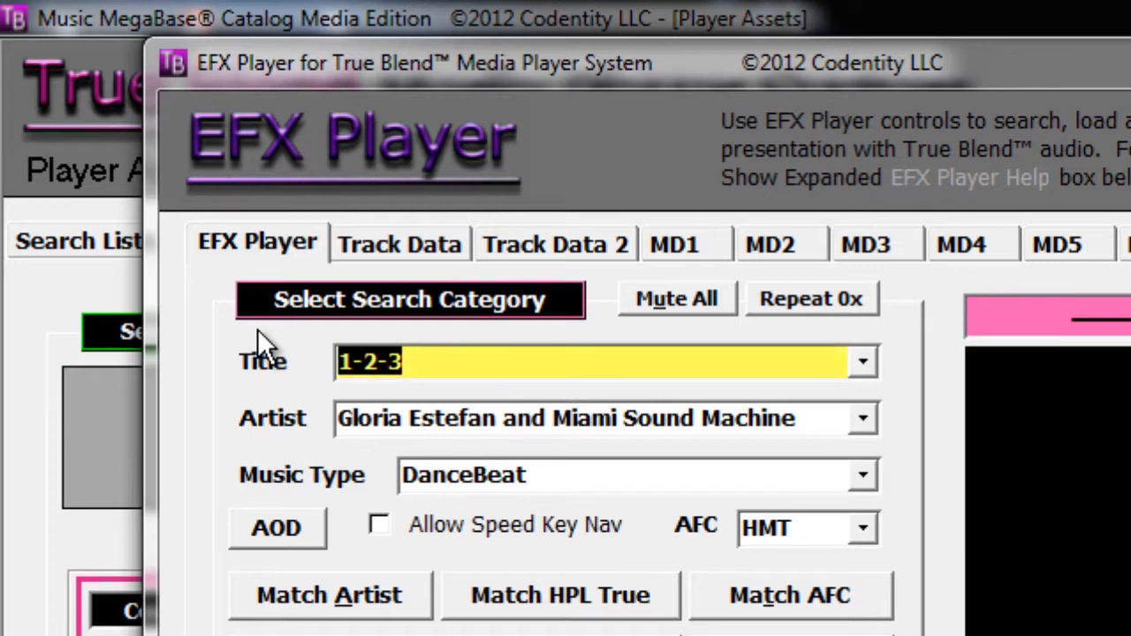
Play the track "Pick Up The Pieces" on the EFX A player and fade it out.
{"action": "type", "text": "pick Up The Pieces"}
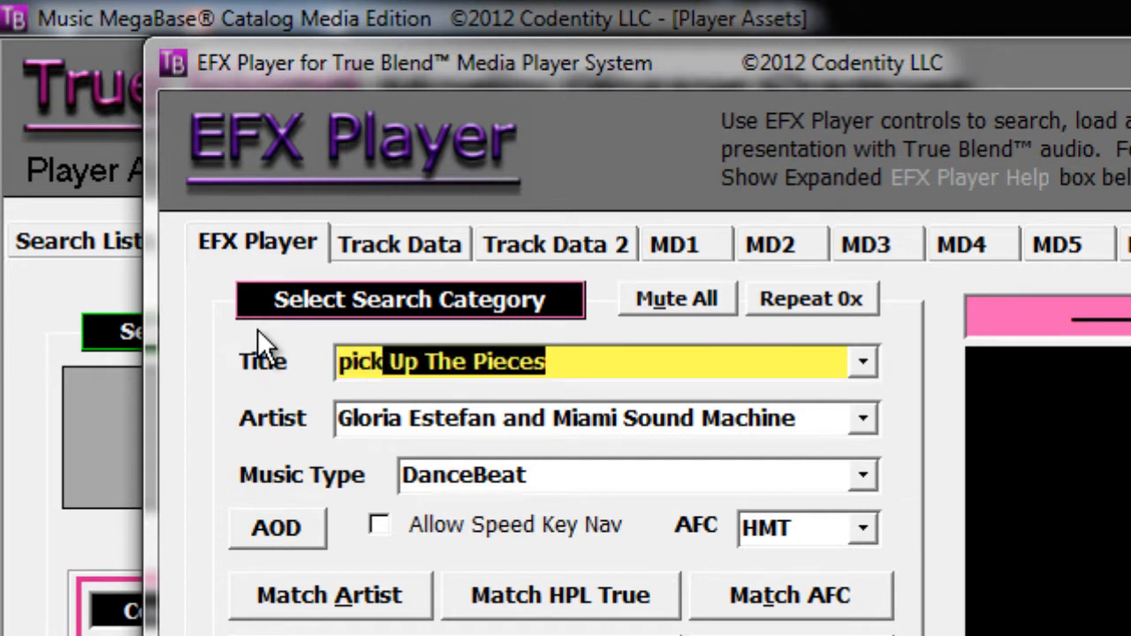
{"action": "key", "text": "Return"}
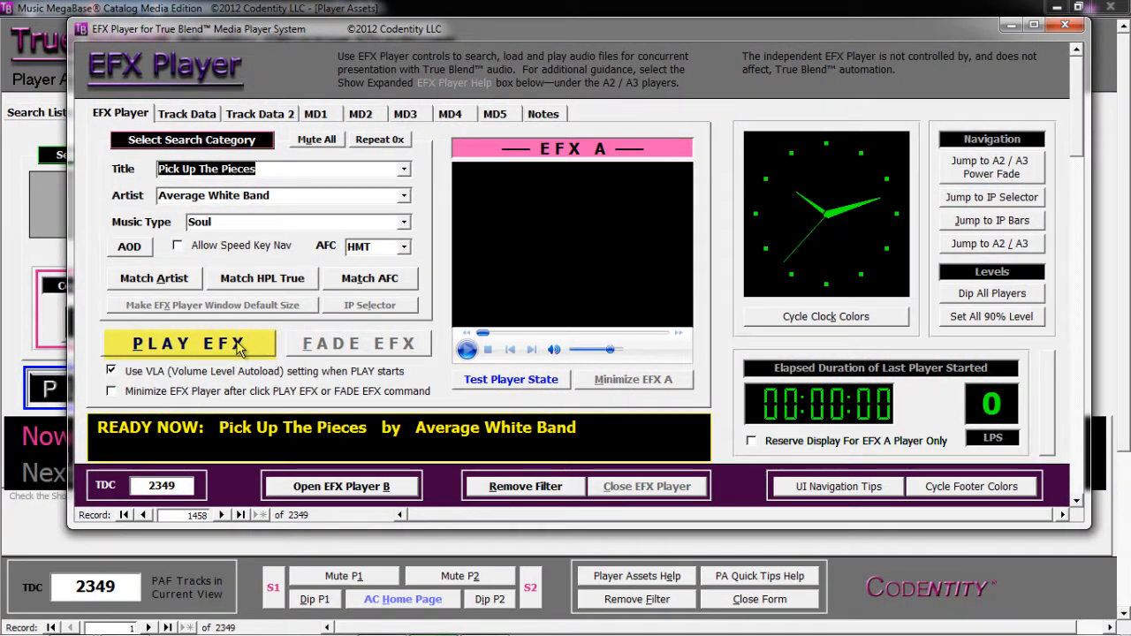
{"action": "left_click", "coordinate": [238, 346]}
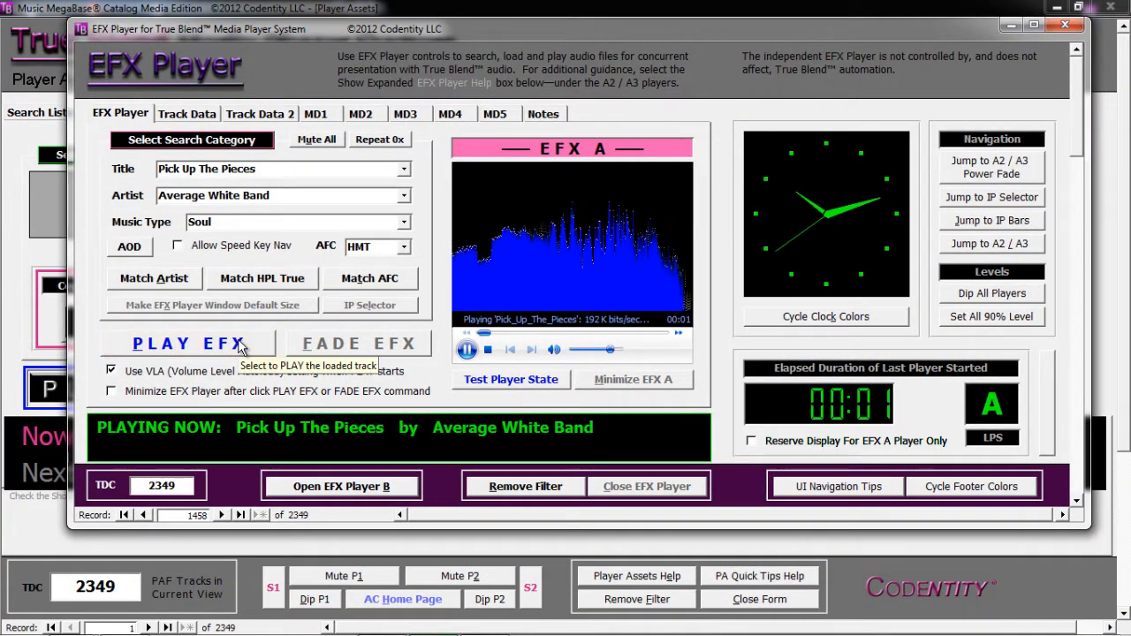
{"action": "left_click", "coordinate": [349, 352]}
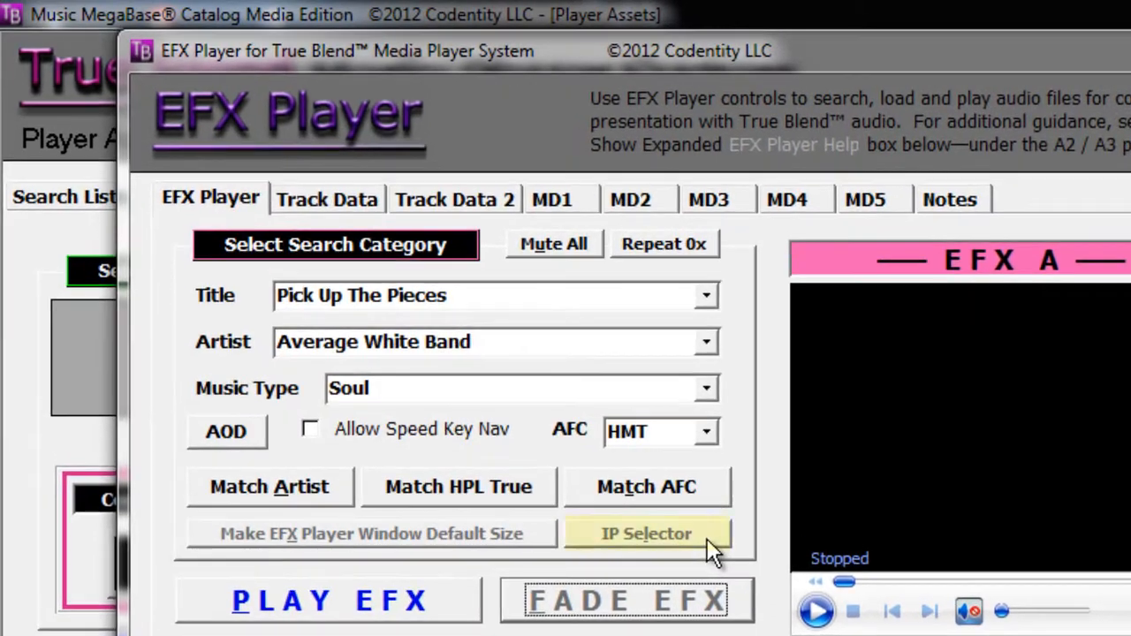
Assign the loaded track "Pick Up The Pieces" to Instant Play button IP 1.
{"action": "left_click", "coordinate": [710, 551]}
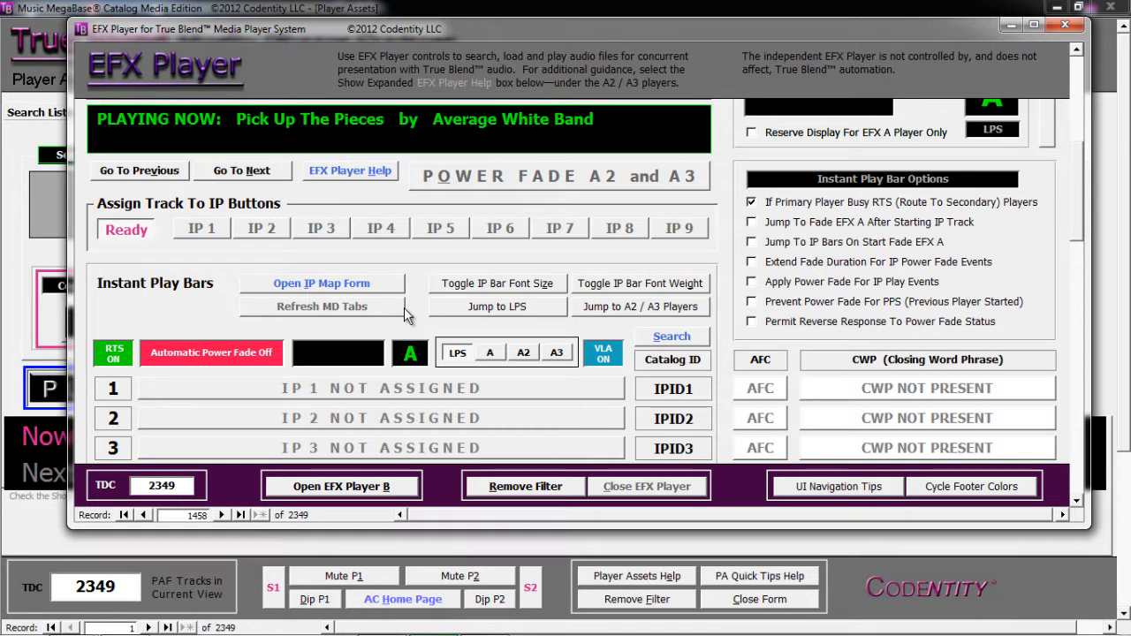
{"action": "left_click", "coordinate": [221, 231]}
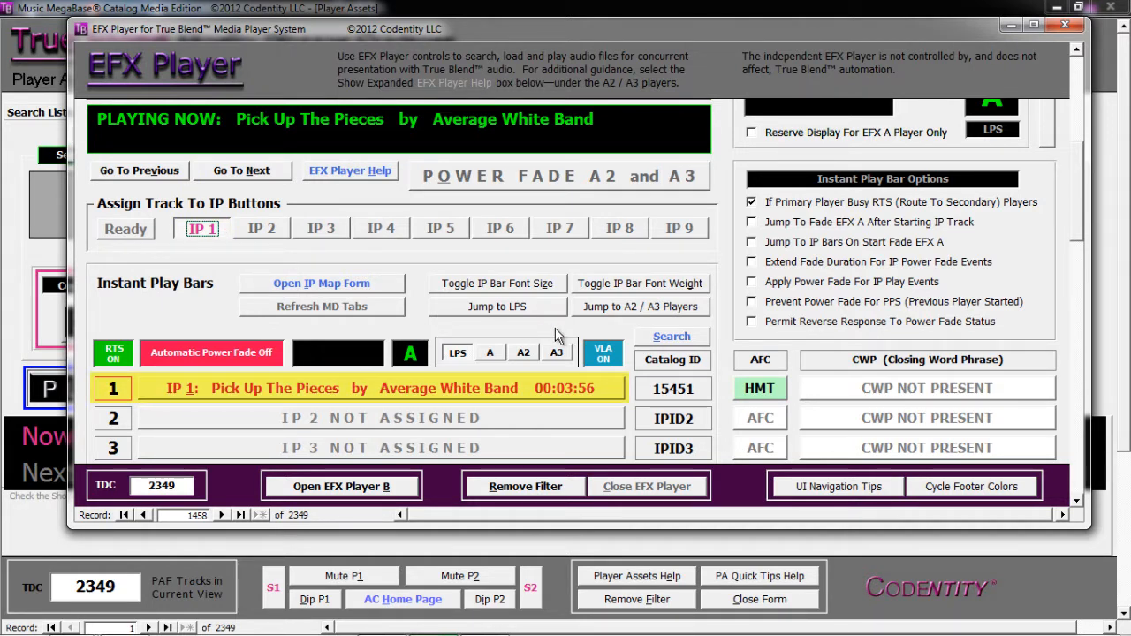
Load the track "Love Potion Number 9" with a title search and assign it to Instant Play button IP 2.
{"action": "left_click", "coordinate": [686, 336]}
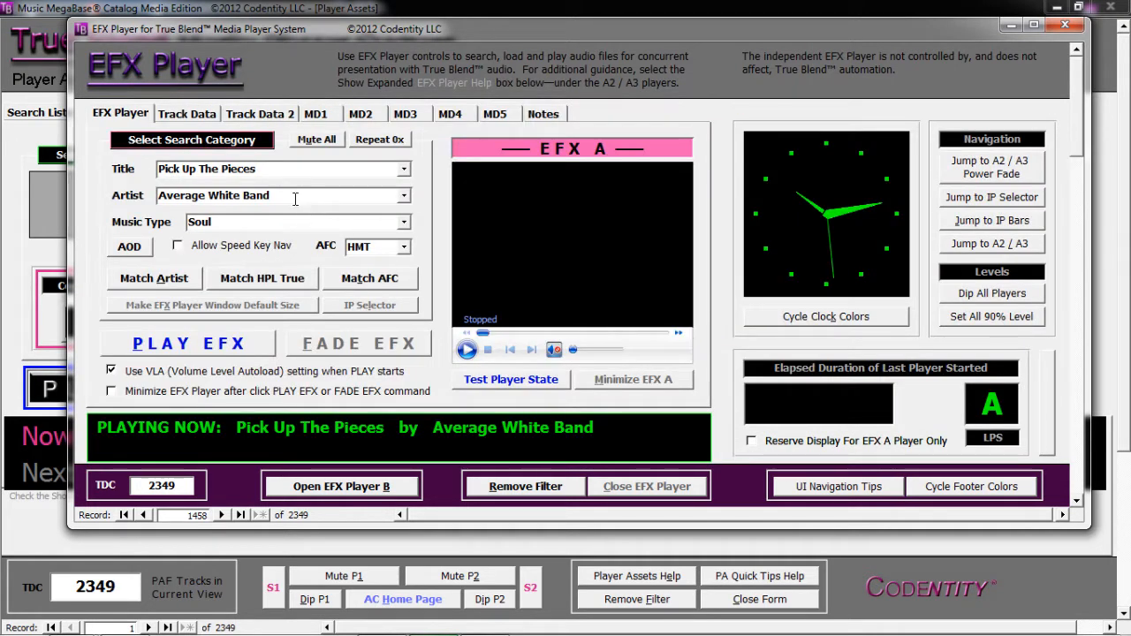
{"action": "left_click", "coordinate": [117, 169]}
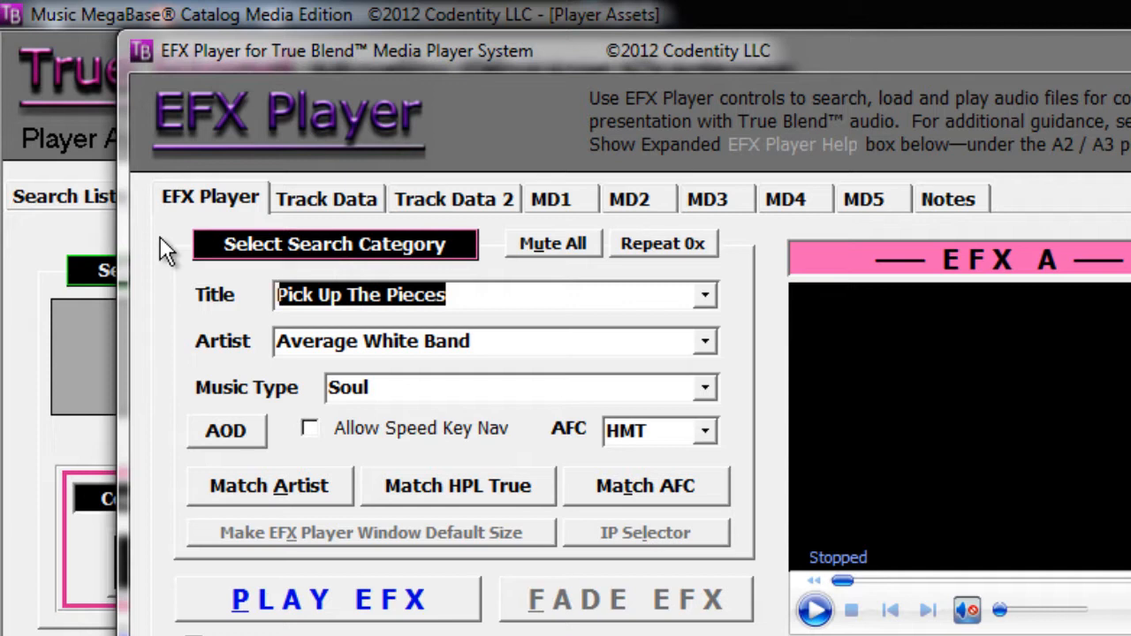
{"action": "type", "text": "l"}
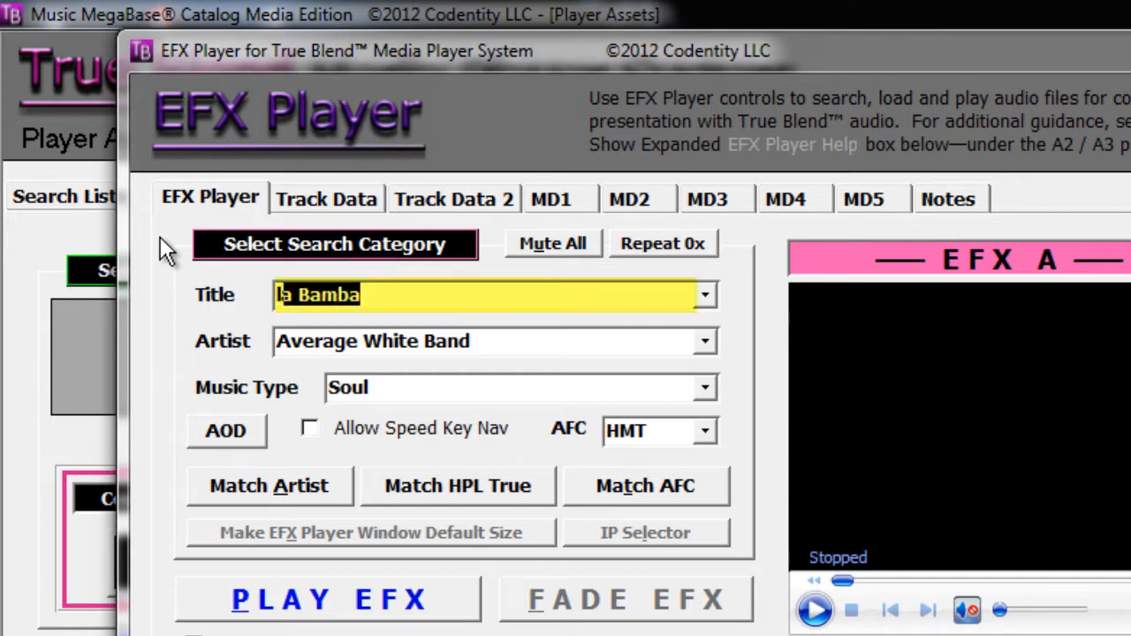
{"action": "type", "text": "ov"}
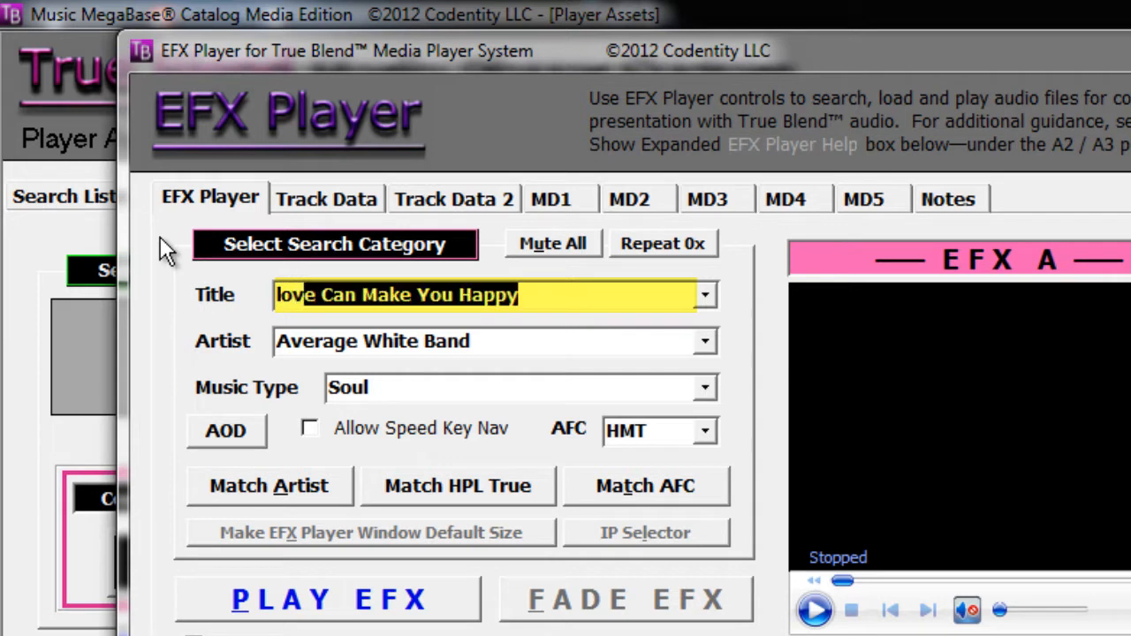
{"action": "type", "text": "e potion Number 9"}
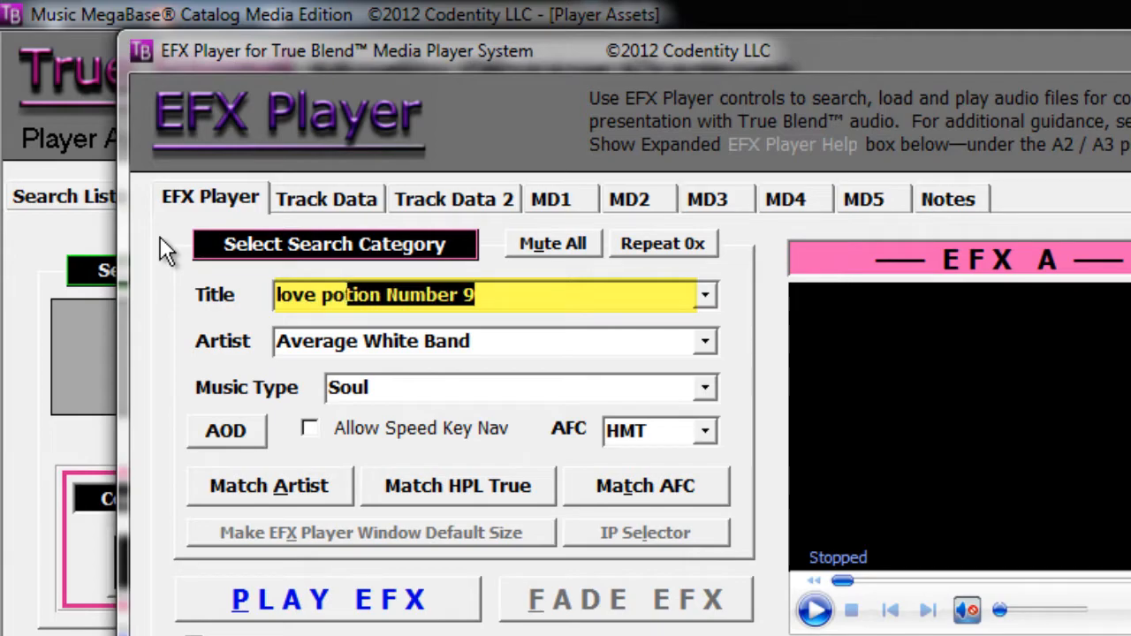
{"action": "key", "text": "Return"}
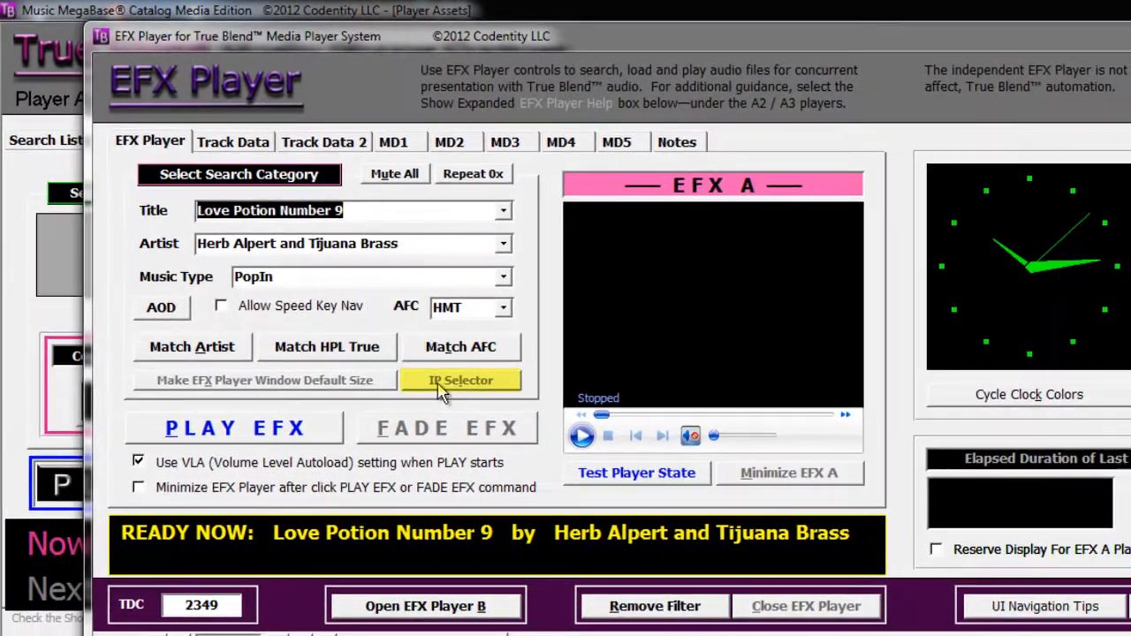
{"action": "left_click", "coordinate": [454, 391]}
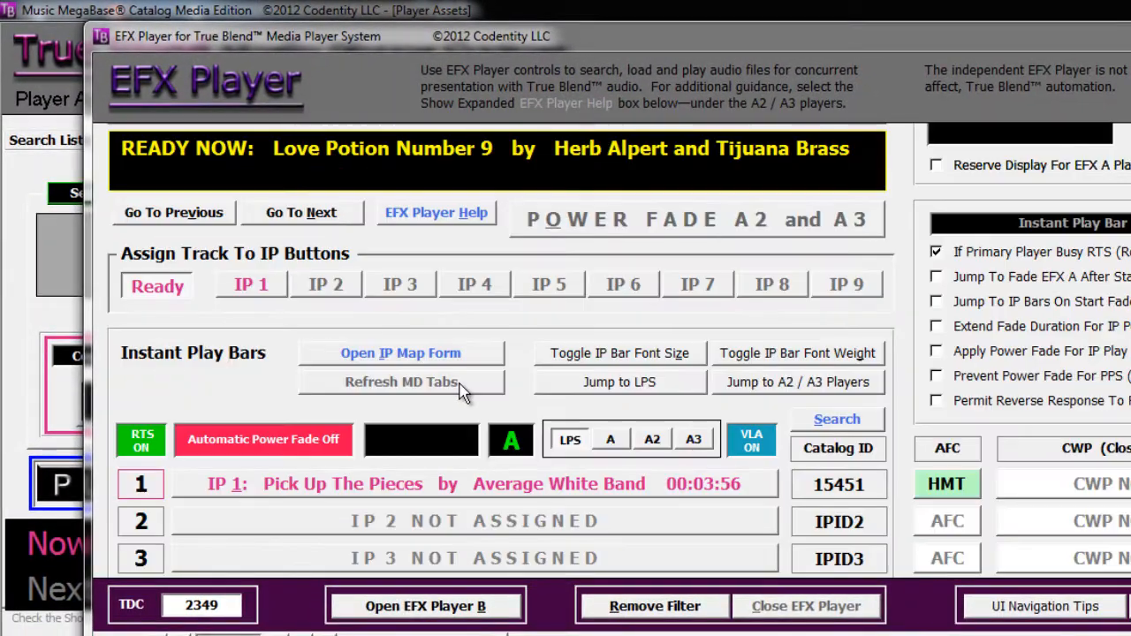
{"action": "left_click", "coordinate": [325, 292]}
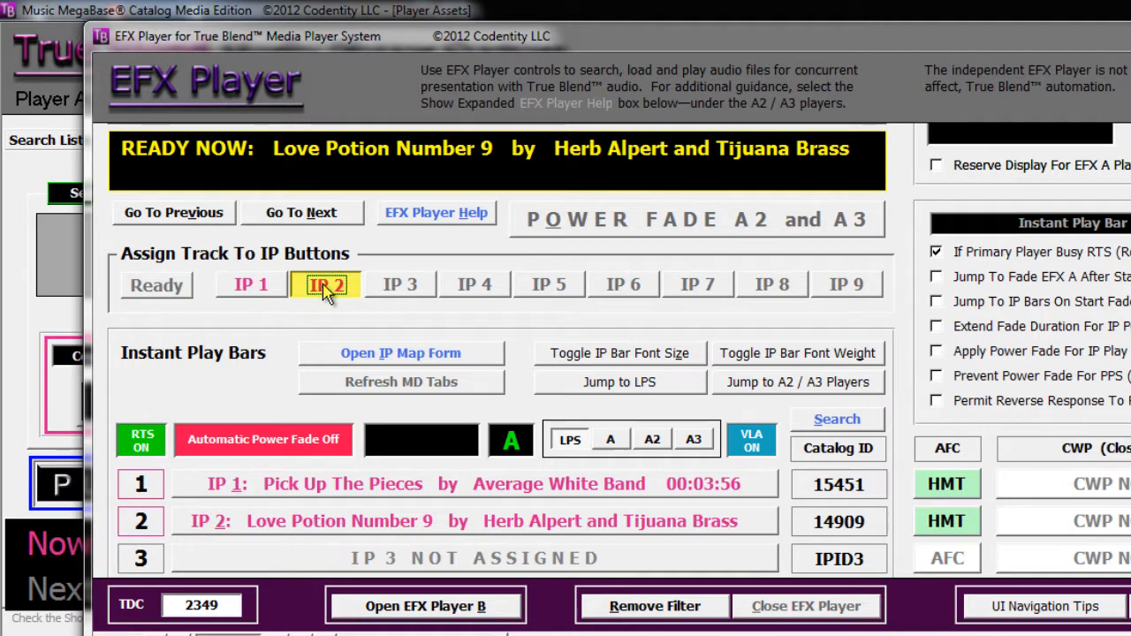
Enable the options Jump To IP Selector After Search Title Or Artist and Jump To Search By Title After Assign IP Bar.
{"action": "left_click", "coordinate": [841, 422]}
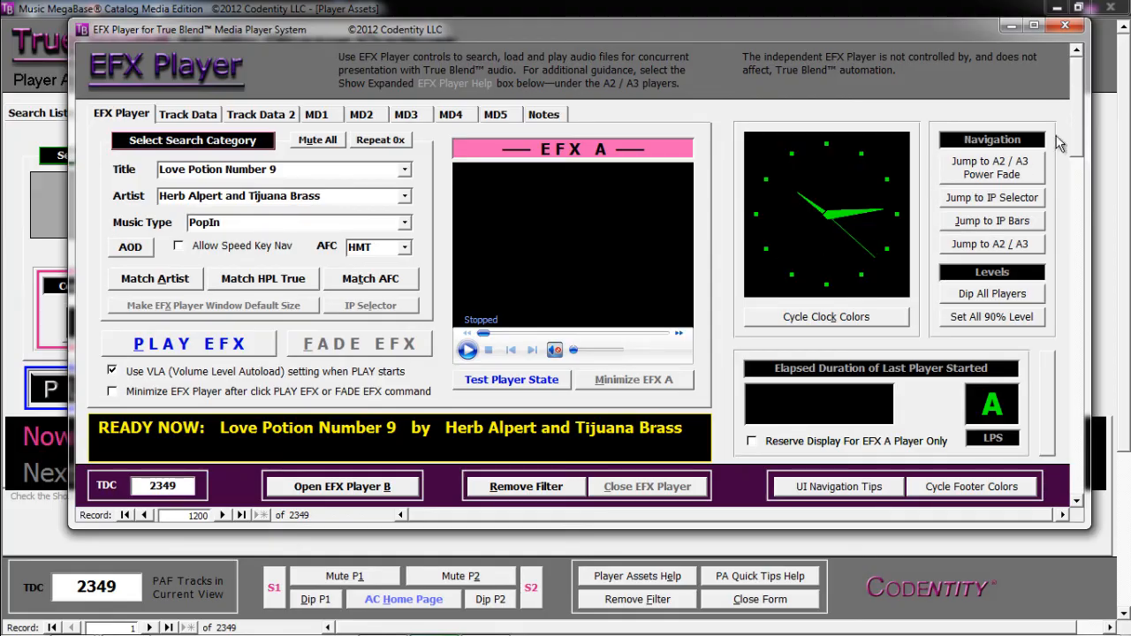
{"action": "left_click_drag", "start_coordinate": [1076, 84], "coordinate": [1064, 403]}
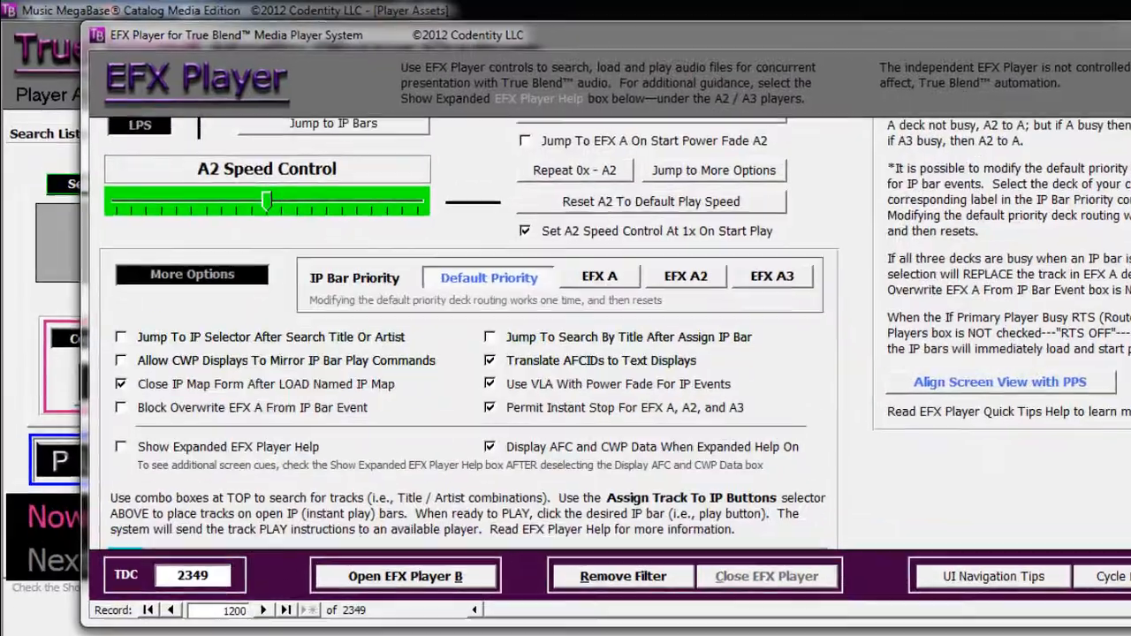
{"action": "left_click_drag", "start_coordinate": [1130, 477], "coordinate": [1130, 488]}
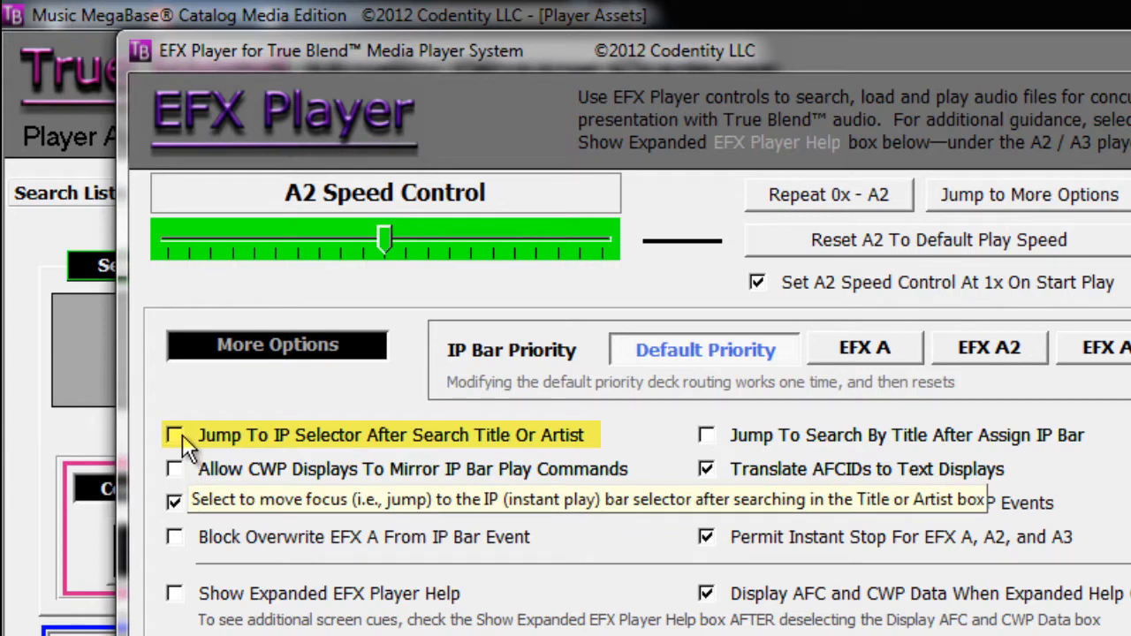
{"action": "left_click", "coordinate": [182, 434]}
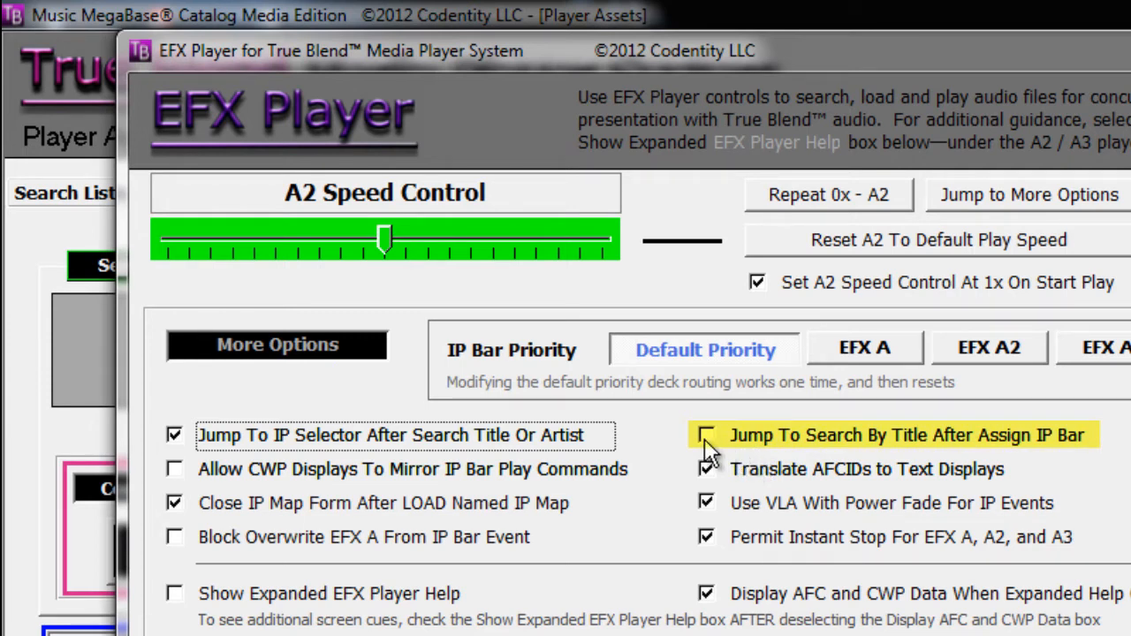
{"action": "mouse_move", "coordinate": [704, 439]}
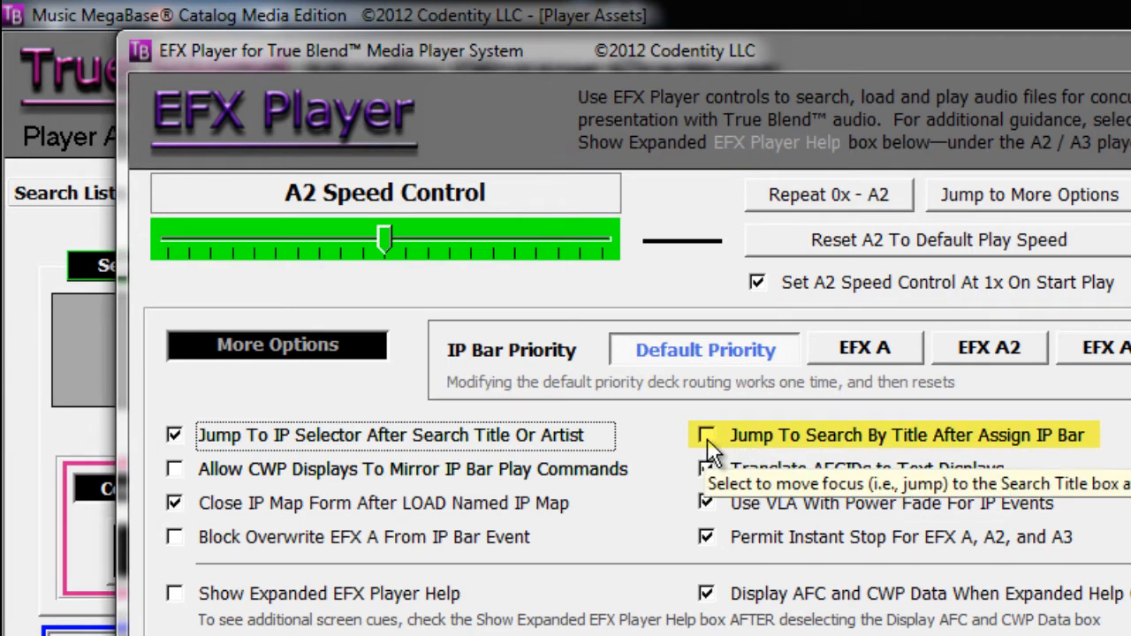
{"action": "left_click", "coordinate": [707, 437]}
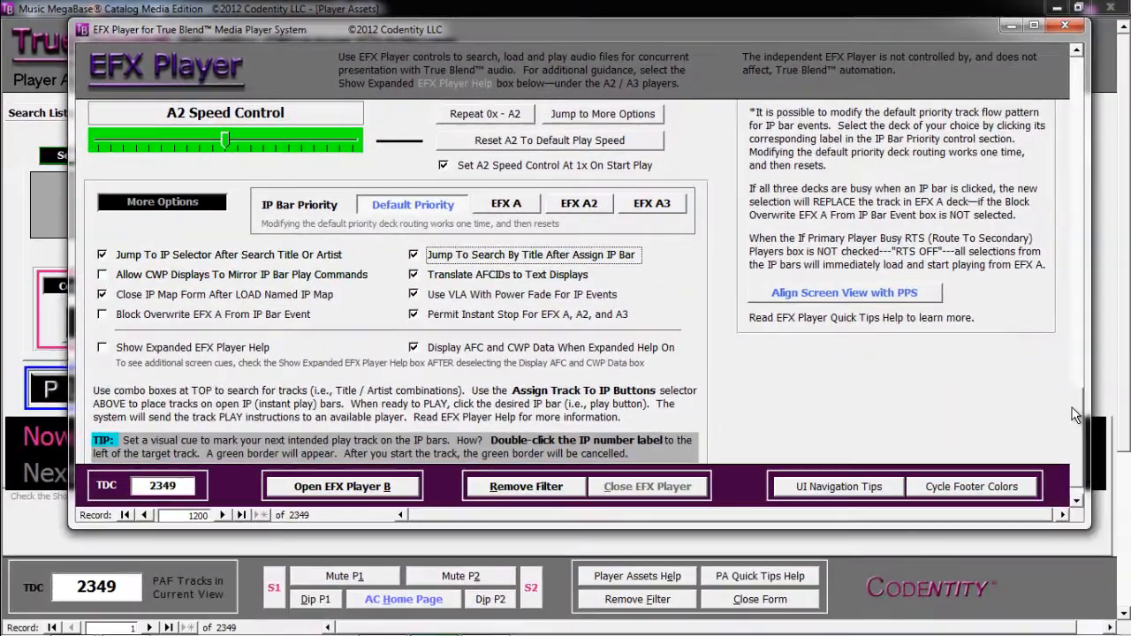
Search by title for "Love Is A Many Splendored Thing", load the edit 1 version by THP and assign it to Instant Play button IP 3.
{"action": "scroll", "coordinate": [1070, 236], "scroll_direction": "down", "scroll_amount": 5}
{"action": "scroll", "coordinate": [1070, 236], "scroll_direction": "up", "scroll_amount": 5}
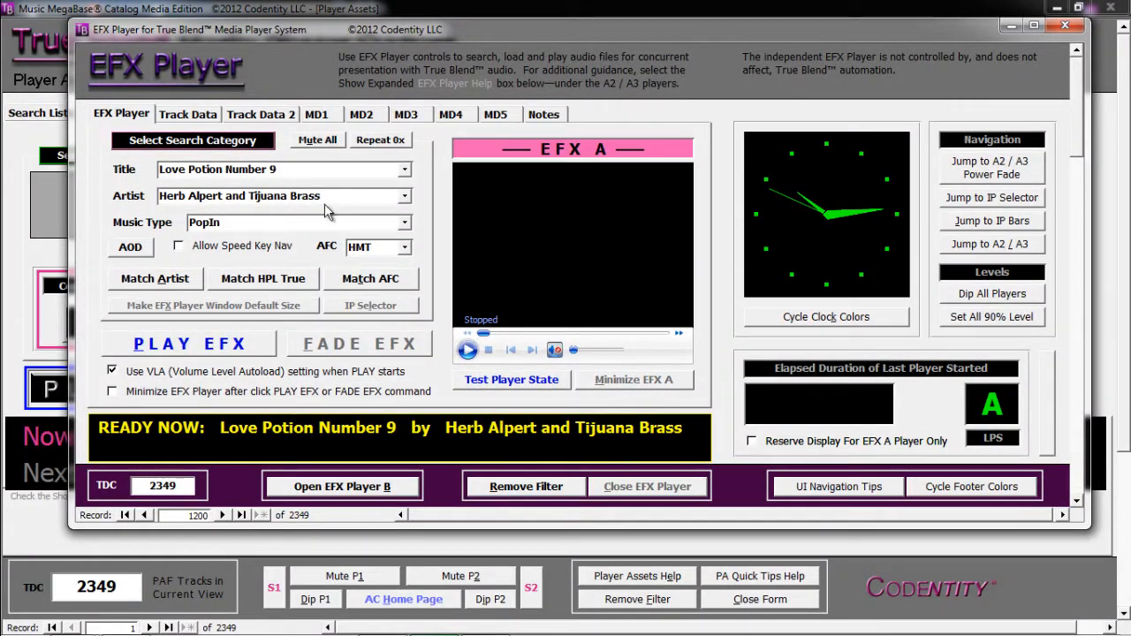
{"action": "left_click_drag", "start_coordinate": [290, 170], "coordinate": [127, 175]}
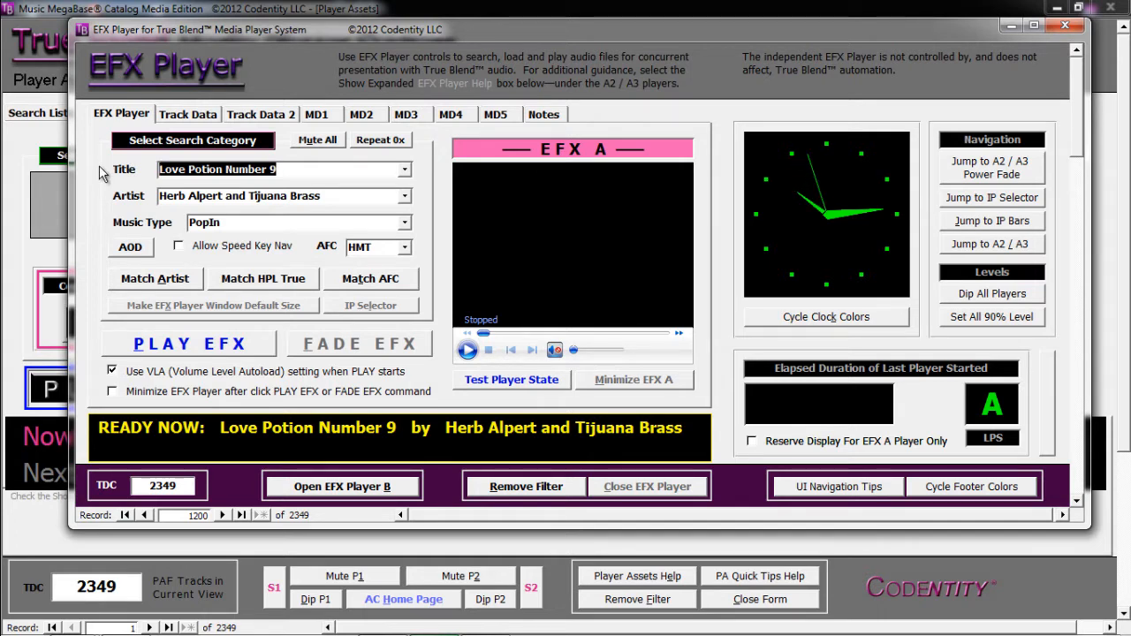
{"action": "type", "text": "lo"}
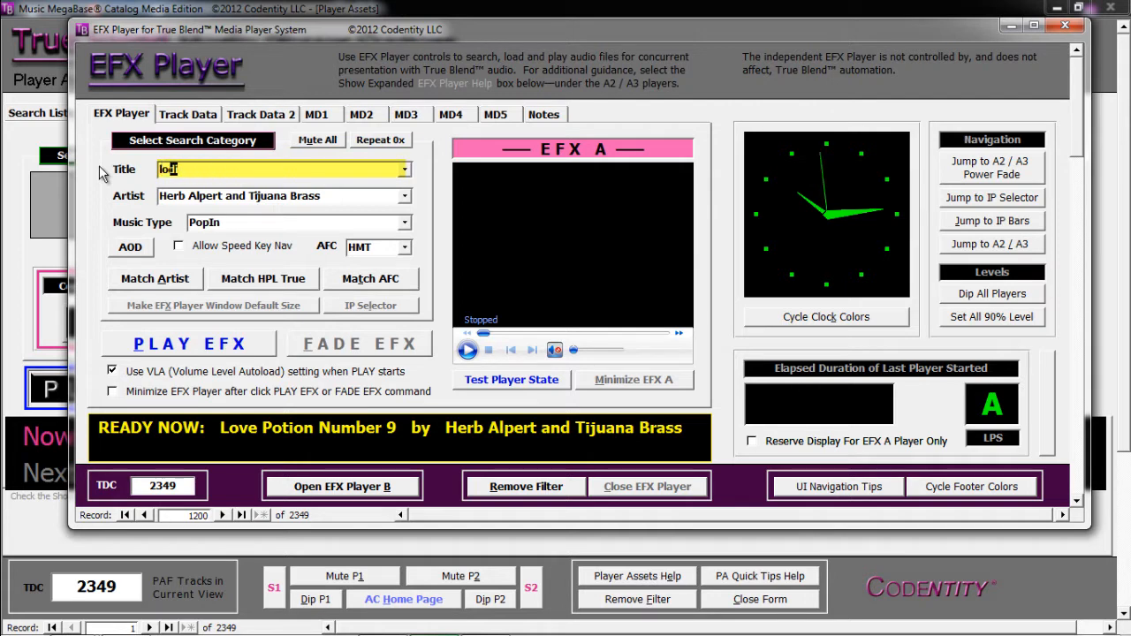
{"action": "type", "text": "ve"}
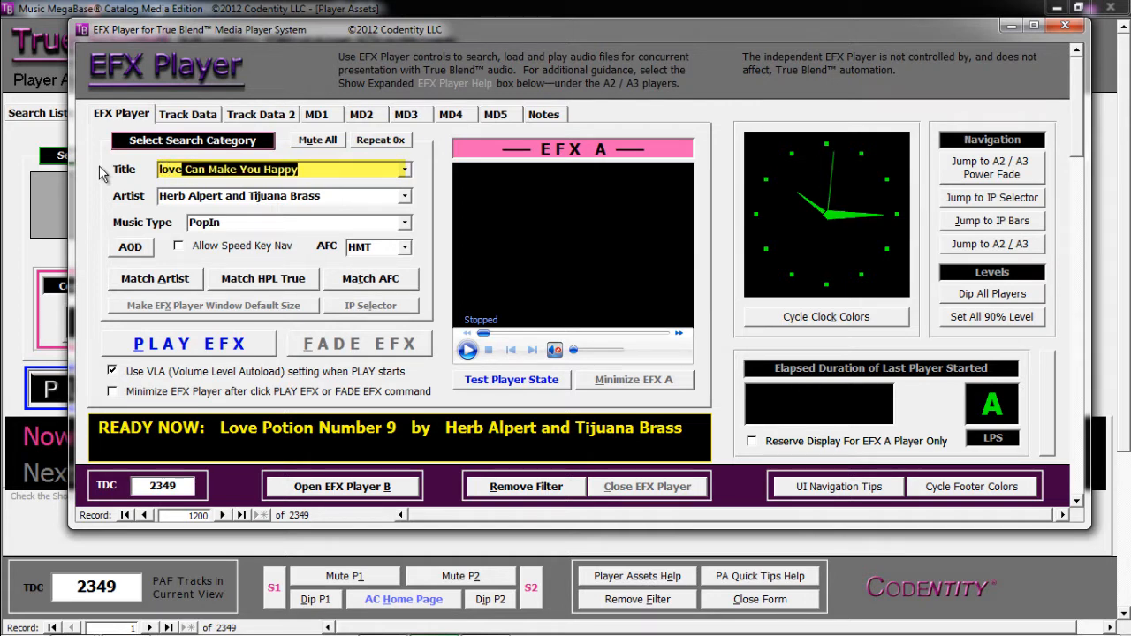
{"action": "type", "text": " is A Many Splendored Thing"}
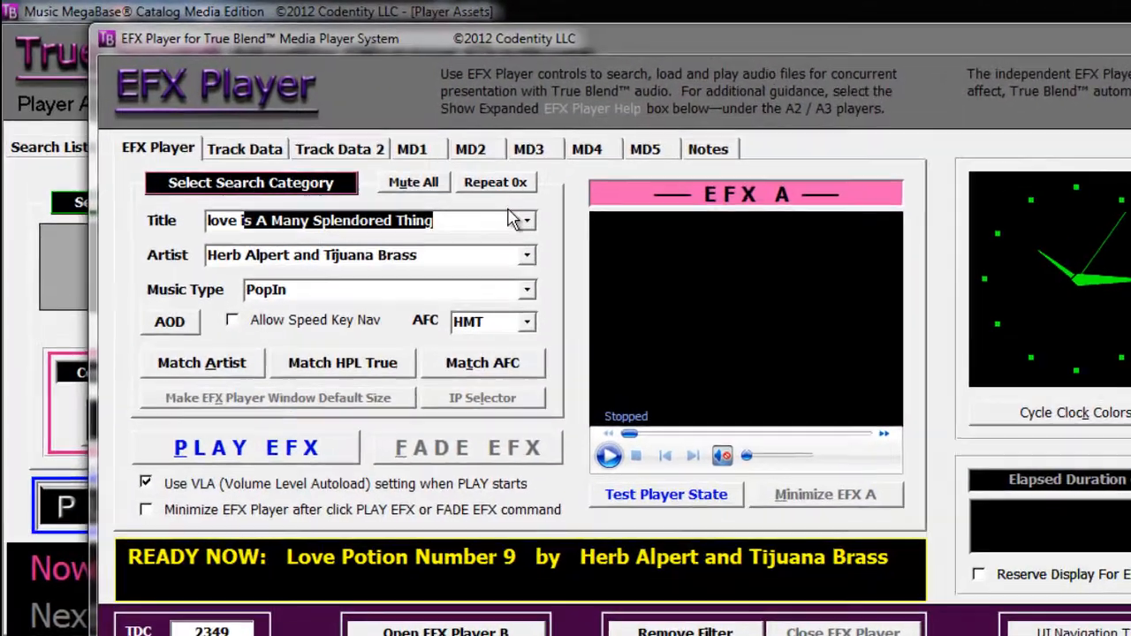
{"action": "left_click", "coordinate": [467, 195]}
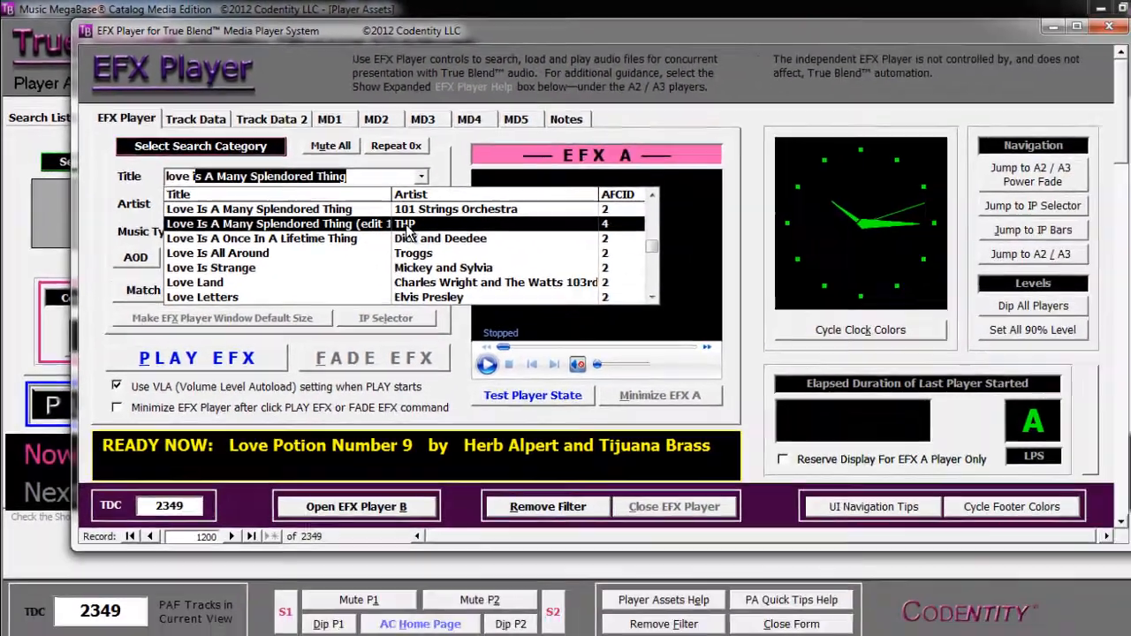
{"action": "left_click", "coordinate": [455, 251]}
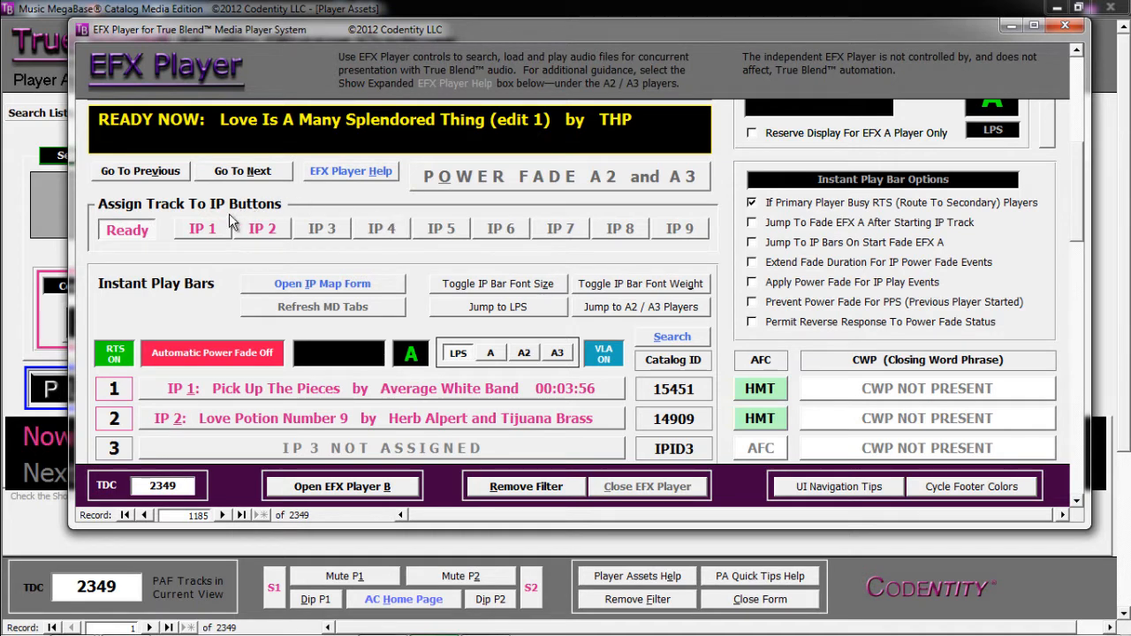
{"action": "left_click", "coordinate": [336, 228]}
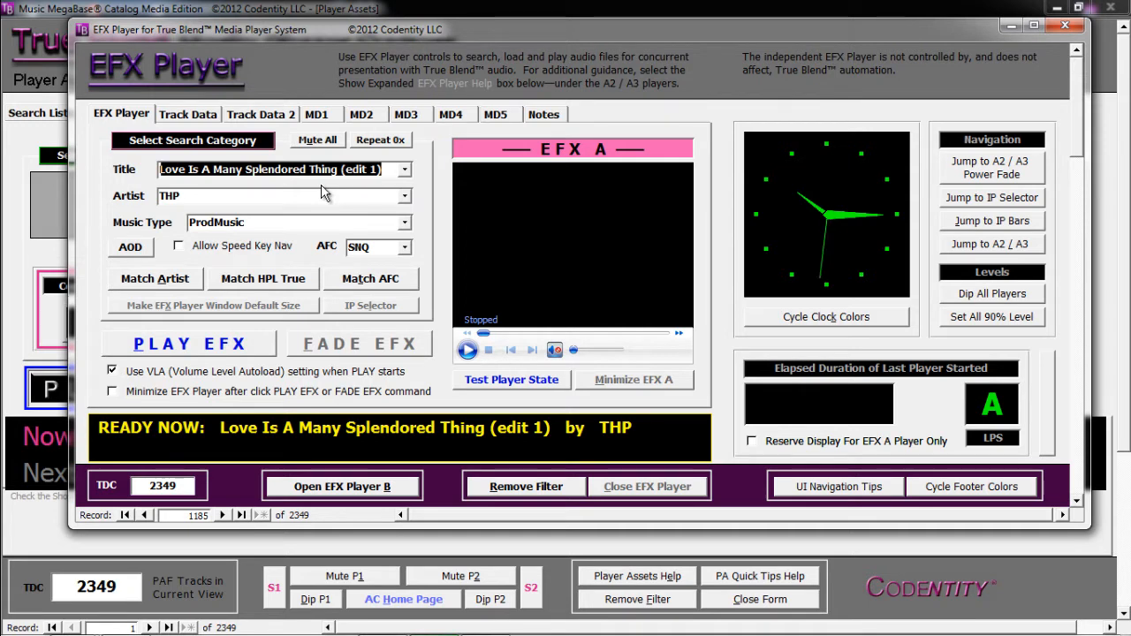
Load "Can You Feel The Love Tonight" with a title search and assign it to Instant Play button IP 4.
{"action": "type", "text": "cal"}
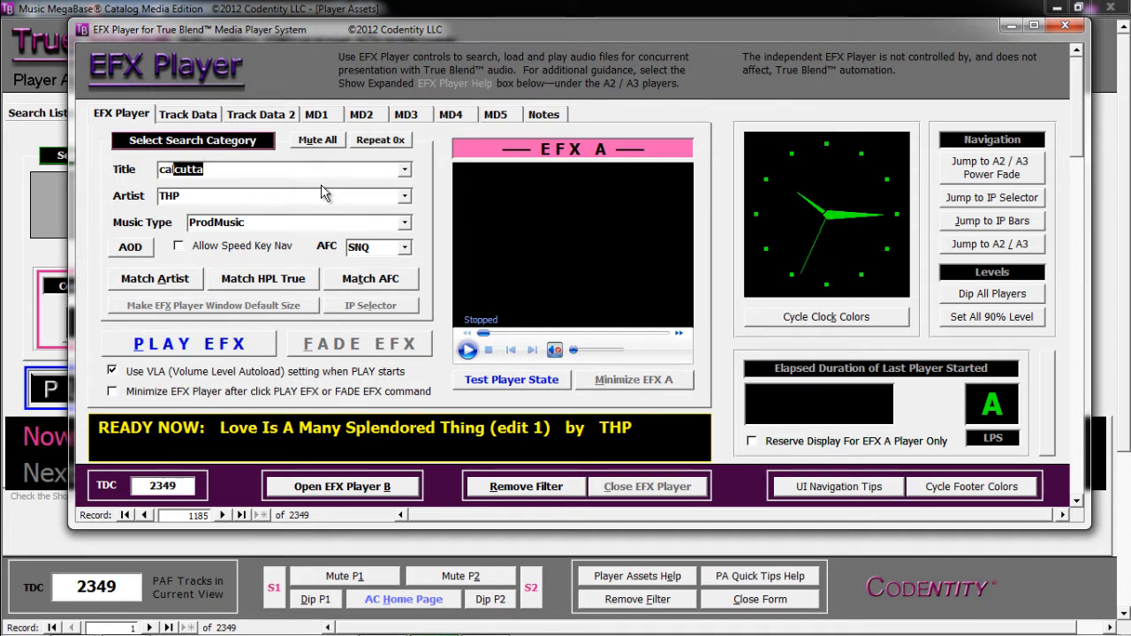
{"action": "key", "text": "BackSpace"}
{"action": "key", "text": "BackSpace"}
{"action": "type", "text": "n you Feel The Love Tonigh"}
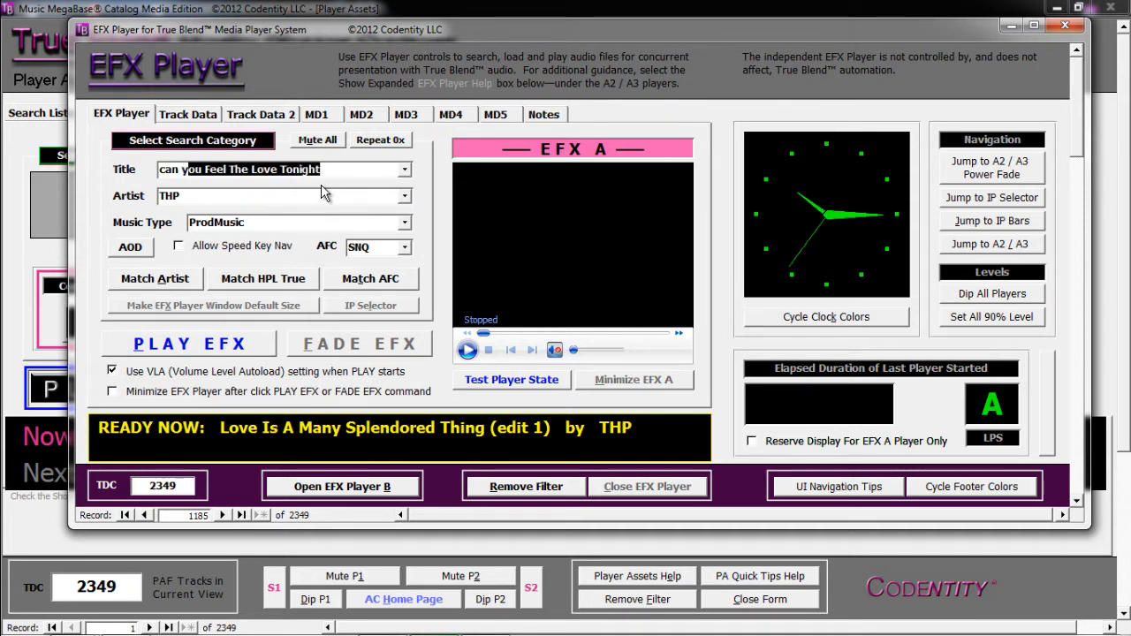
{"action": "key", "text": "Return"}
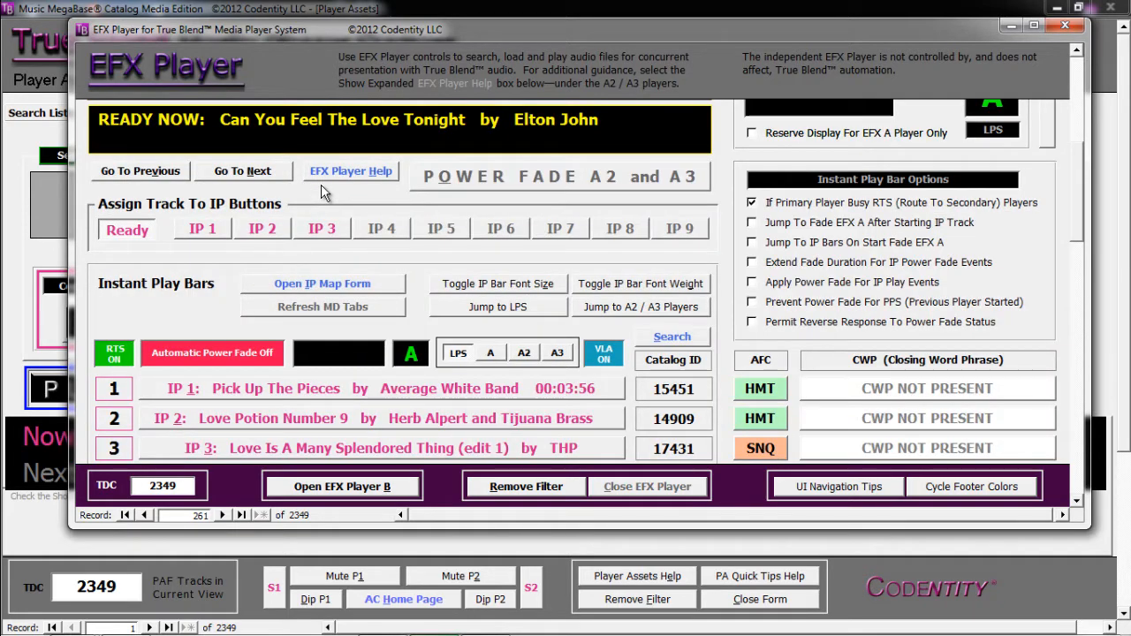
{"action": "left_click", "coordinate": [380, 228]}
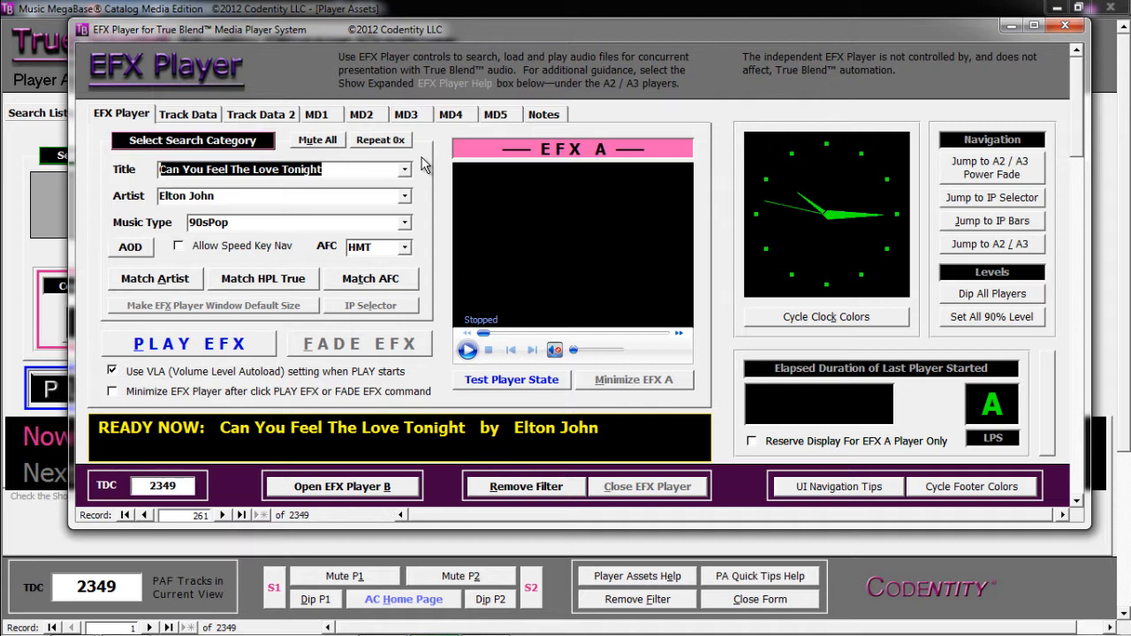
Load "New York New York" with a title search and assign it to Instant Play button IP 5.
{"action": "type", "text": "ne"}
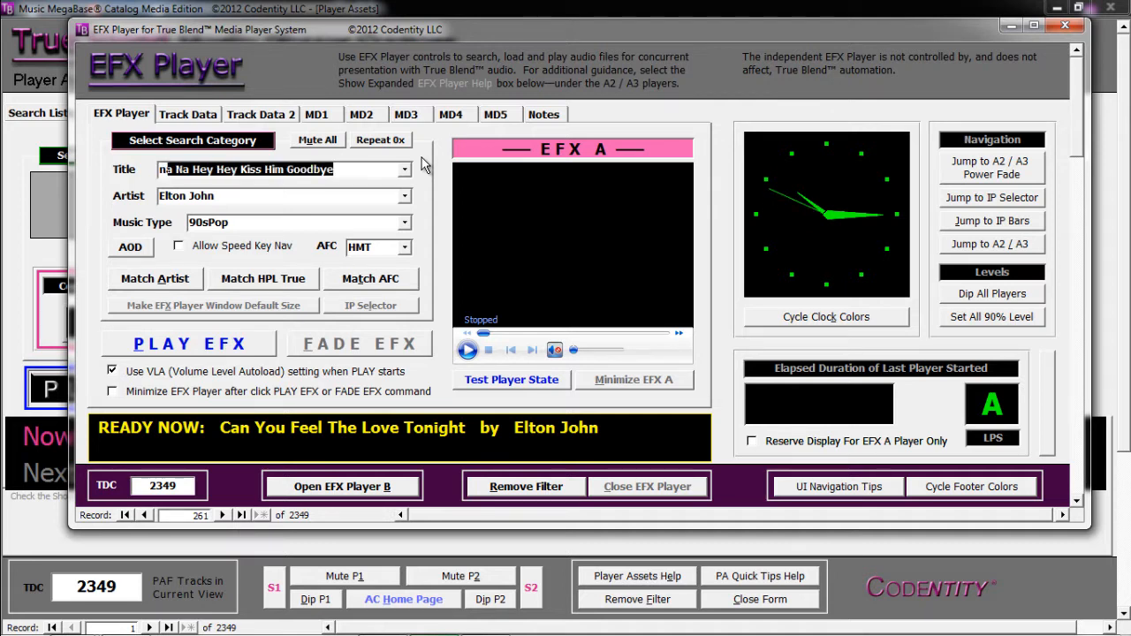
{"action": "type", "text": "w"}
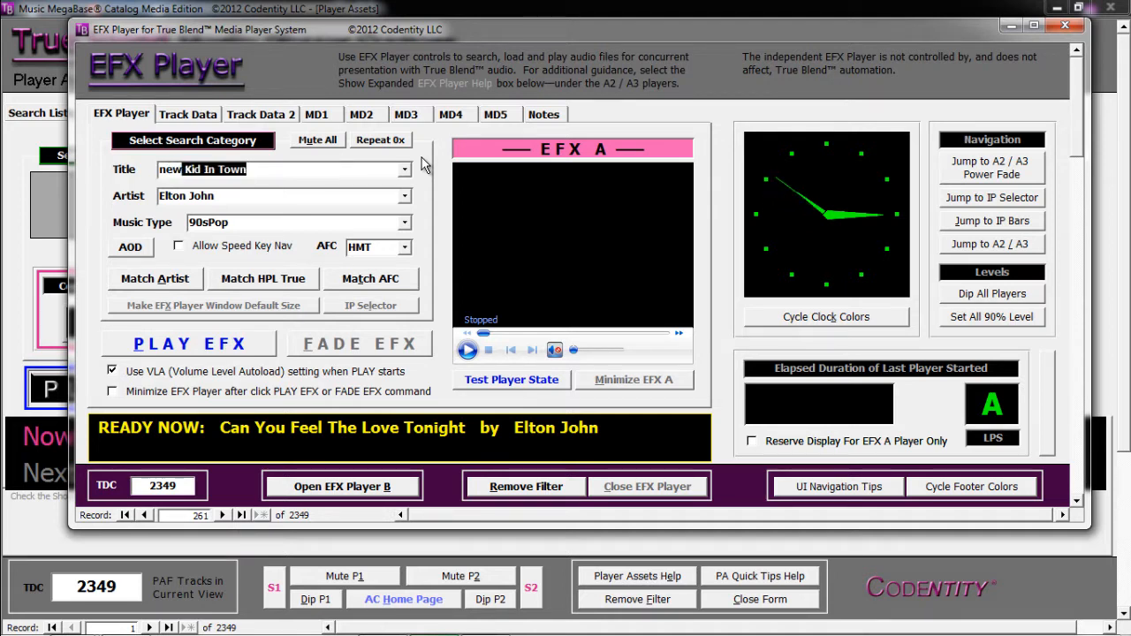
{"action": "type", "text": " yo"}
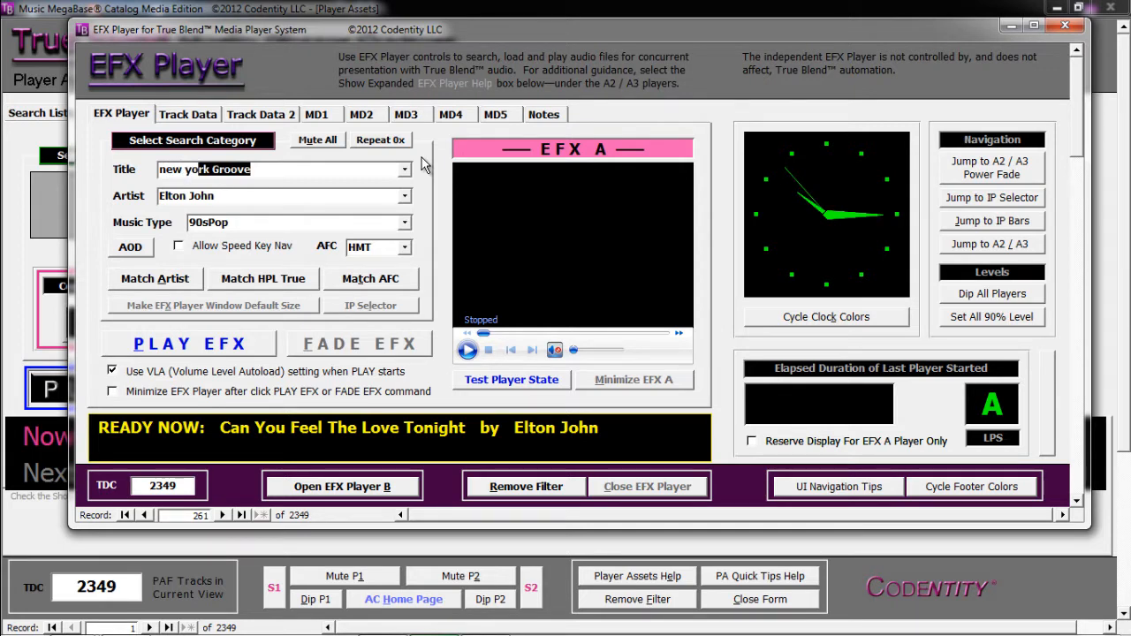
{"action": "type", "text": "rk new York"}
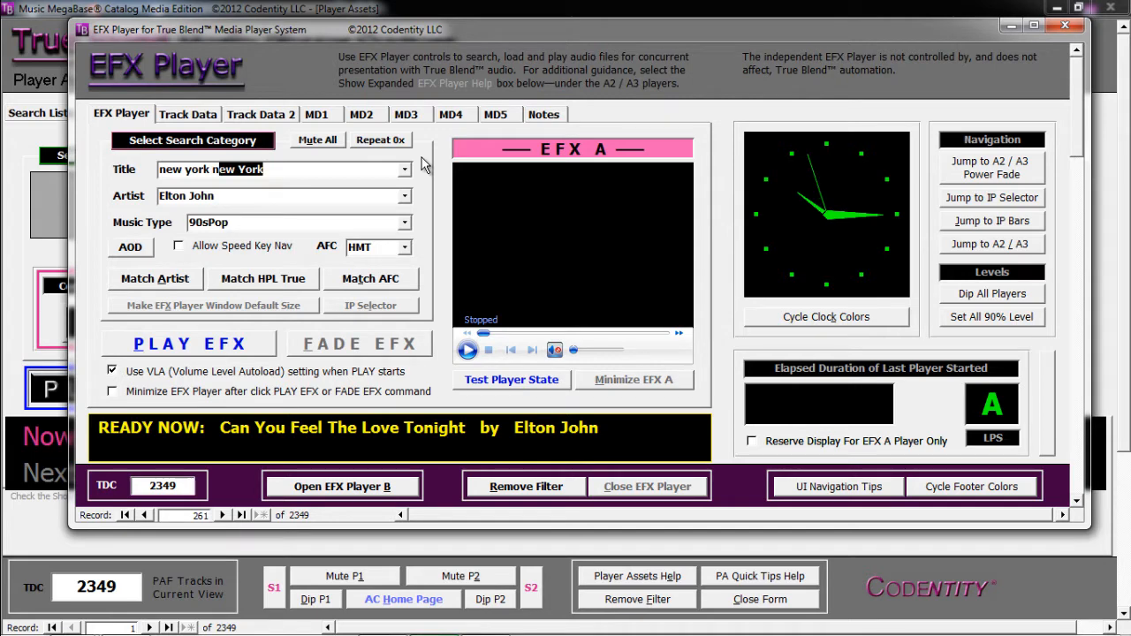
{"action": "key", "text": "Return"}
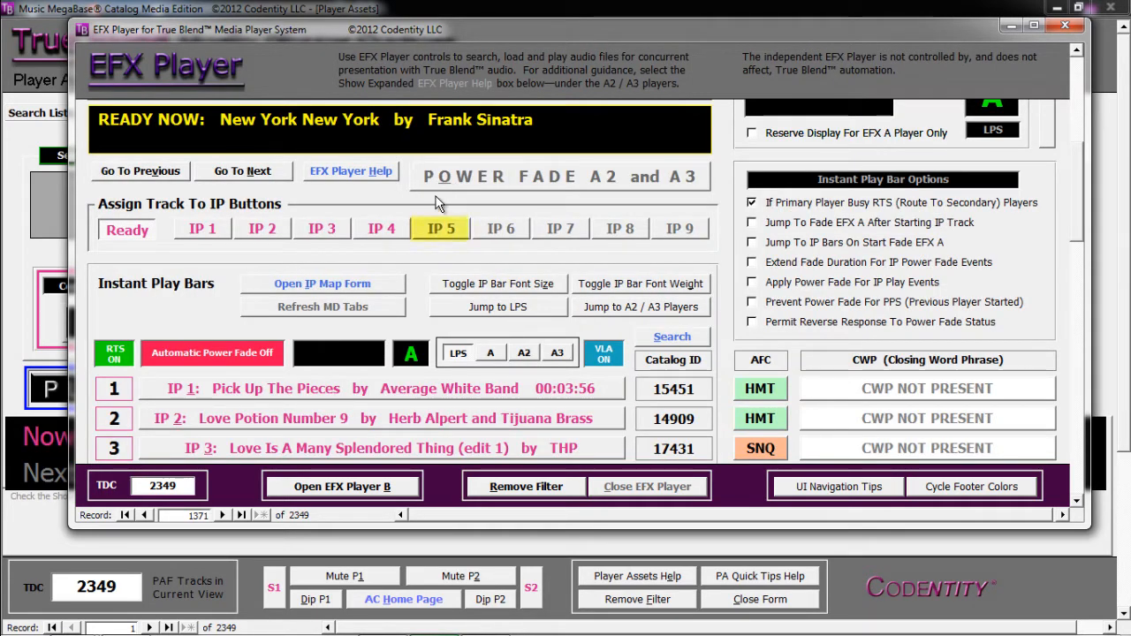
{"action": "left_click", "coordinate": [442, 235]}
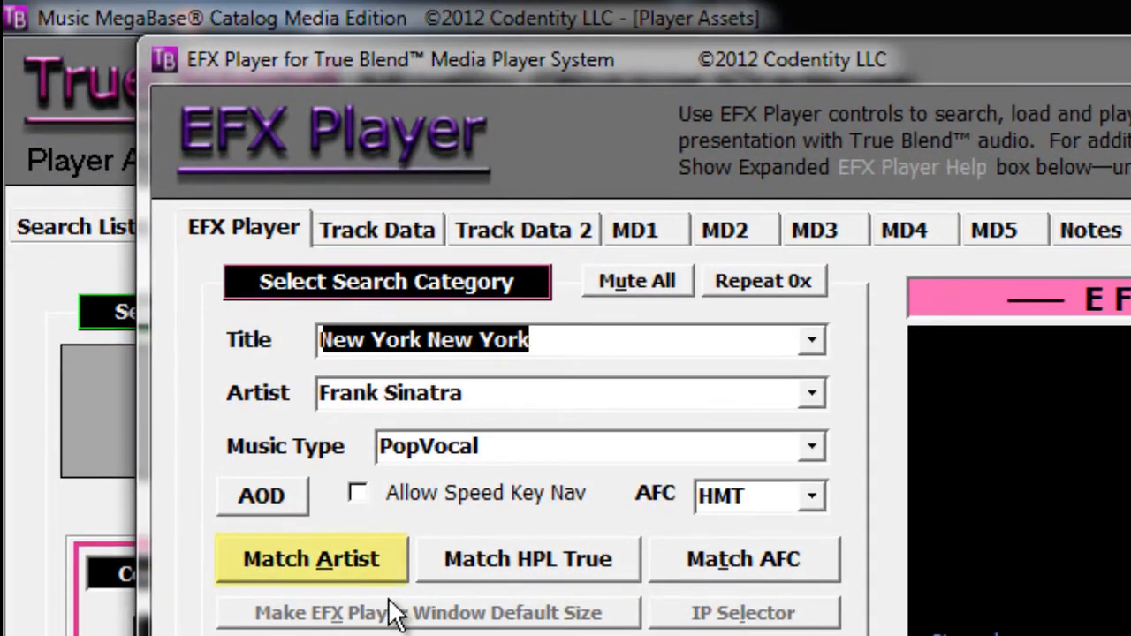
Filter the catalog to Frank Sinatra's tracks, advance to "My Kind Of Town" and assign it to Instant Play button IP 6.
{"action": "left_click", "coordinate": [381, 564]}
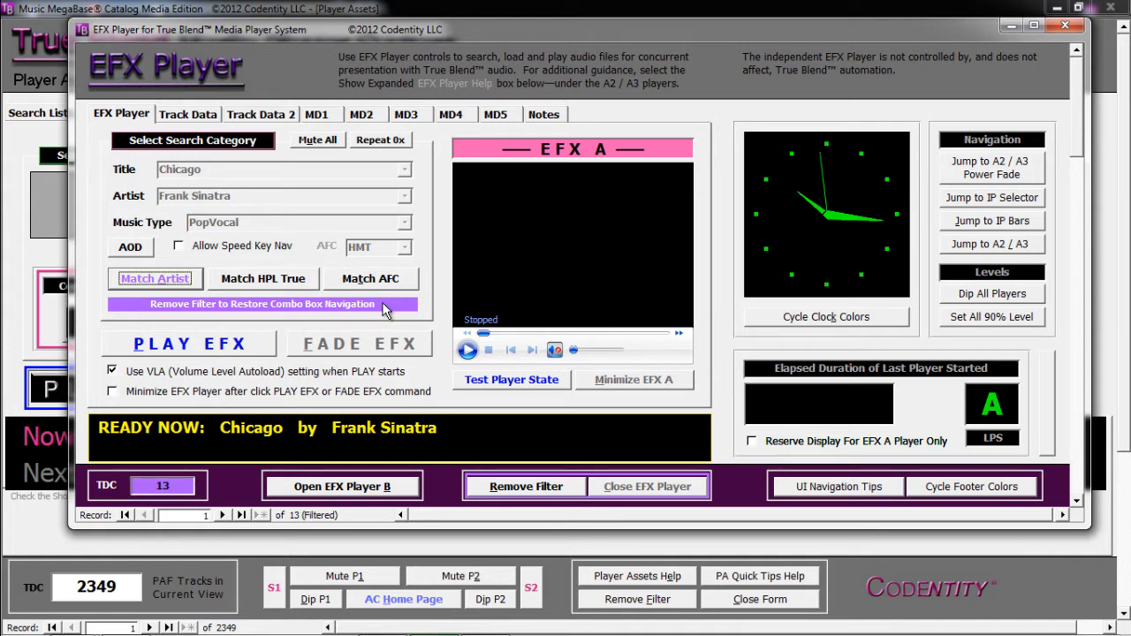
{"action": "scroll", "coordinate": [385, 306], "scroll_direction": "down", "scroll_amount": 3}
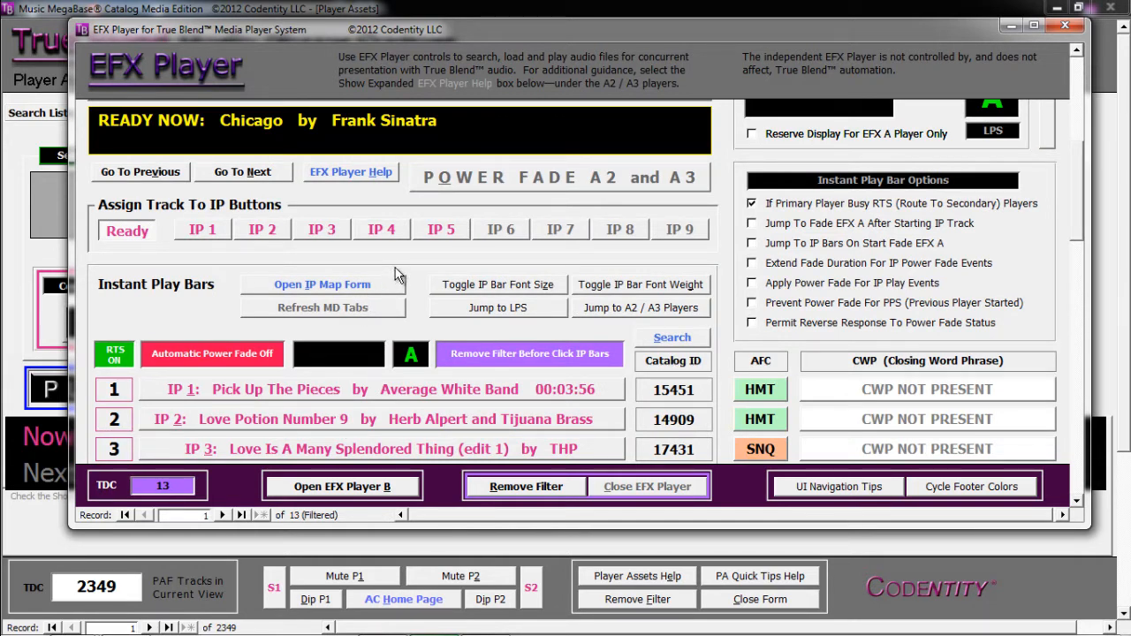
{"action": "left_click", "coordinate": [245, 174]}
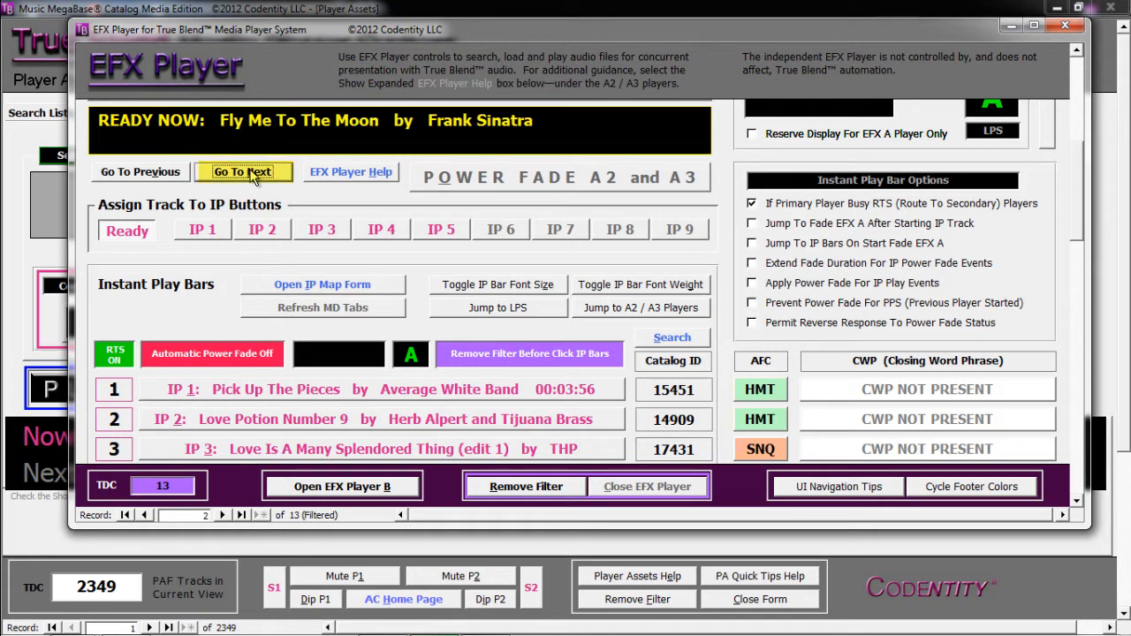
{"action": "left_click", "coordinate": [252, 176]}
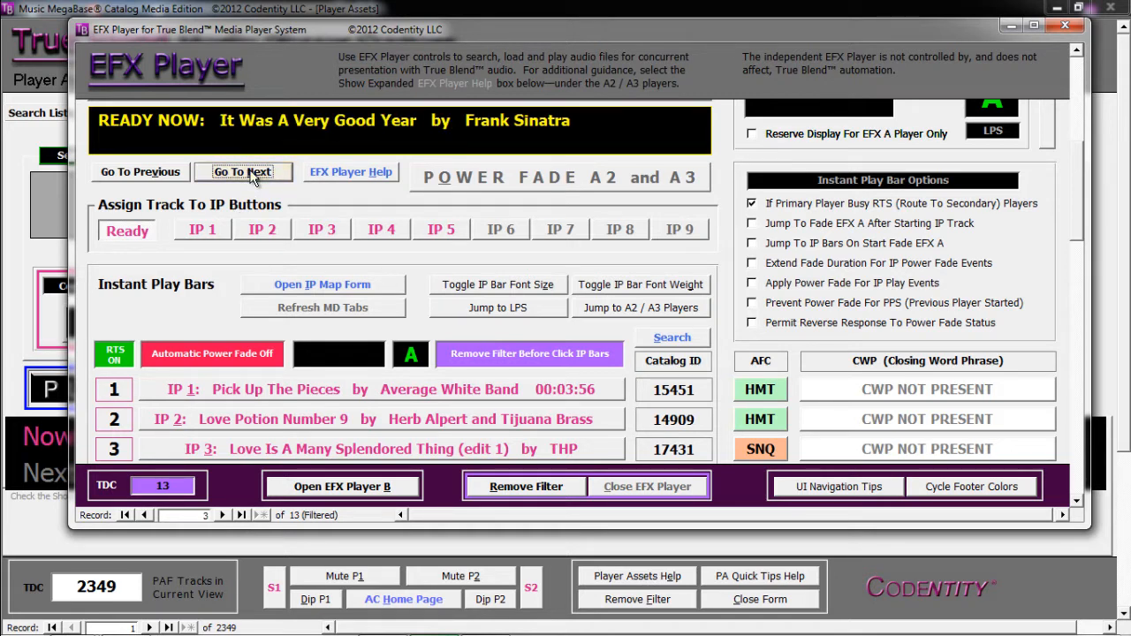
{"action": "left_click", "coordinate": [254, 176]}
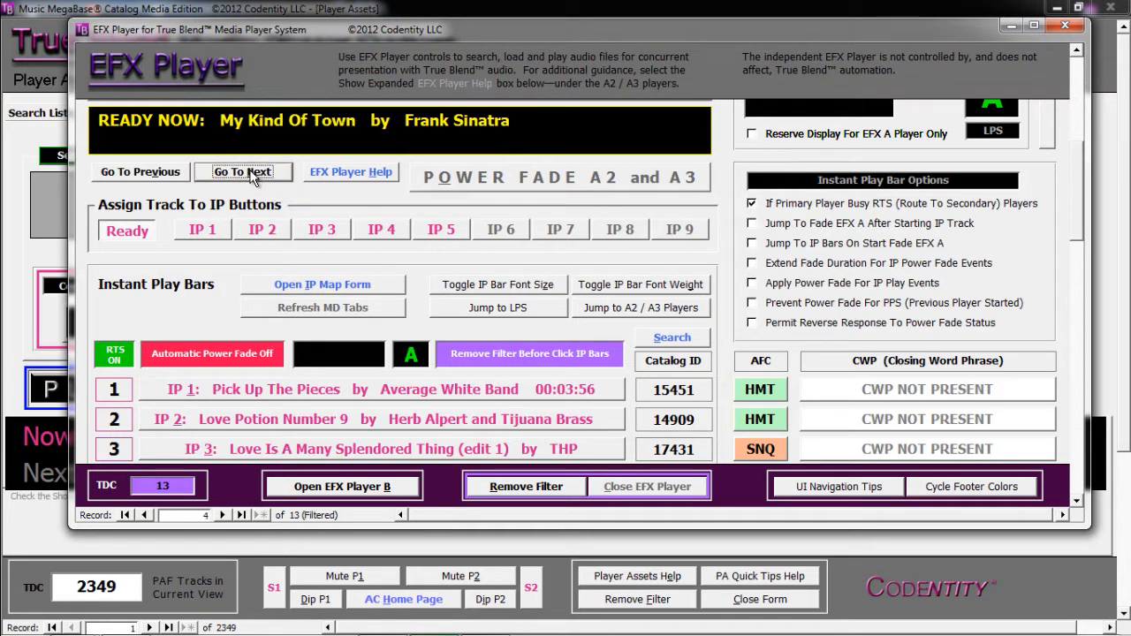
{"action": "left_click", "coordinate": [515, 231]}
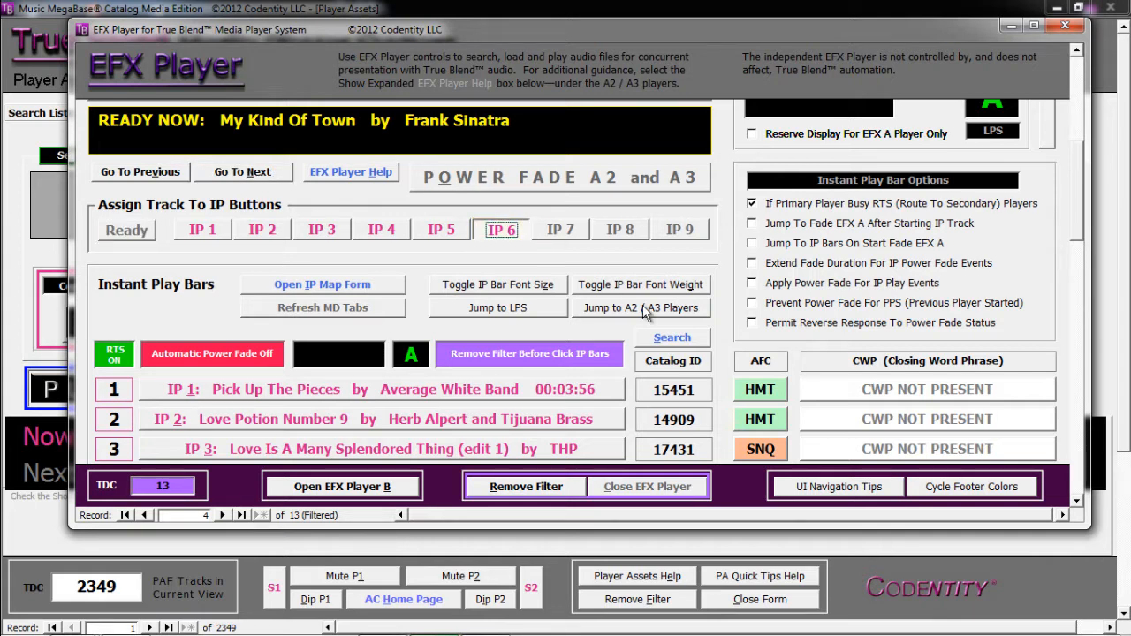
{"action": "double_click", "coordinate": [698, 398]}
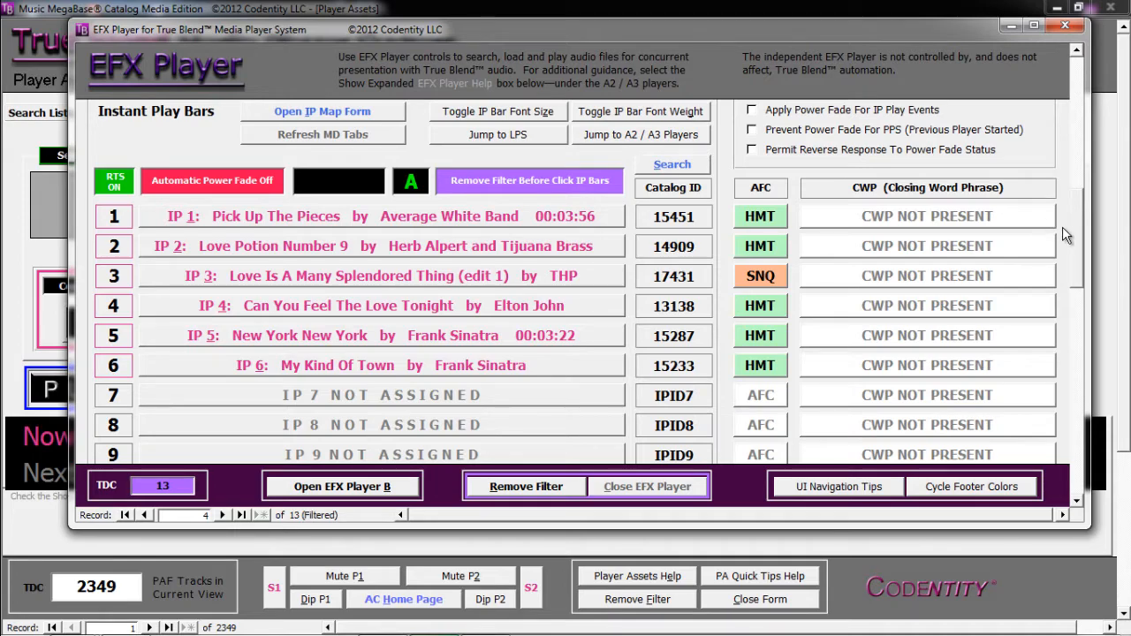
Advance through the filtered tracks to "Strangers In The Night" and assign it to Instant Play button IP 7.
{"action": "scroll", "coordinate": [1074, 214], "scroll_direction": "up", "scroll_amount": 2}
{"action": "scroll", "coordinate": [1074, 214], "scroll_direction": "up", "scroll_amount": 3}
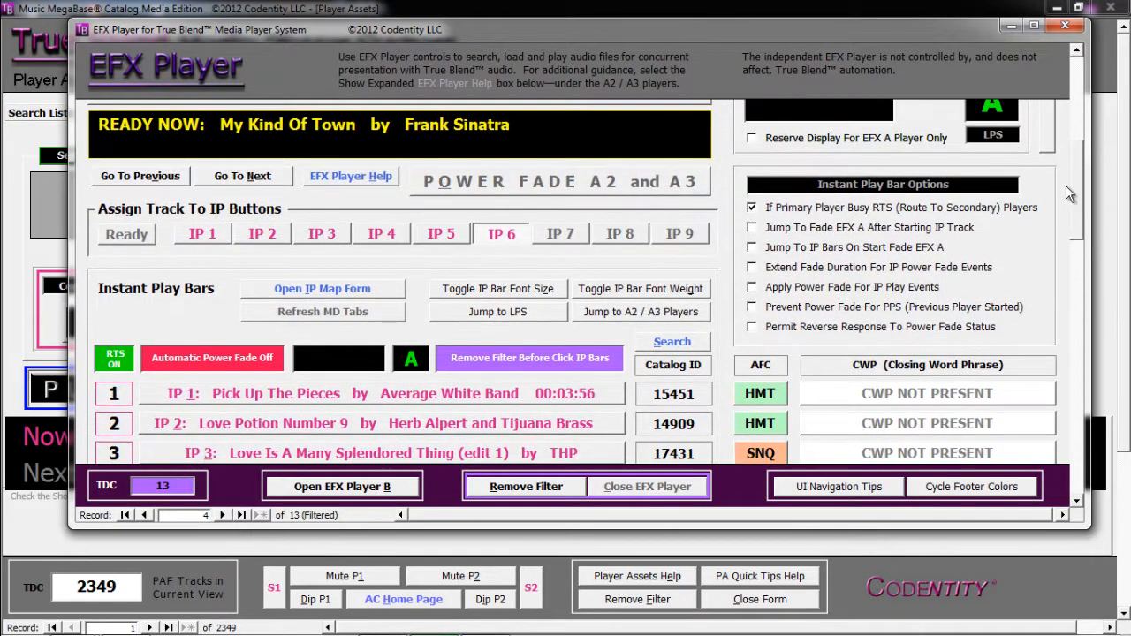
{"action": "scroll", "coordinate": [1063, 174], "scroll_direction": "down", "scroll_amount": 1}
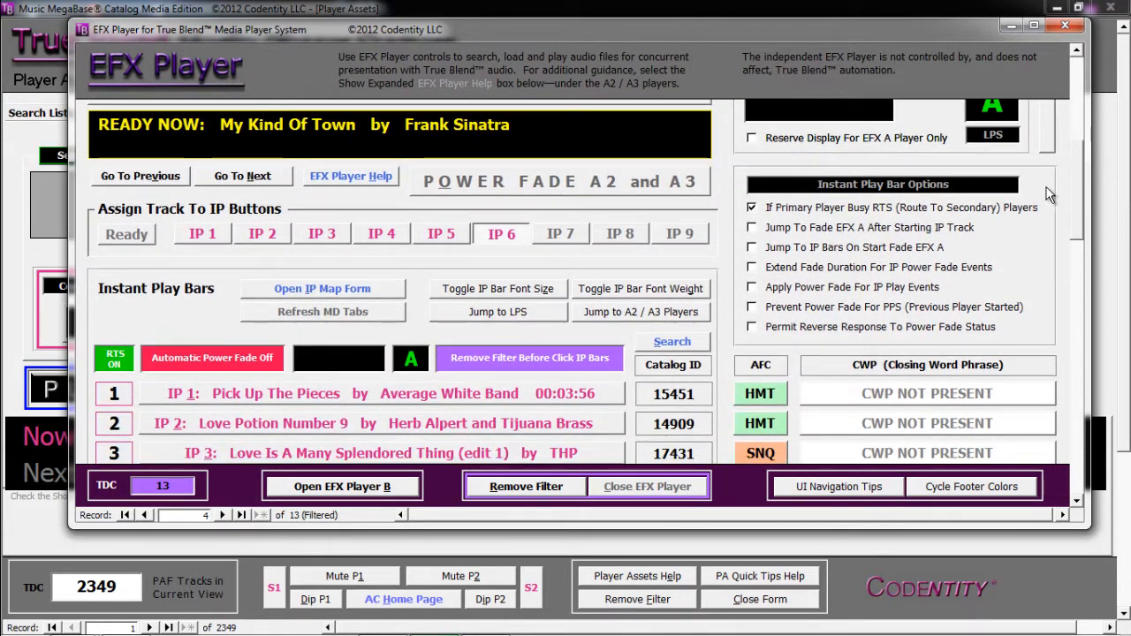
{"action": "left_click", "coordinate": [268, 179]}
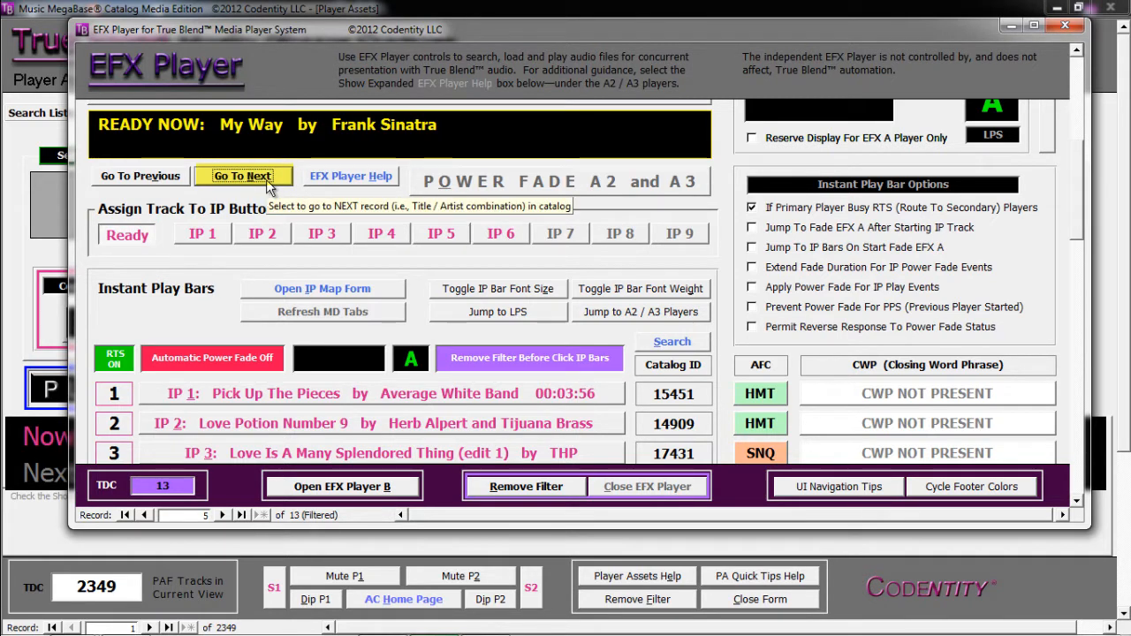
{"action": "left_click", "coordinate": [268, 180]}
{"action": "left_click", "coordinate": [268, 179]}
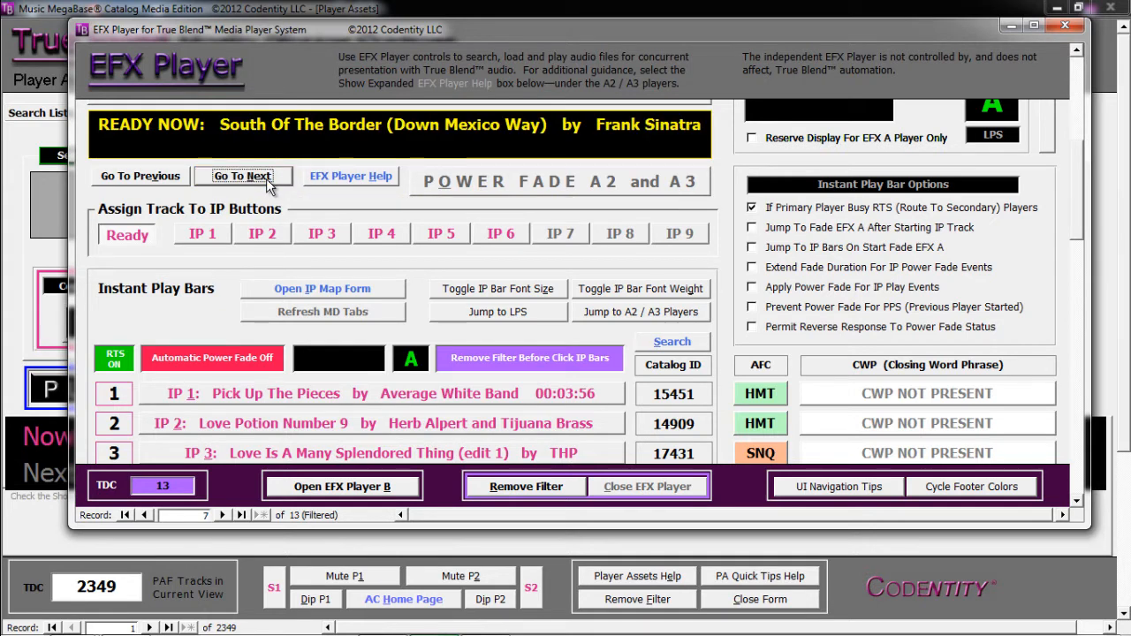
{"action": "left_click", "coordinate": [268, 180]}
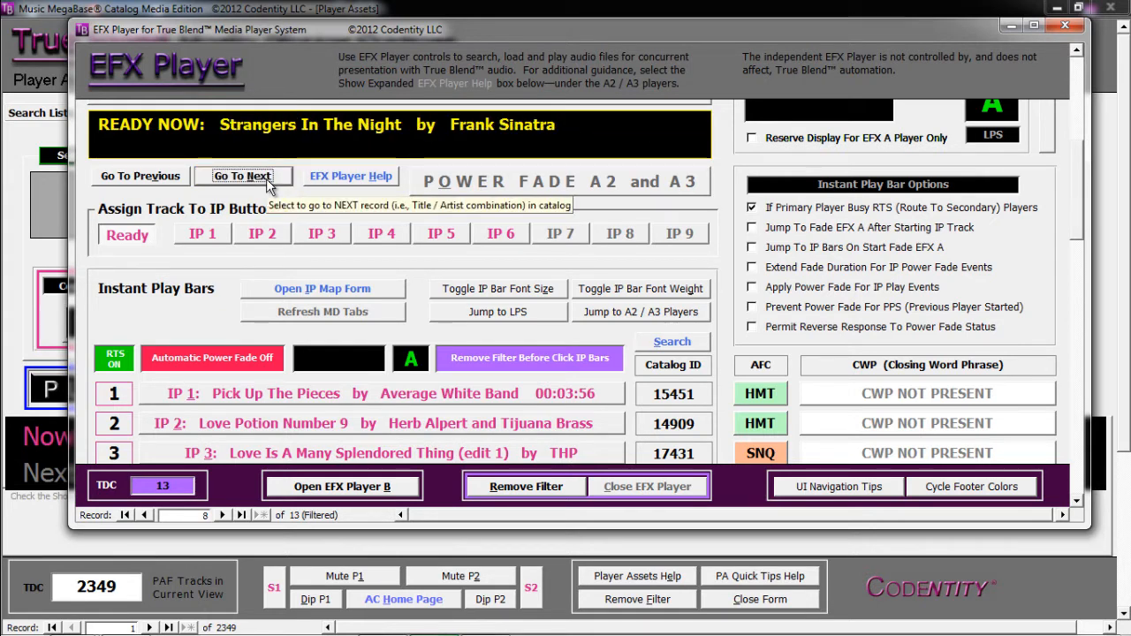
{"action": "left_click", "coordinate": [560, 238]}
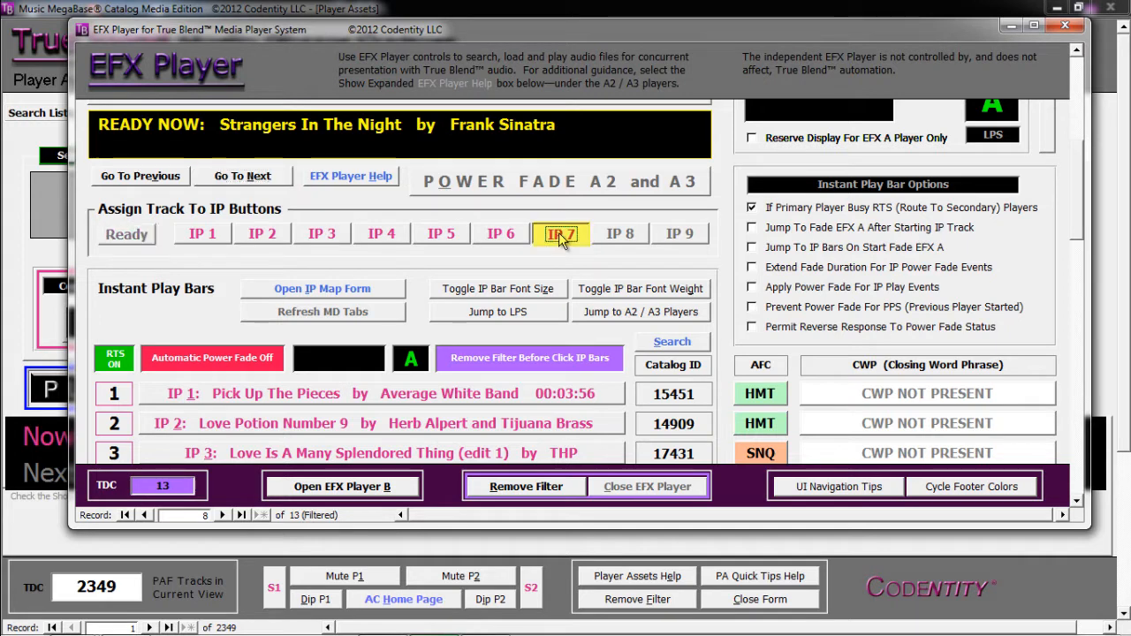
{"action": "double_click", "coordinate": [691, 400]}
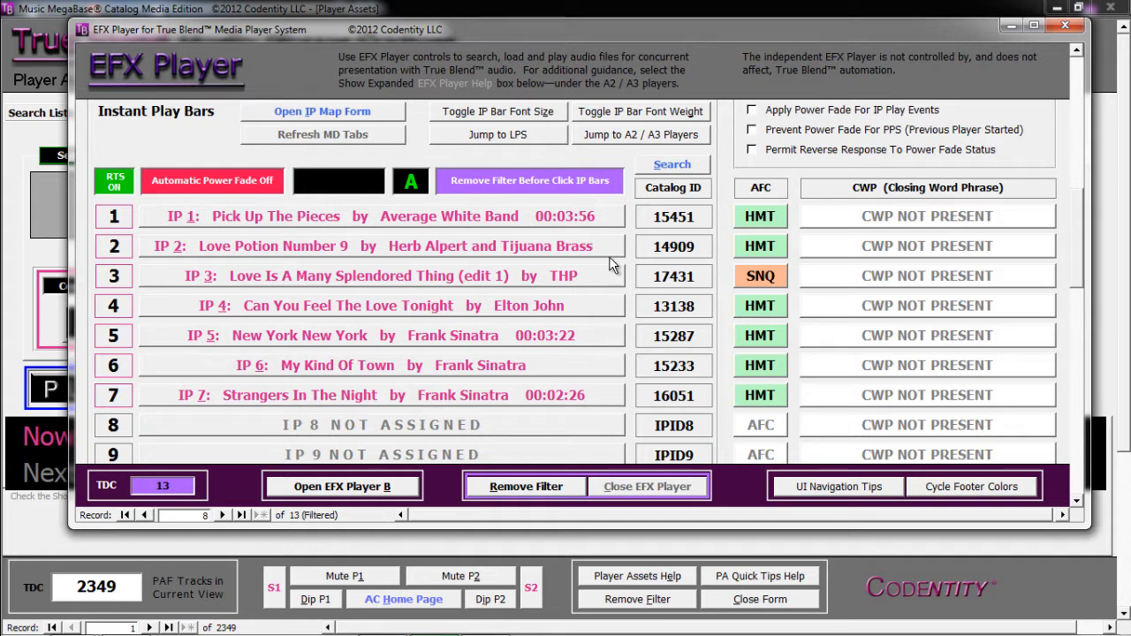
Try to start IP 1 with the artist filter active and remove the filter.
{"action": "left_click", "coordinate": [569, 217]}
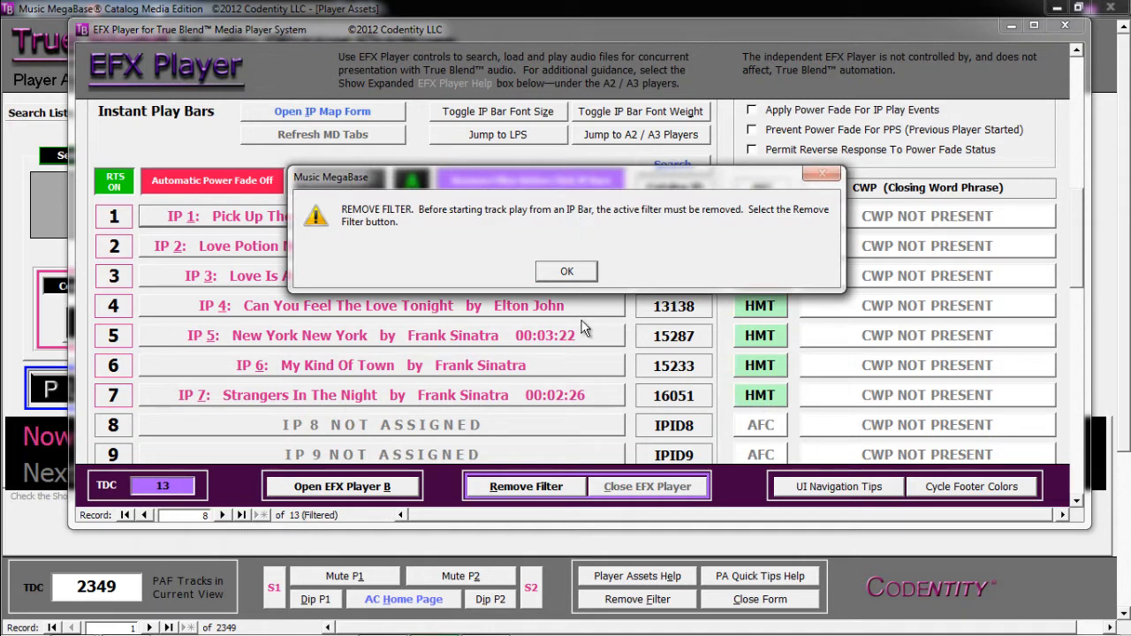
{"action": "left_click", "coordinate": [568, 272]}
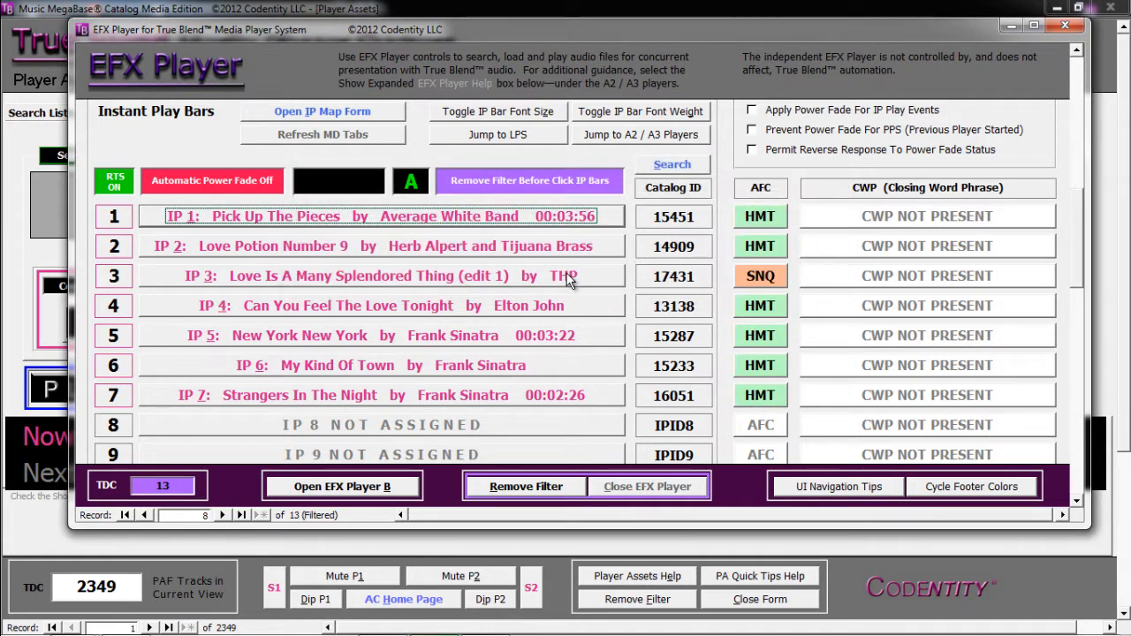
{"action": "left_click", "coordinate": [548, 489]}
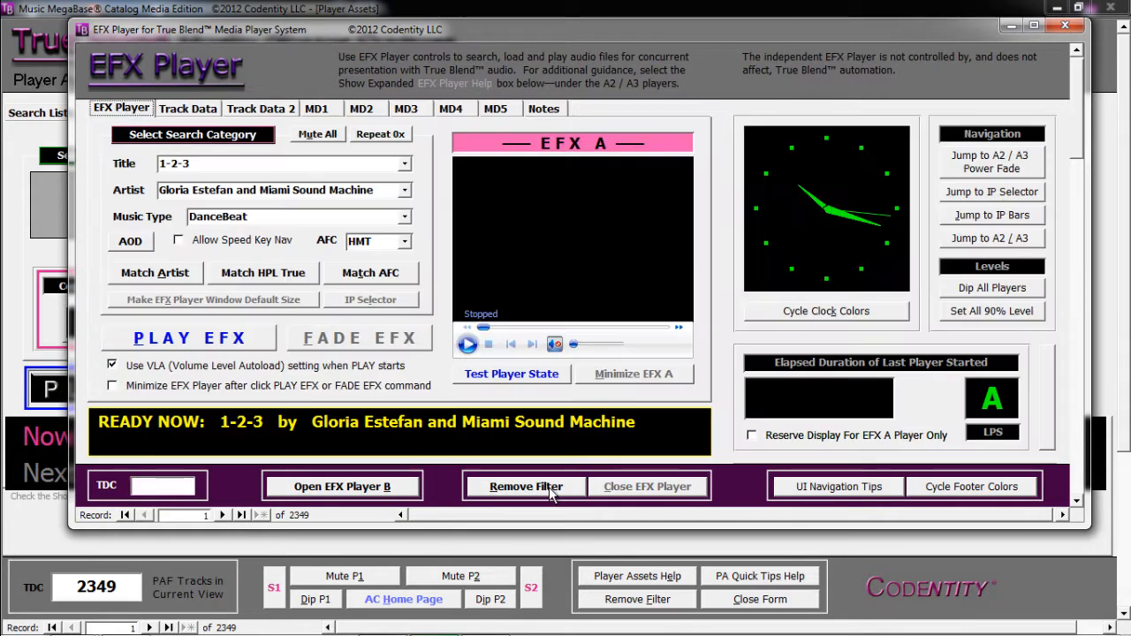
Start "Pick Up The Pieces" from Instant Play bar IP 1 and lower the EFX A player's volume to about a quarter.
{"action": "left_click", "coordinate": [404, 307]}
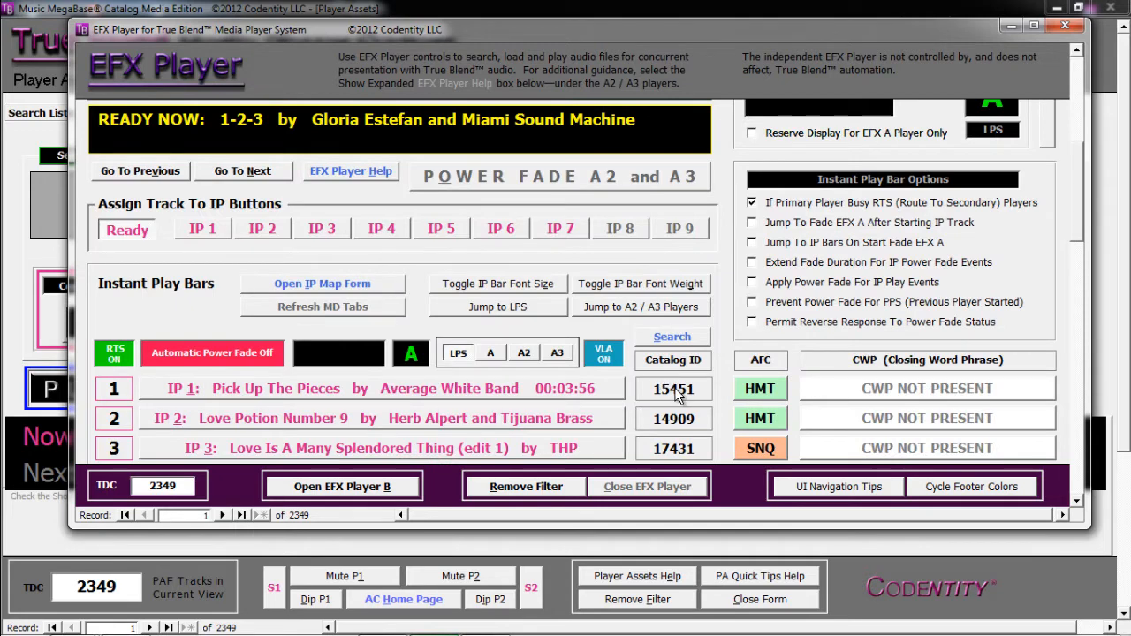
{"action": "scroll", "coordinate": [677, 395], "scroll_direction": "down", "scroll_amount": 3}
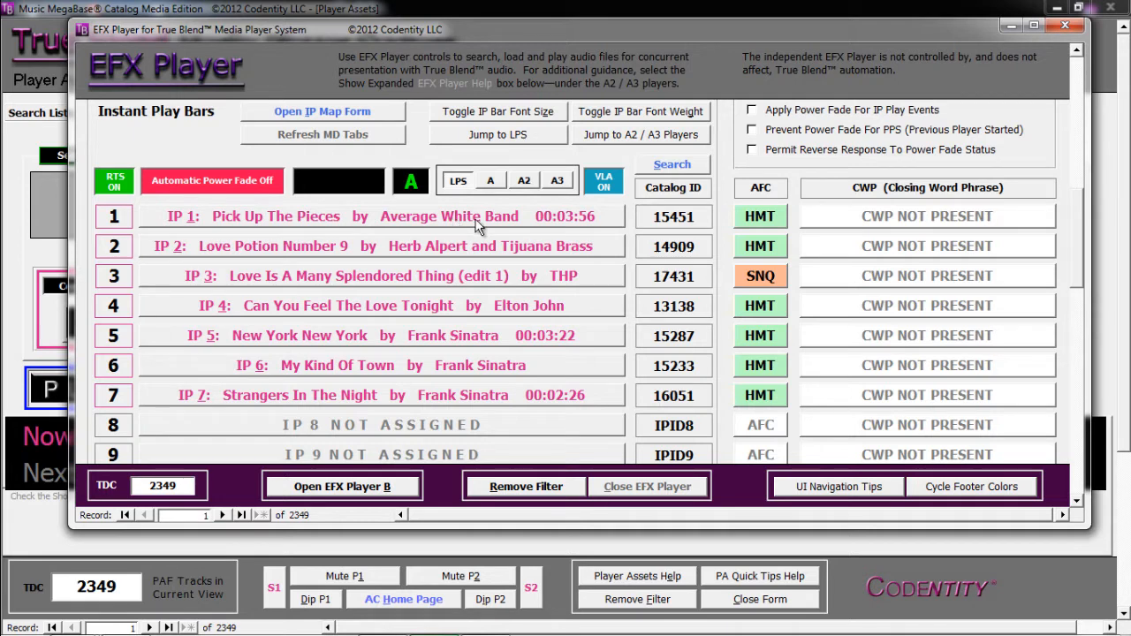
{"action": "left_click", "coordinate": [531, 218]}
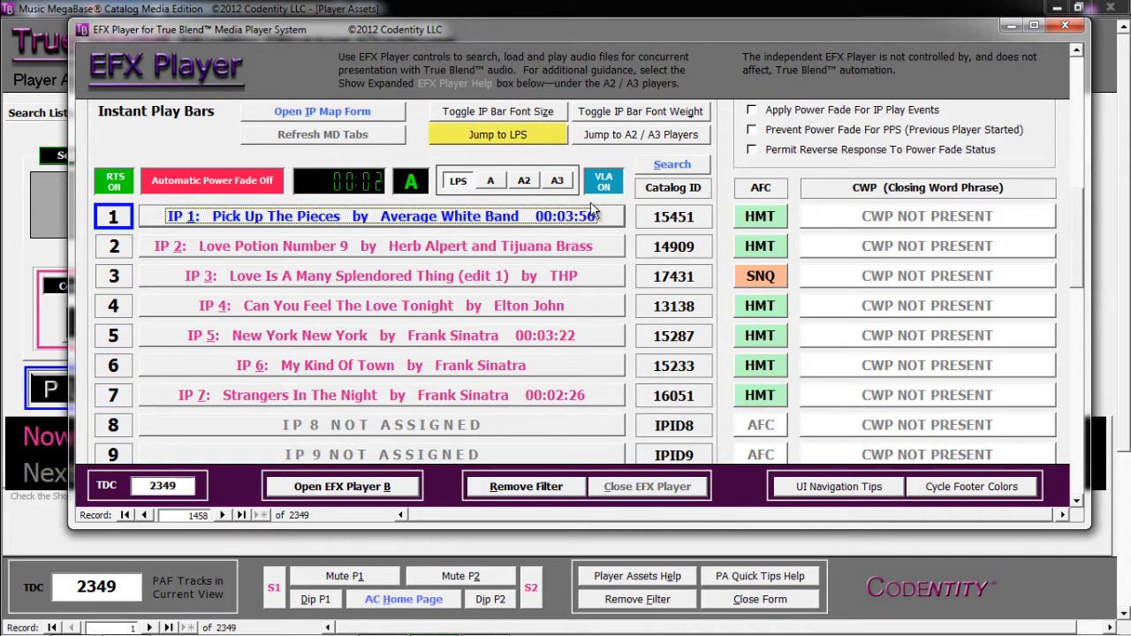
{"action": "left_click", "coordinate": [547, 142]}
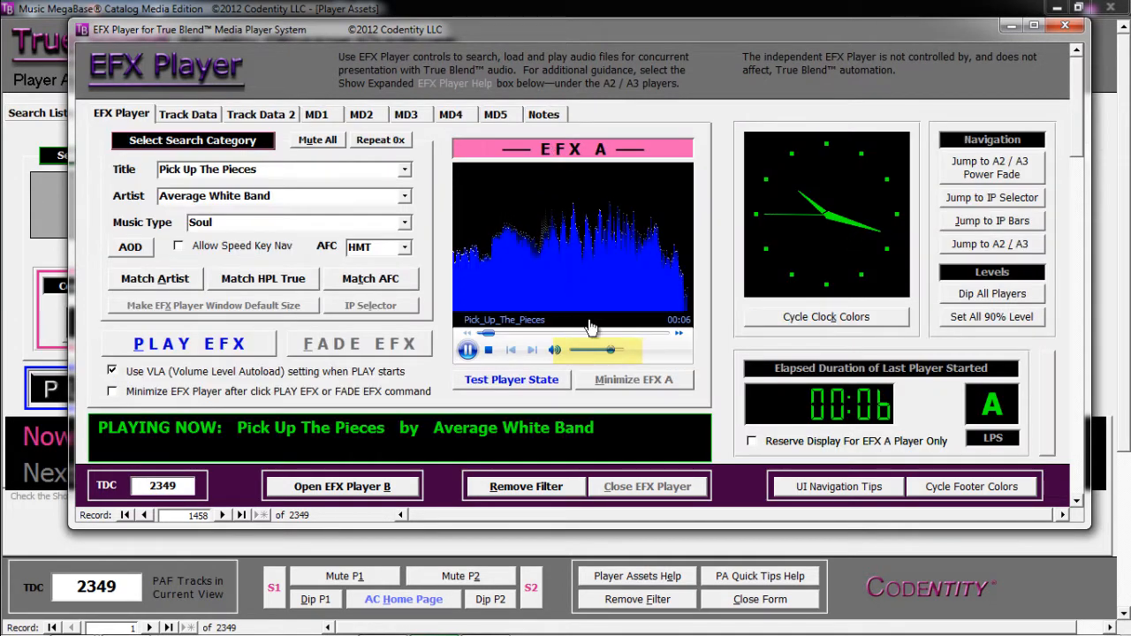
{"action": "left_click_drag", "start_coordinate": [610, 350], "coordinate": [578, 352]}
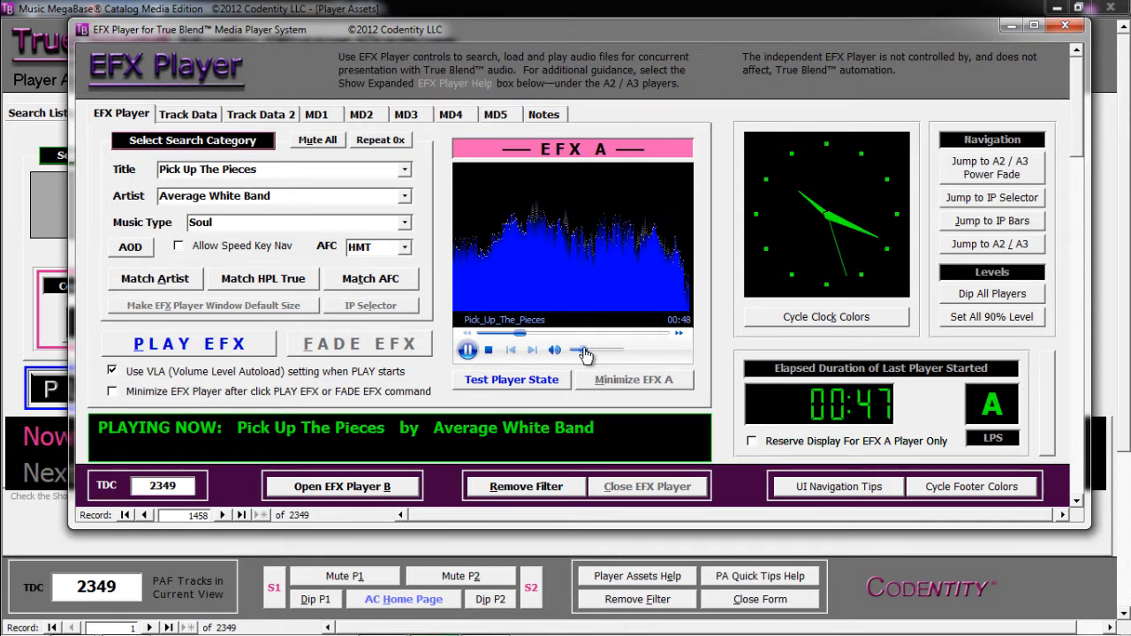
Enable Apply Power Fade For IP Play Events and start "Love Potion Number 9" from Instant Play bar IP 2.
{"action": "left_click", "coordinate": [398, 310]}
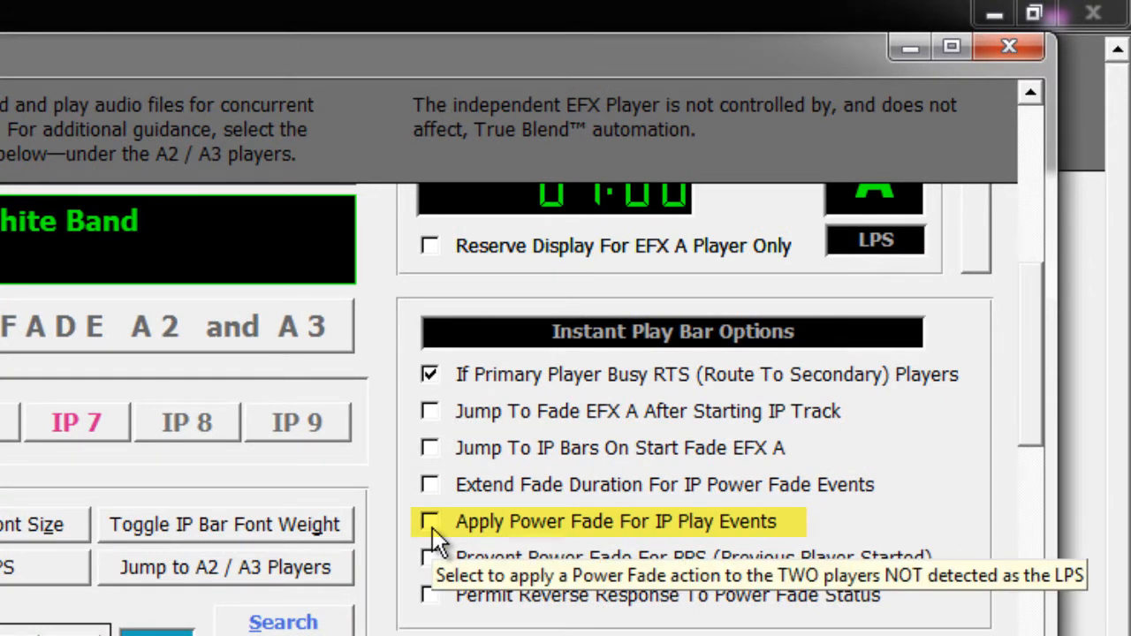
{"action": "left_click", "coordinate": [431, 525]}
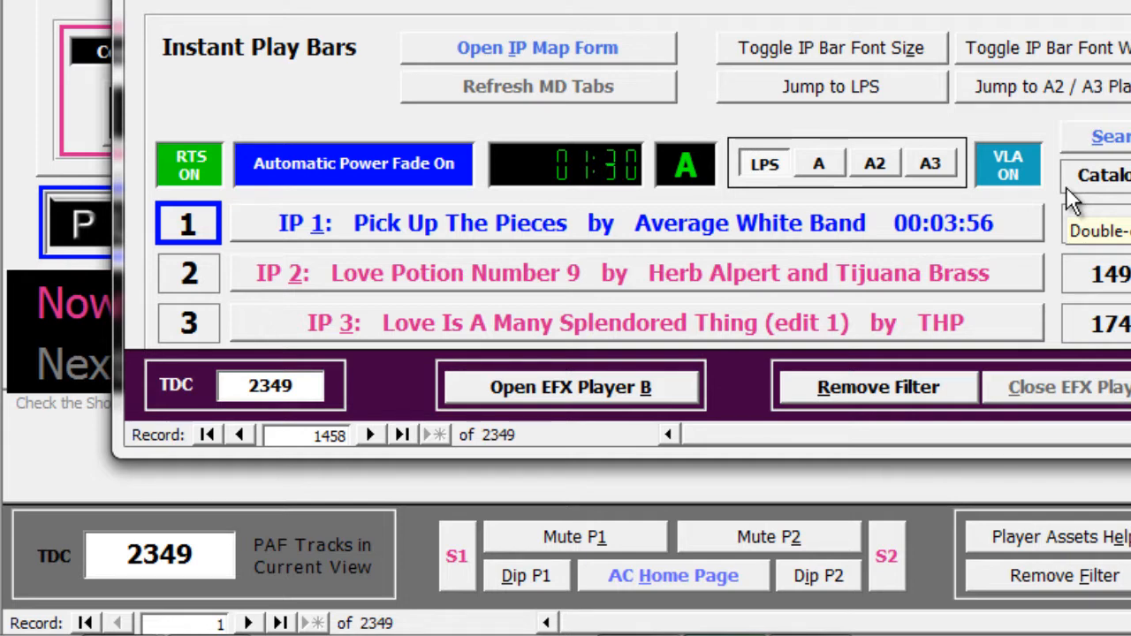
{"action": "left_click", "coordinate": [1025, 269]}
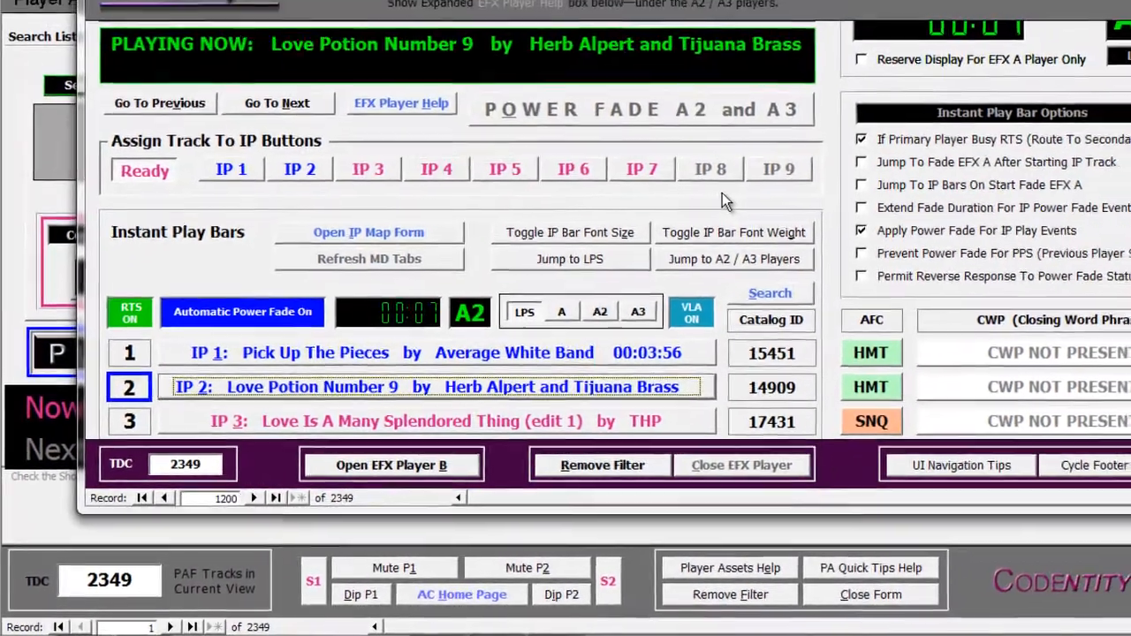
Lower the EFX A2 player's volume to about a quarter and return to the Instant Play bars.
{"action": "left_click", "coordinate": [623, 261]}
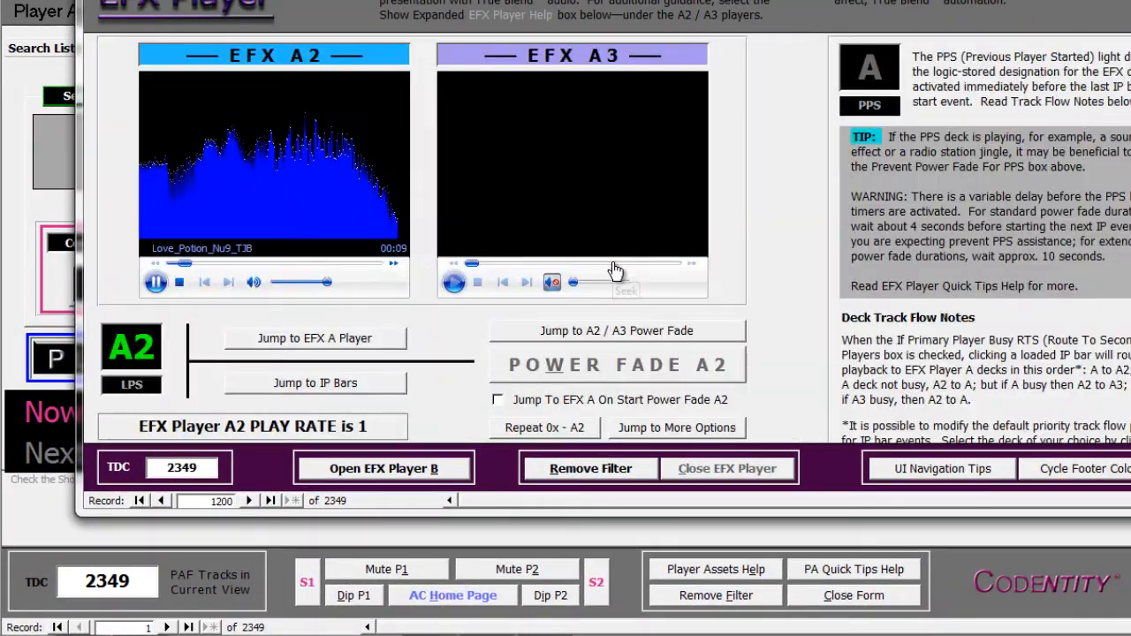
{"action": "left_click_drag", "start_coordinate": [327, 282], "coordinate": [288, 282]}
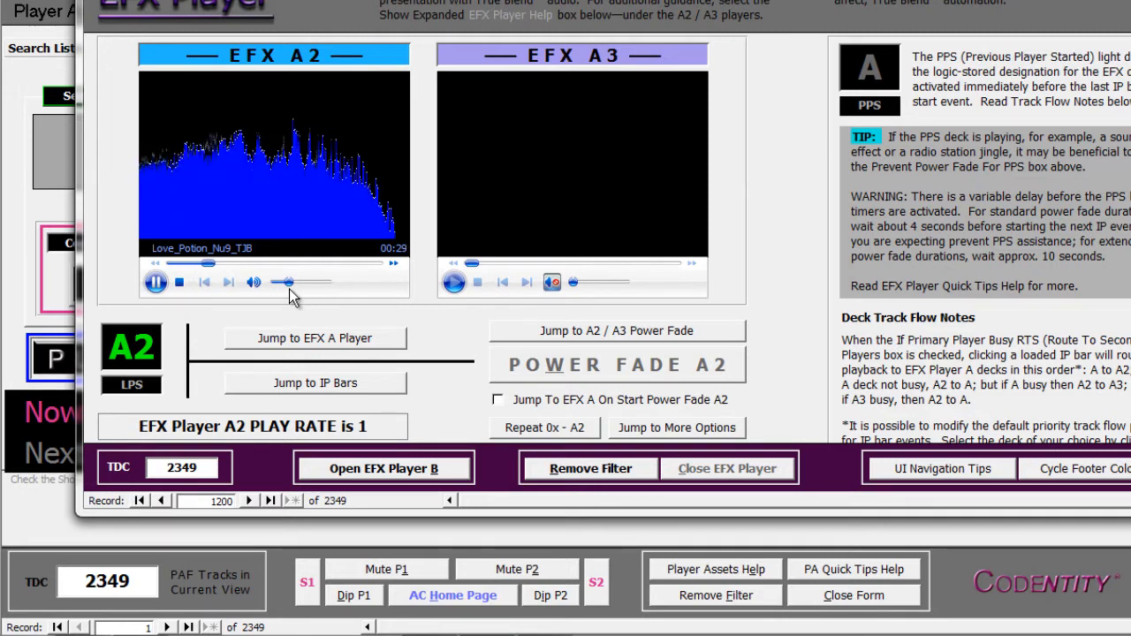
{"action": "left_click", "coordinate": [295, 385]}
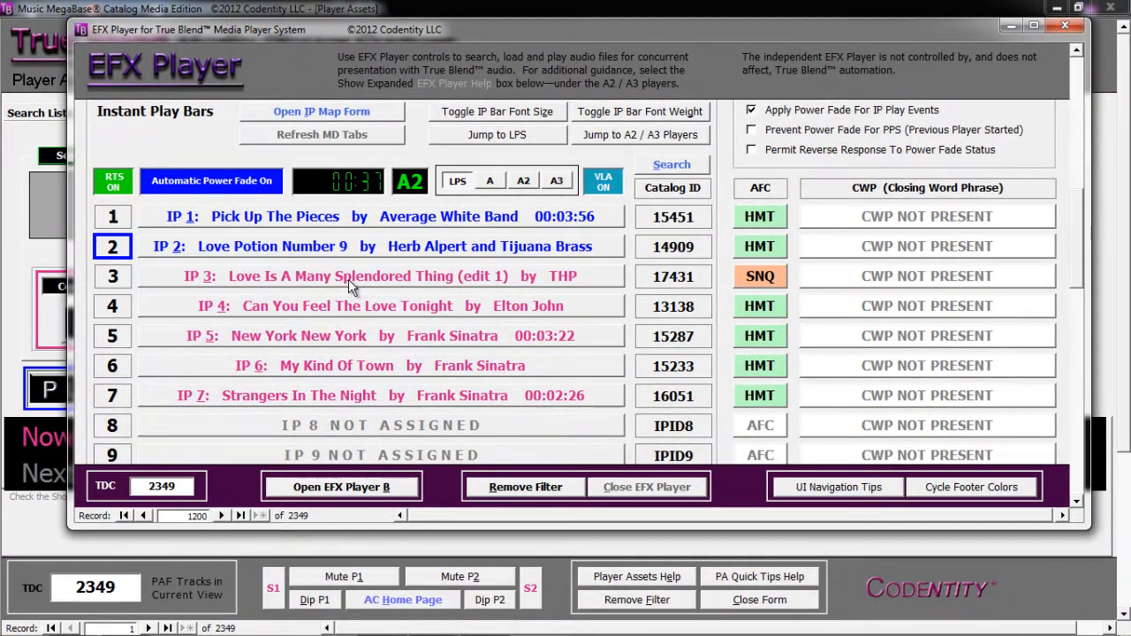
Start "Love Is A Many Splendored Thing (edit 1)" from Instant Play bar IP 3 and lower the EFX A player's volume to just under half.
{"action": "left_click", "coordinate": [354, 281]}
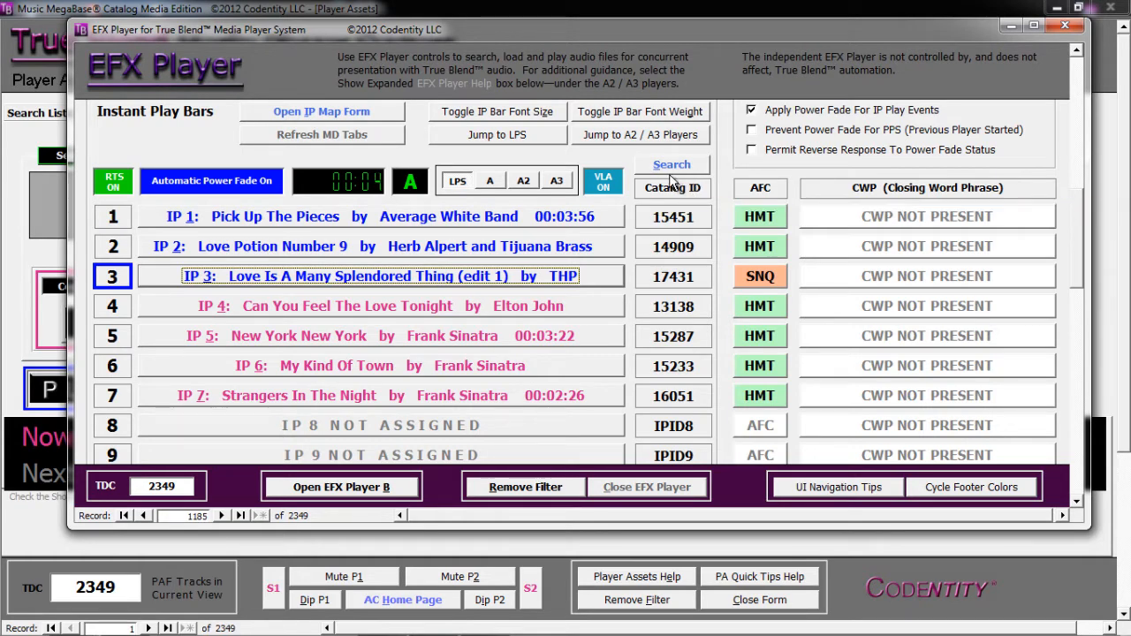
{"action": "left_click", "coordinate": [527, 134]}
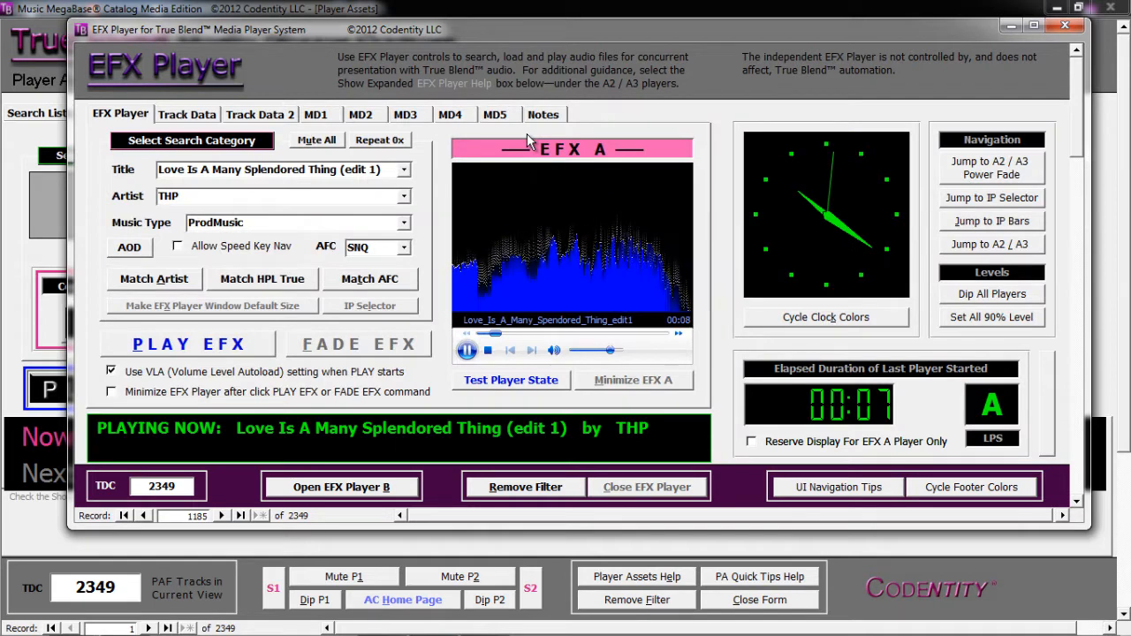
{"action": "left_click_drag", "start_coordinate": [610, 350], "coordinate": [589, 351]}
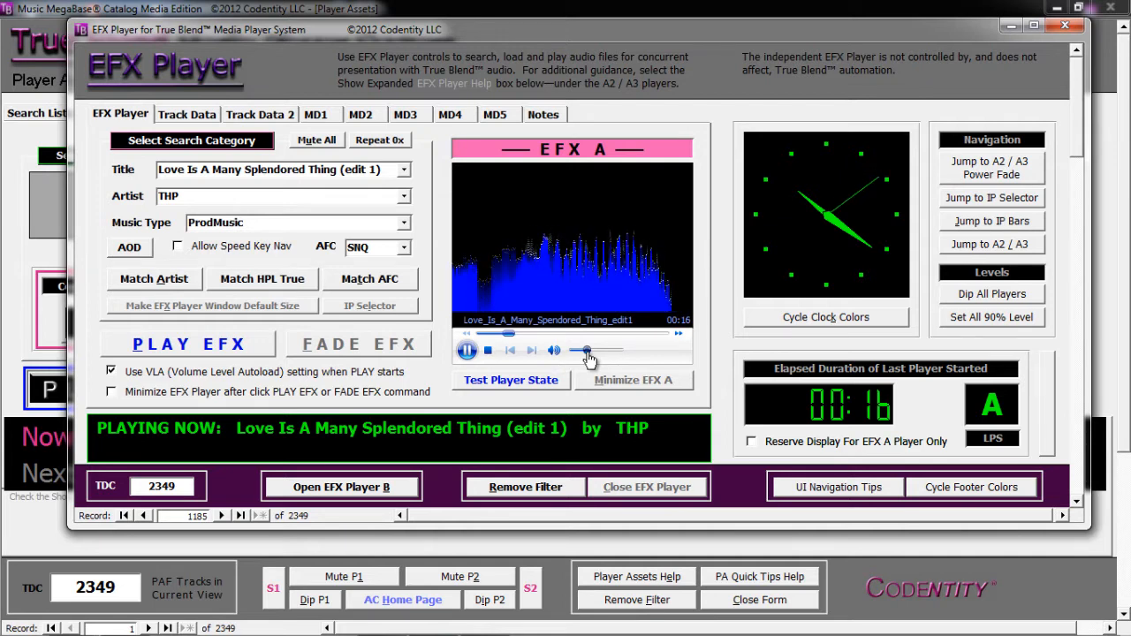
{"action": "mouse_move", "coordinate": [589, 356]}
{"action": "left_mouse_down"}
{"action": "mouse_move", "coordinate": [612, 355]}
{"action": "mouse_move", "coordinate": [589, 357]}
{"action": "left_mouse_up"}
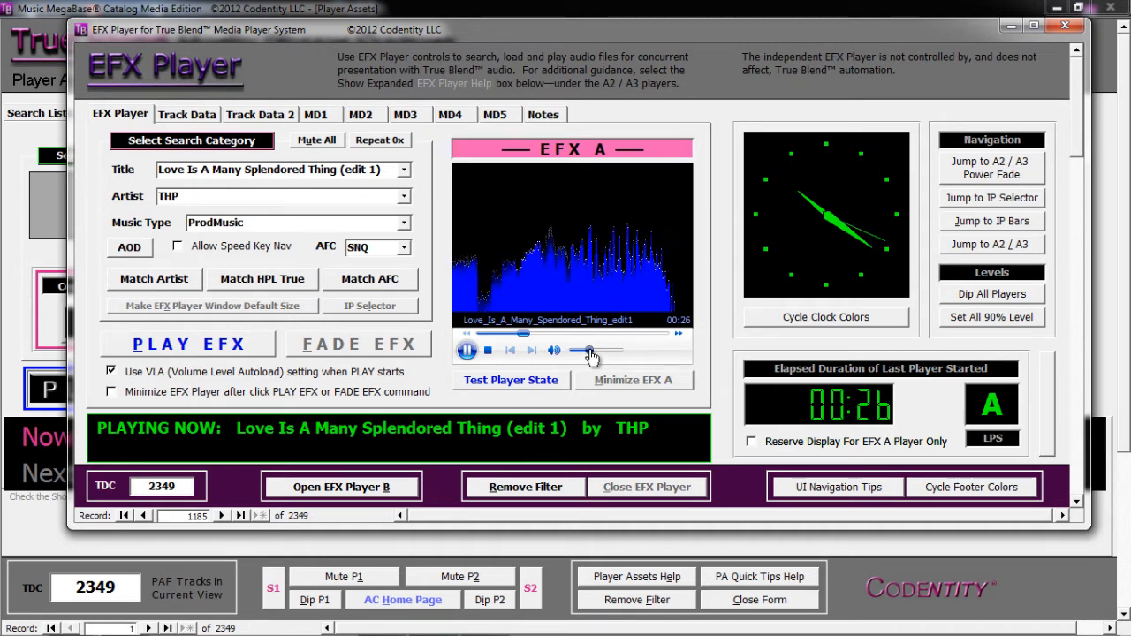
{"action": "mouse_move", "coordinate": [592, 356]}
{"action": "left_mouse_down"}
{"action": "mouse_move", "coordinate": [622, 354]}
{"action": "mouse_move", "coordinate": [588, 354]}
{"action": "left_mouse_up"}
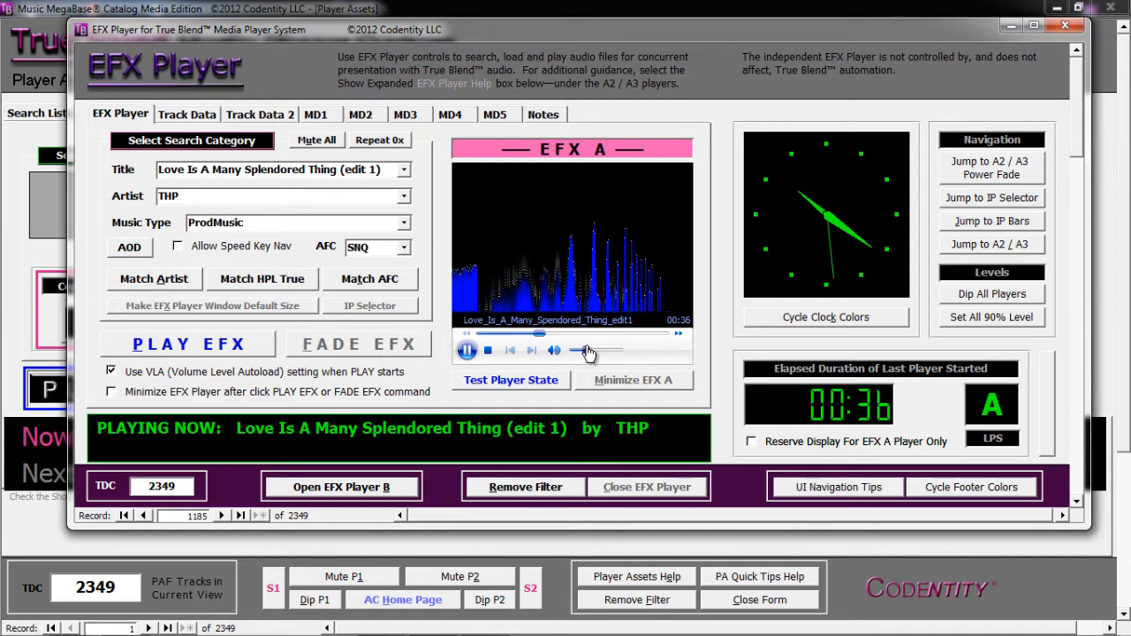
{"action": "left_click_drag", "start_coordinate": [583, 351], "coordinate": [592, 351]}
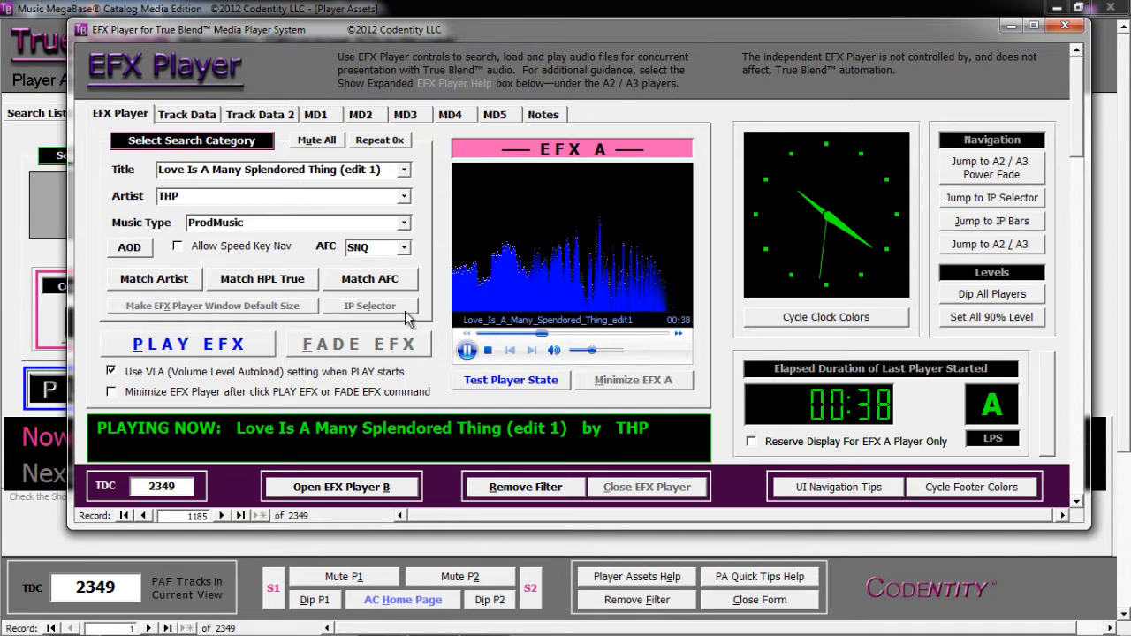
{"action": "scroll", "coordinate": [408, 317], "scroll_direction": "down", "scroll_amount": 5}
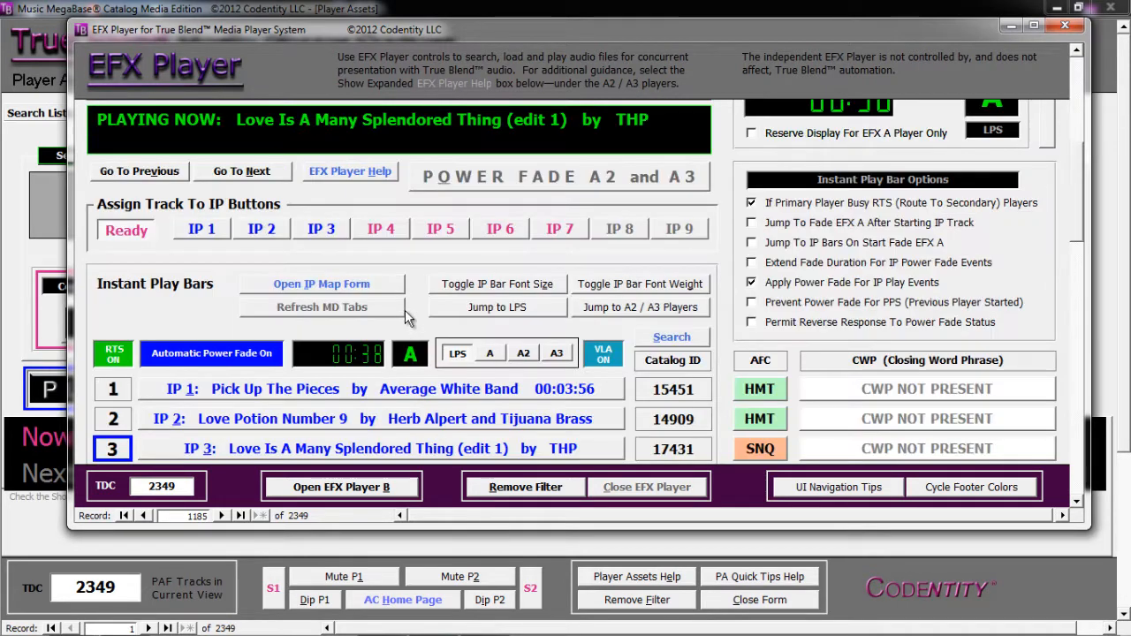
Start "Can You Feel The Love Tonight" from Instant Play bar IP 4, followed by "New York New York" from bar IP 5.
{"action": "double_click", "coordinate": [685, 427]}
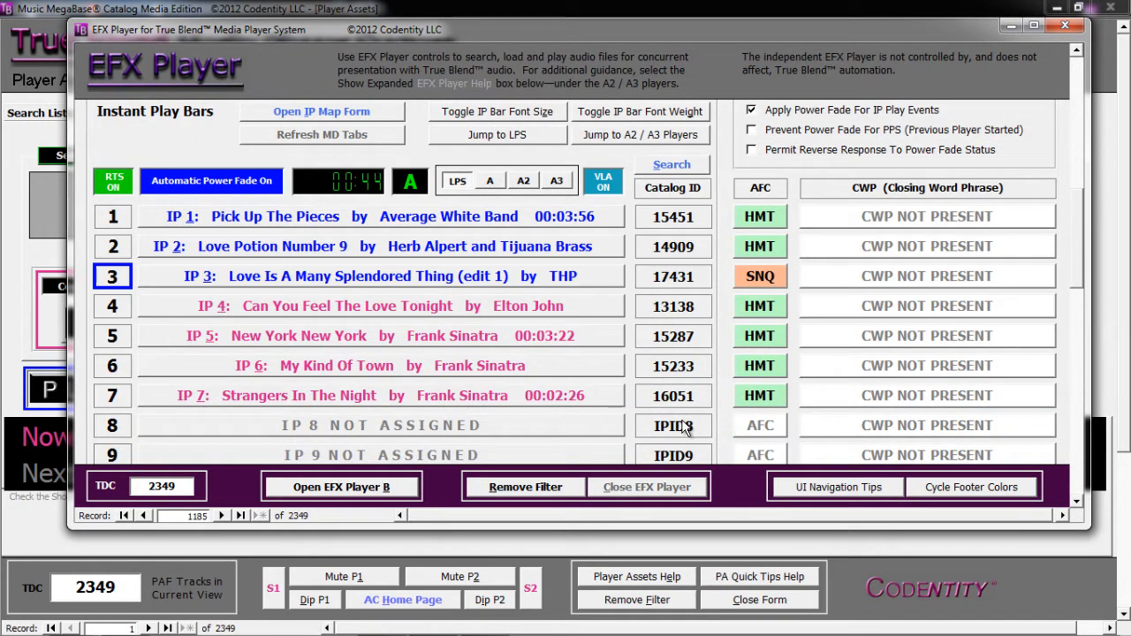
{"action": "left_click", "coordinate": [550, 309]}
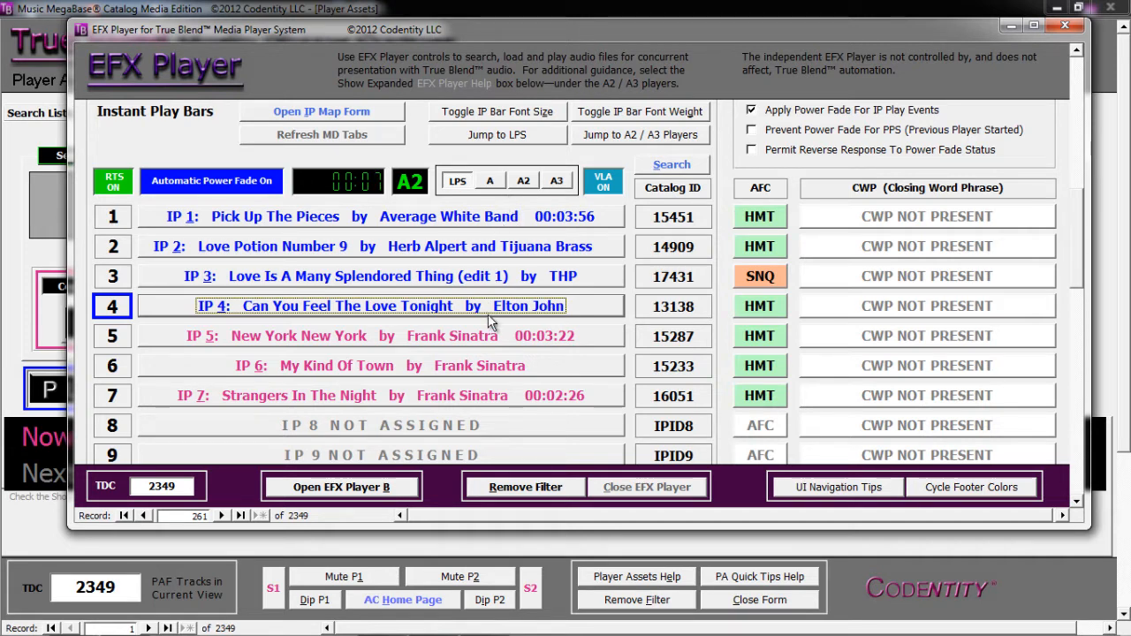
{"action": "left_click", "coordinate": [493, 336]}
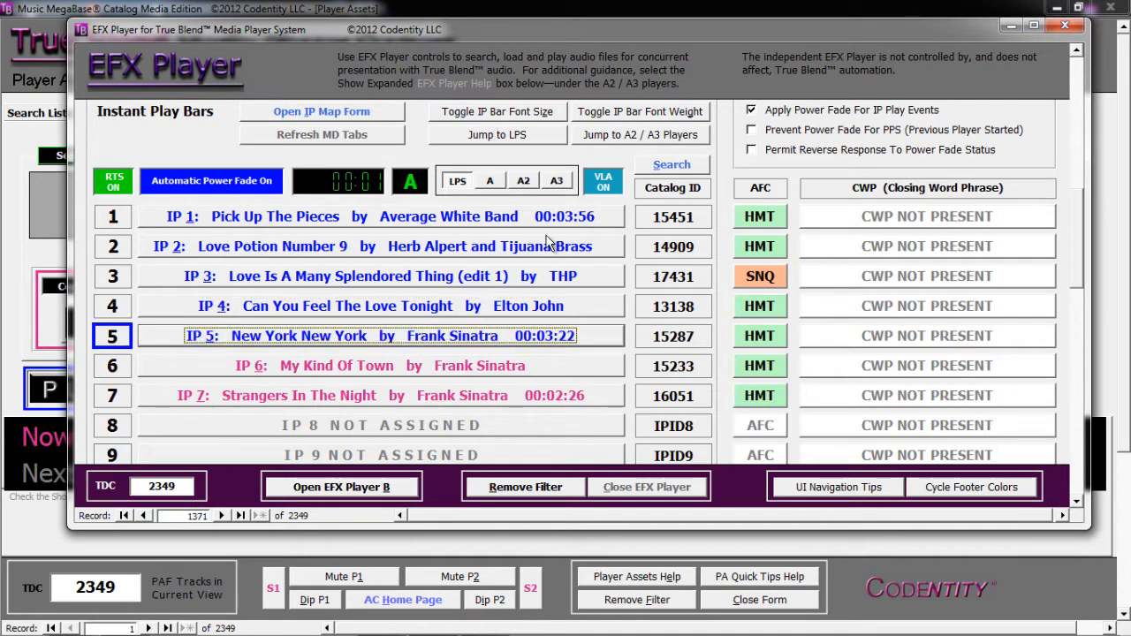
Lower the EFX A player's volume to about a fifth and return to the Instant Play bars.
{"action": "left_click", "coordinate": [526, 140]}
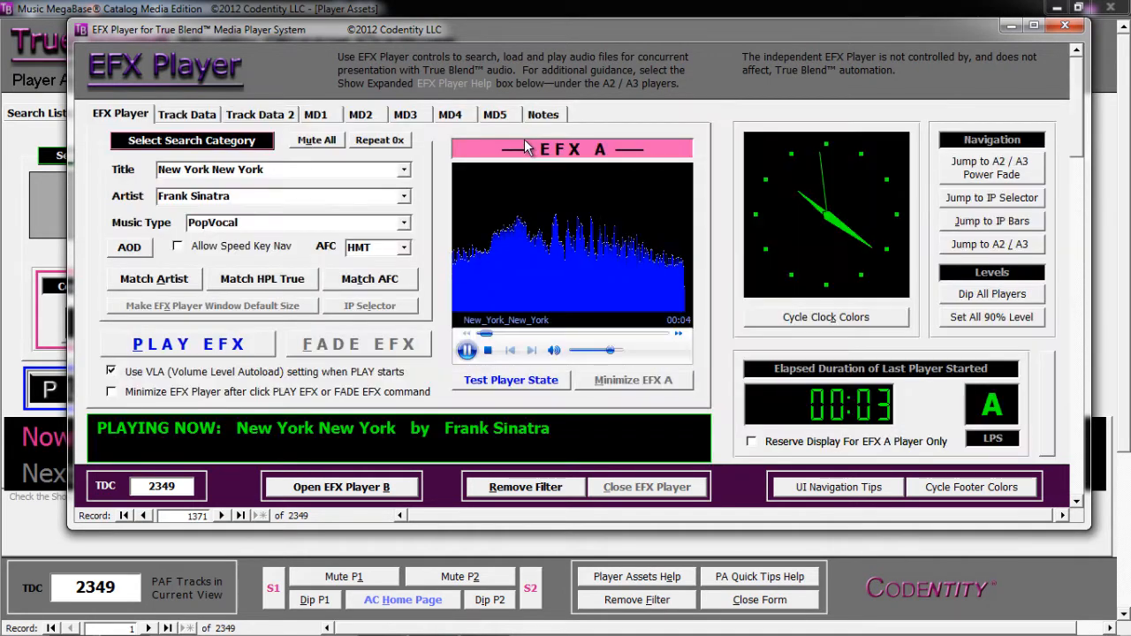
{"action": "left_click_drag", "start_coordinate": [592, 356], "coordinate": [587, 357]}
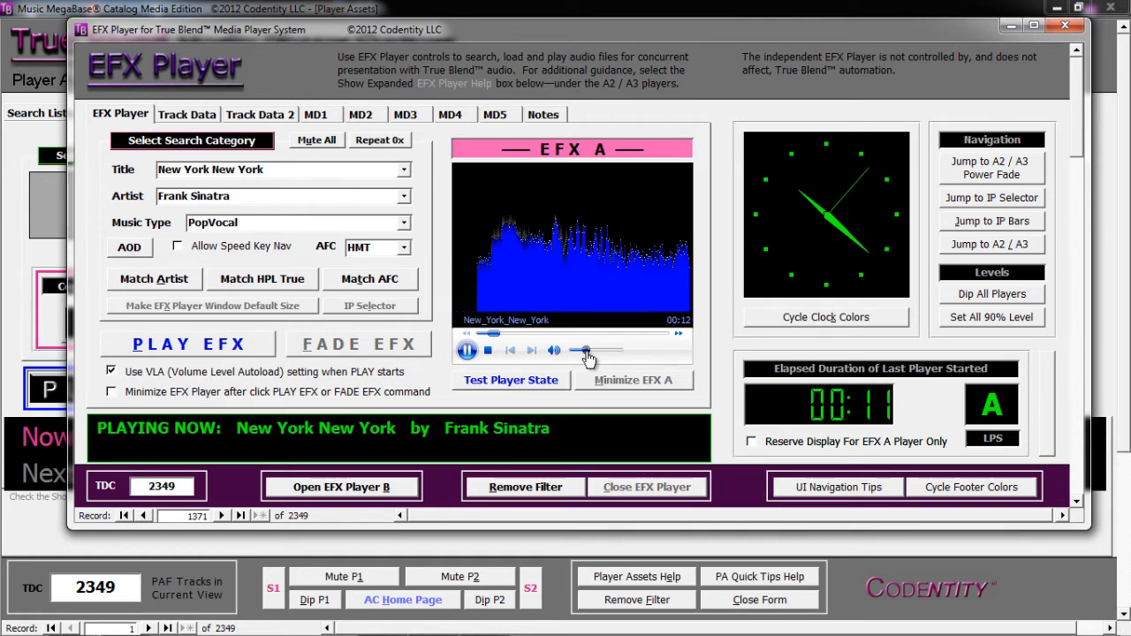
{"action": "mouse_move", "coordinate": [588, 358]}
{"action": "left_mouse_down"}
{"action": "mouse_move", "coordinate": [614, 357]}
{"action": "mouse_move", "coordinate": [586, 360]}
{"action": "left_mouse_up"}
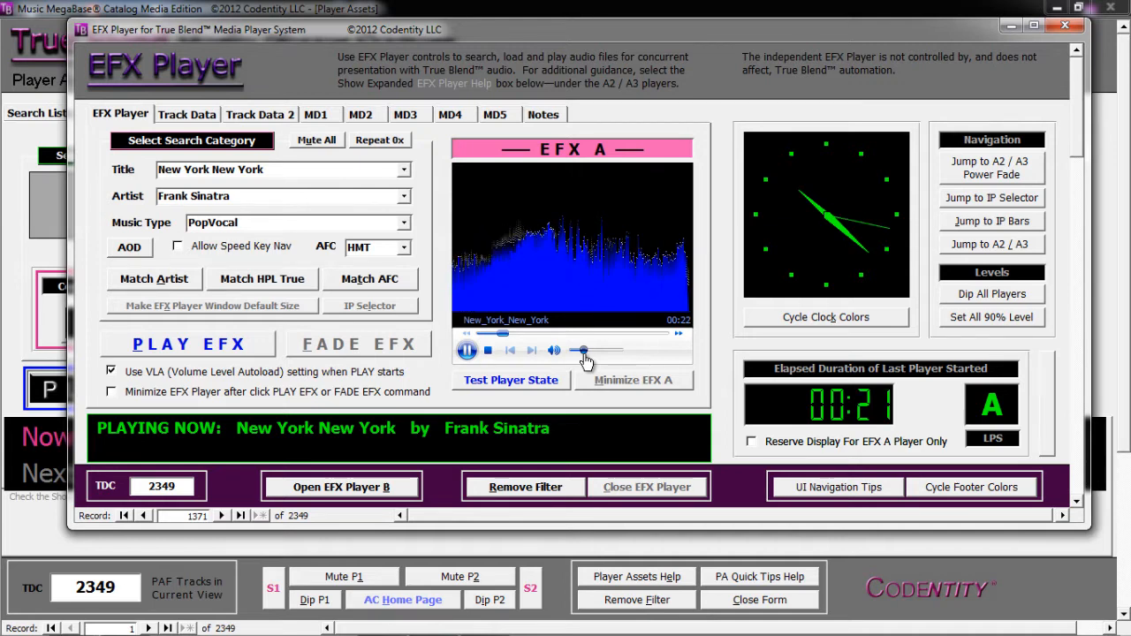
{"action": "mouse_move", "coordinate": [586, 360]}
{"action": "left_mouse_down"}
{"action": "mouse_move", "coordinate": [604, 360]}
{"action": "mouse_move", "coordinate": [583, 361]}
{"action": "left_mouse_up"}
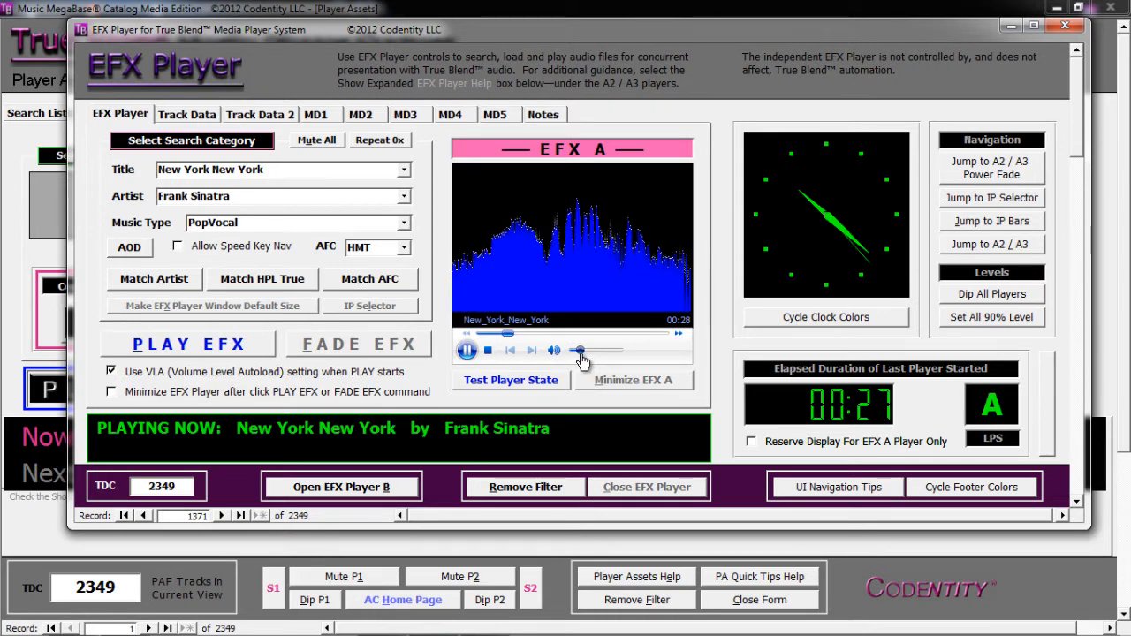
{"action": "left_click", "coordinate": [392, 308]}
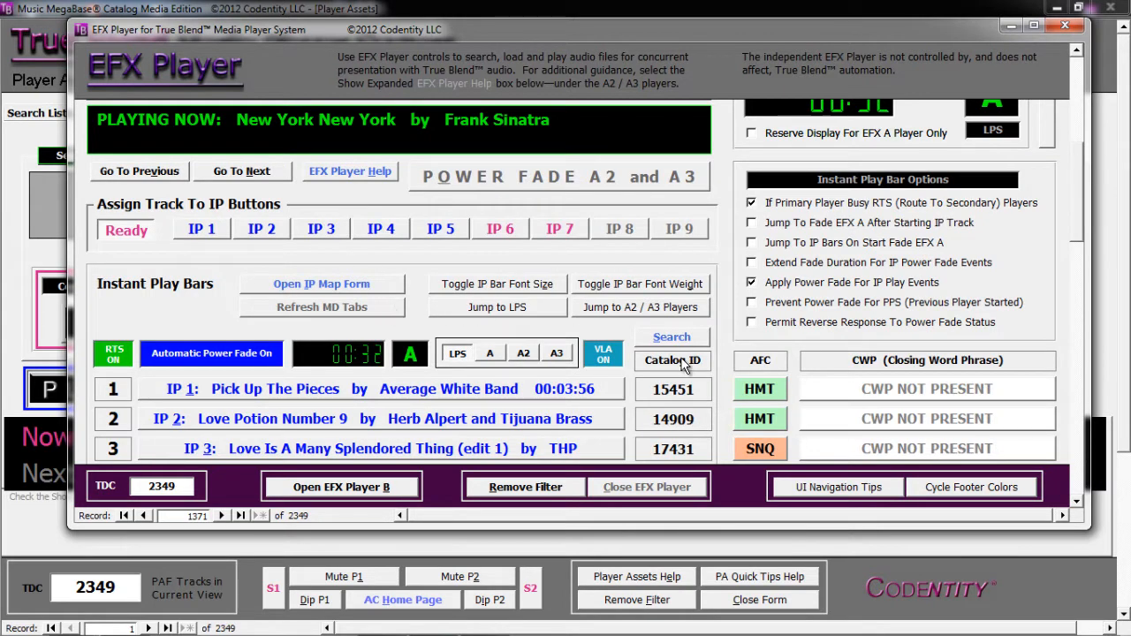
Save the current Instant Play bar assignments as a new IP Map named "Wedding DJ" and close the IP Map form.
{"action": "left_click", "coordinate": [377, 288]}
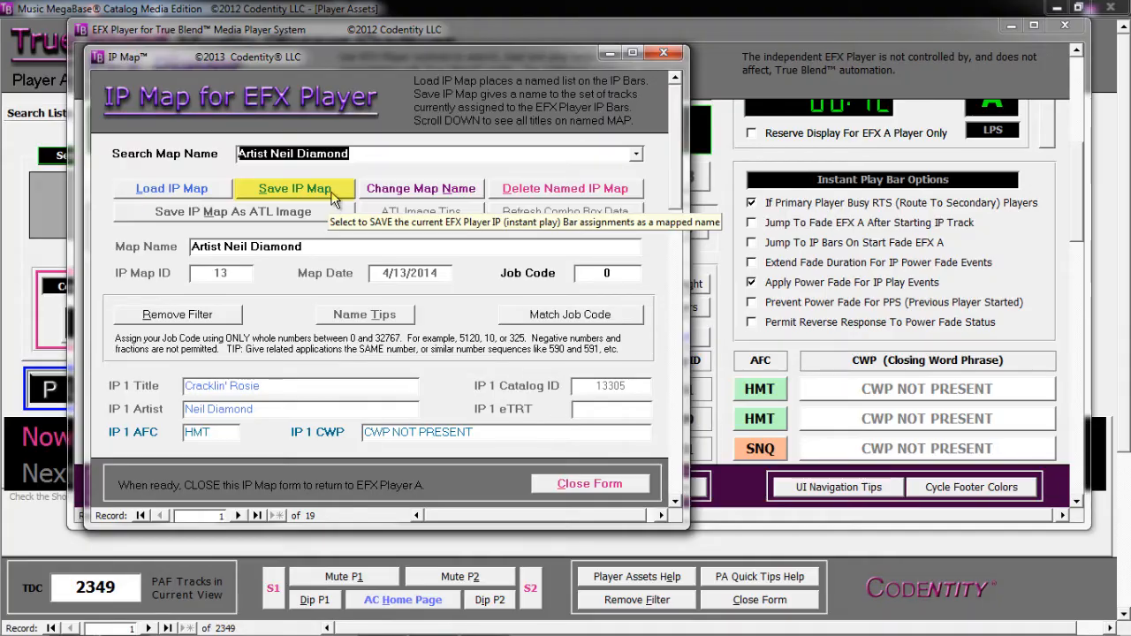
{"action": "left_click", "coordinate": [332, 201]}
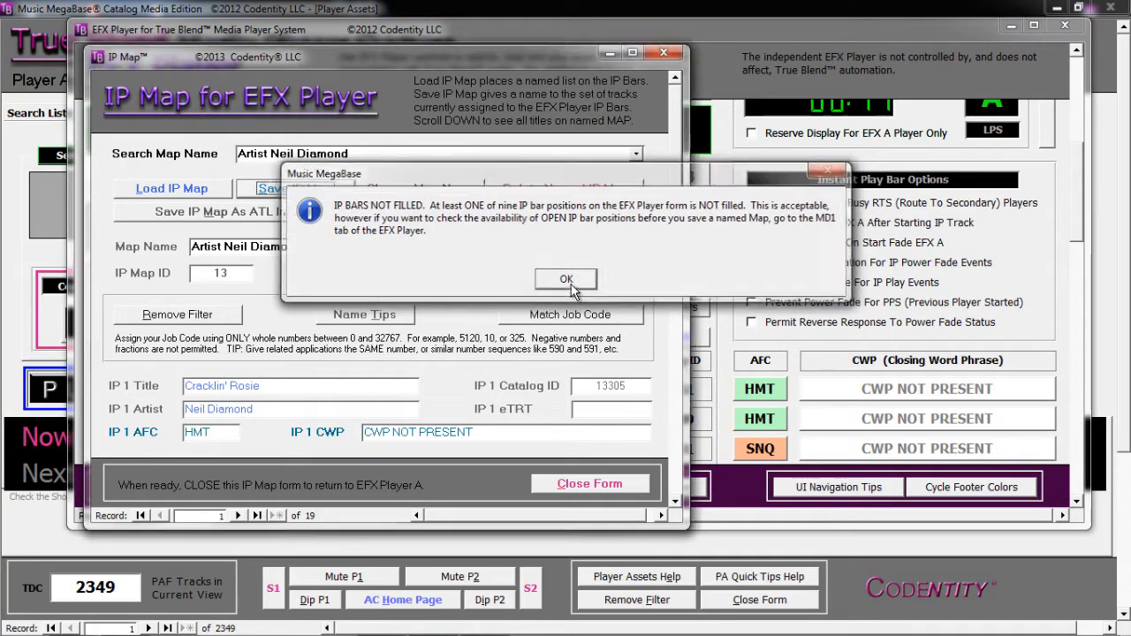
{"action": "left_click", "coordinate": [566, 278]}
{"action": "left_click", "coordinate": [639, 384]}
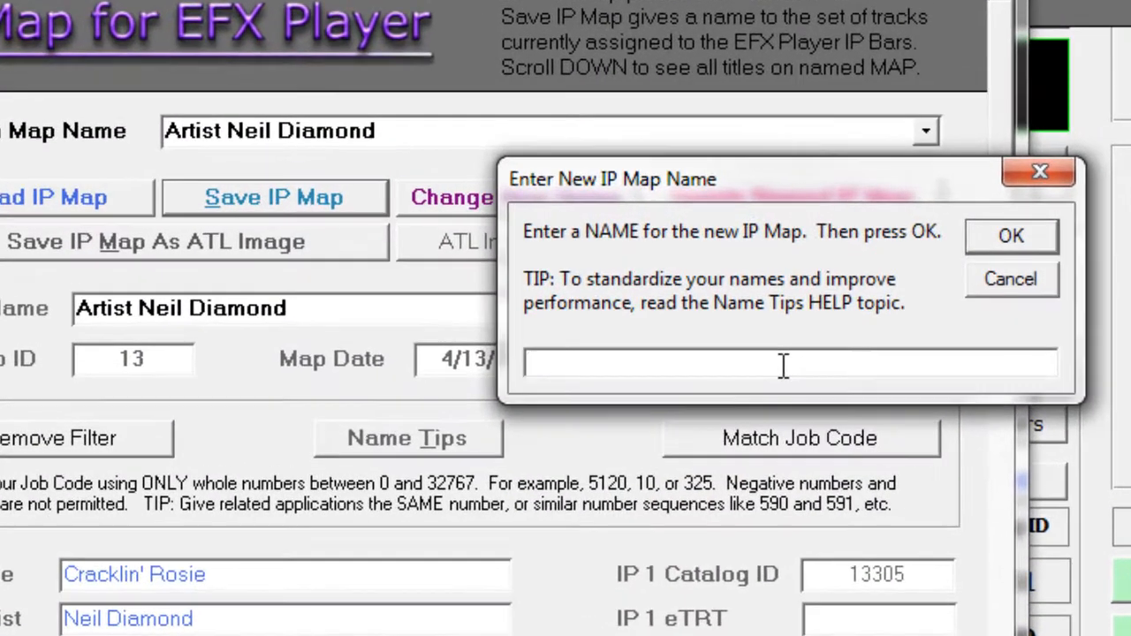
{"action": "left_click", "coordinate": [783, 364]}
{"action": "type", "text": "W"}
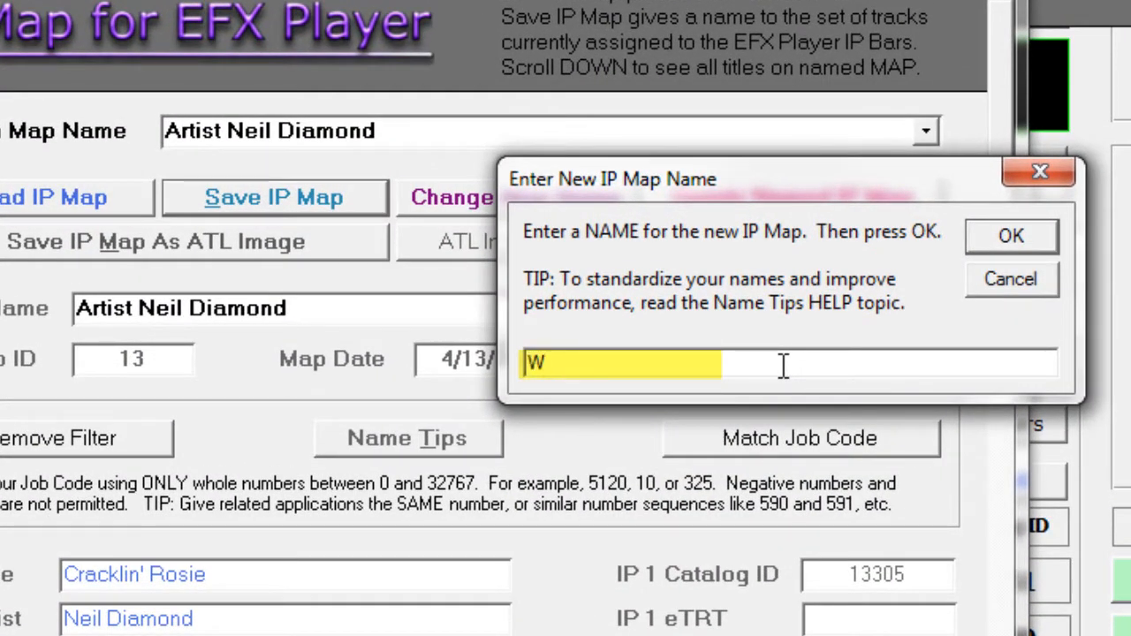
{"action": "type", "text": "edding DJ"}
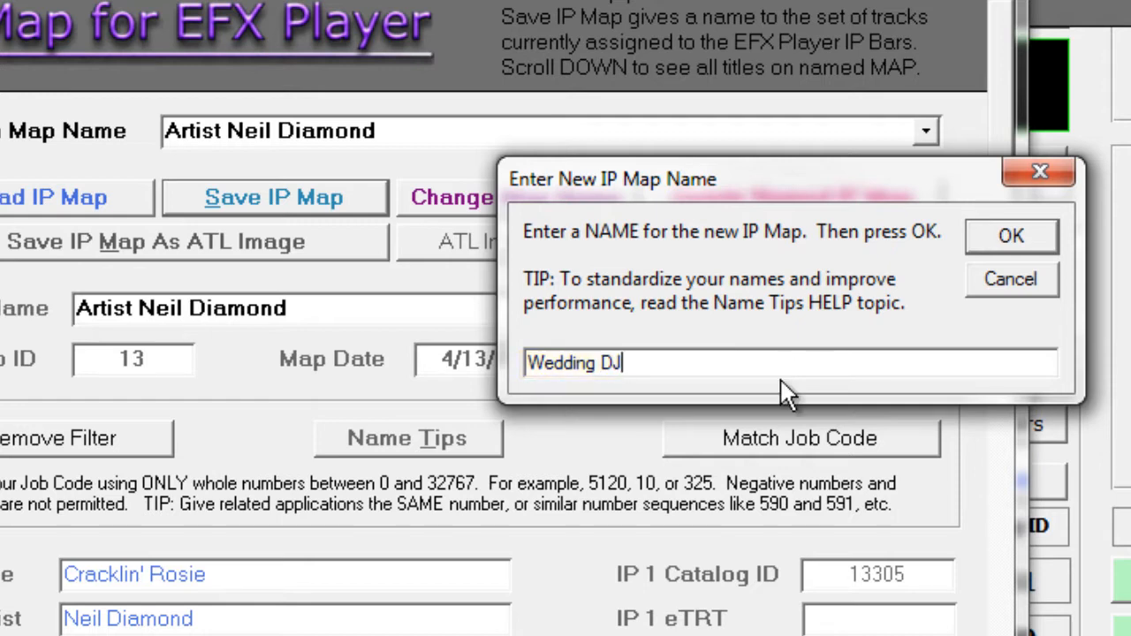
{"action": "left_click", "coordinate": [1019, 237]}
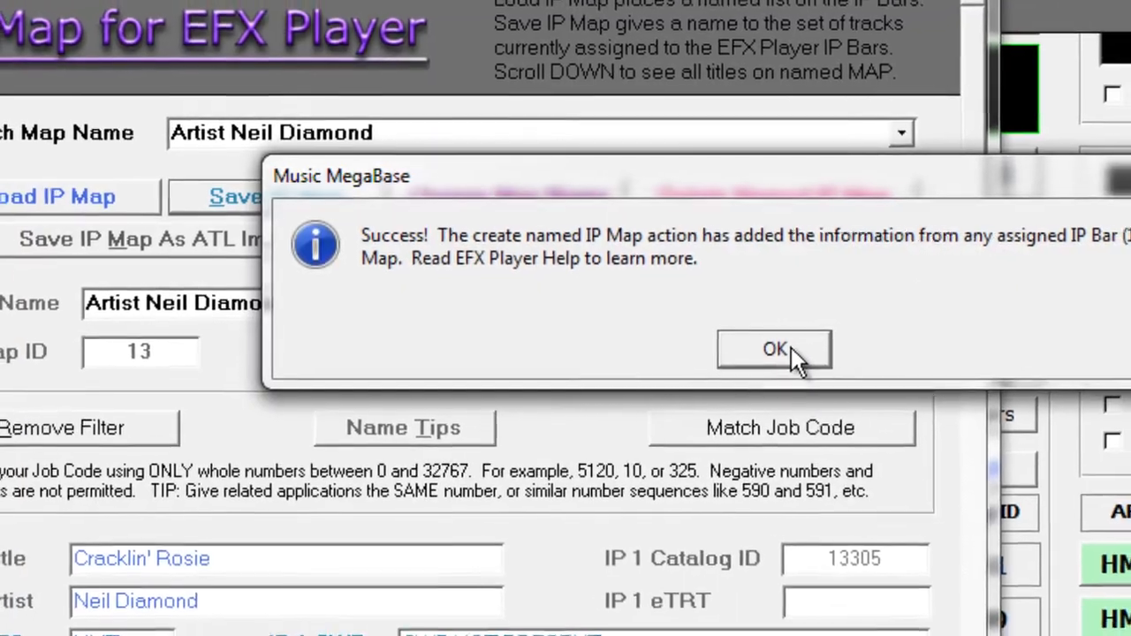
{"action": "left_click", "coordinate": [794, 357]}
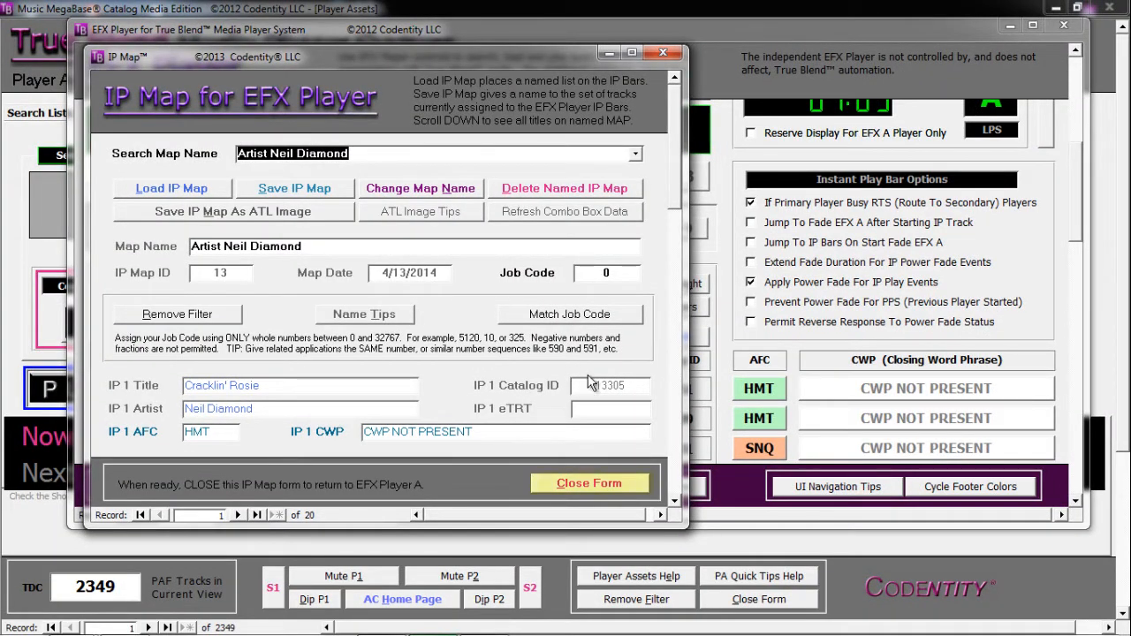
{"action": "left_click", "coordinate": [610, 484]}
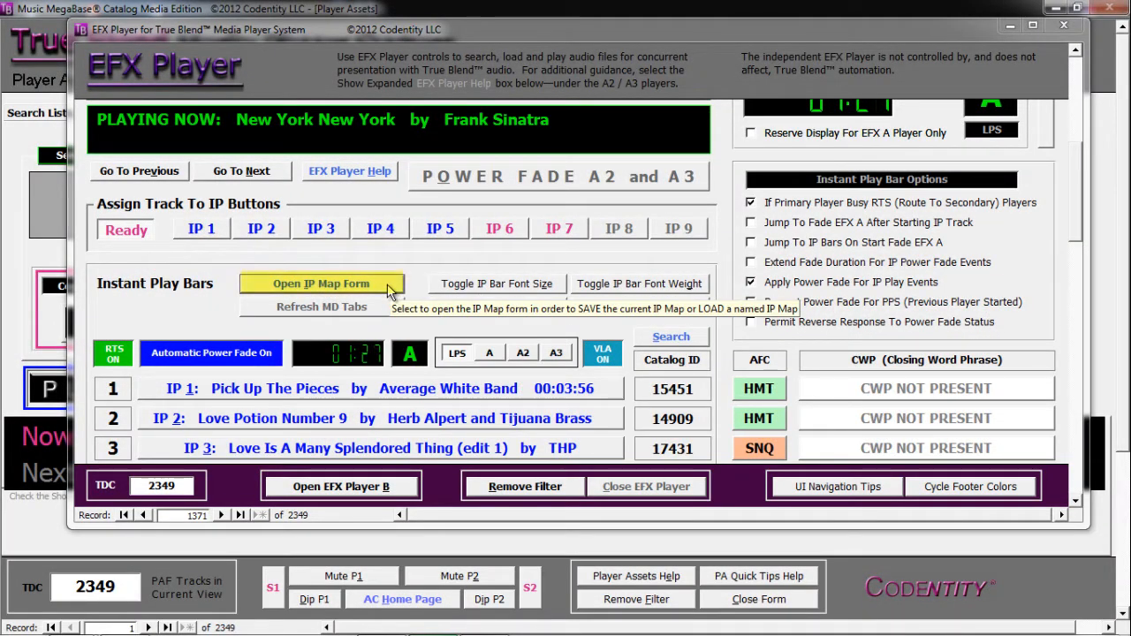
Load the saved IP Map "Charity Auction v1b" onto the Instant Play bars, overwriting all assigned tracks.
{"action": "left_click", "coordinate": [388, 290]}
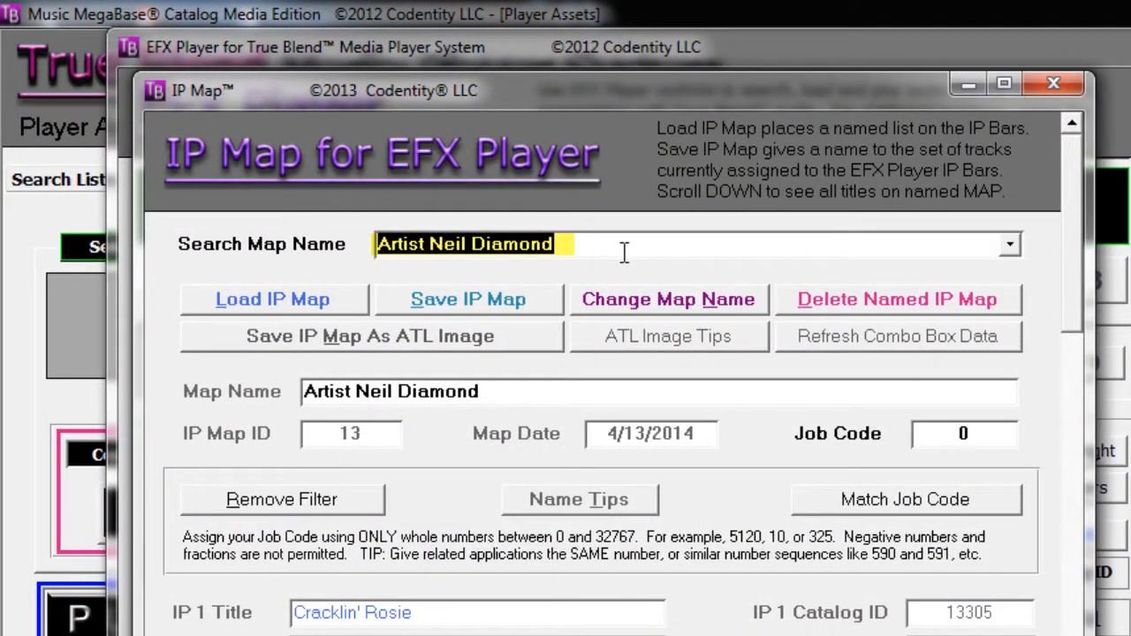
{"action": "type", "text": "c"}
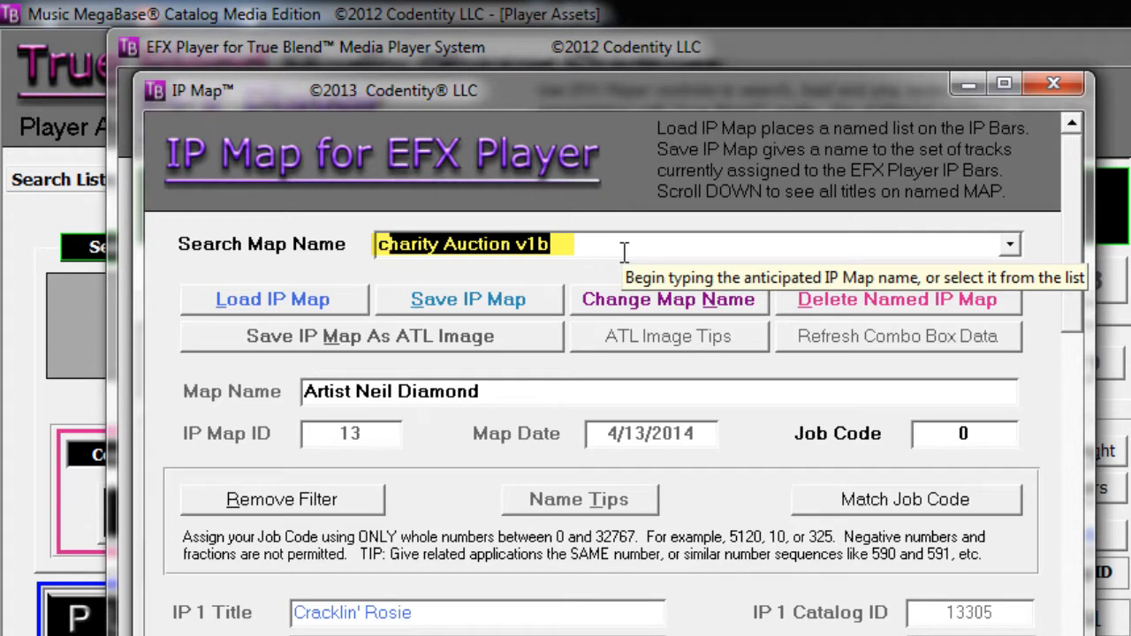
{"action": "type", "text": "h"}
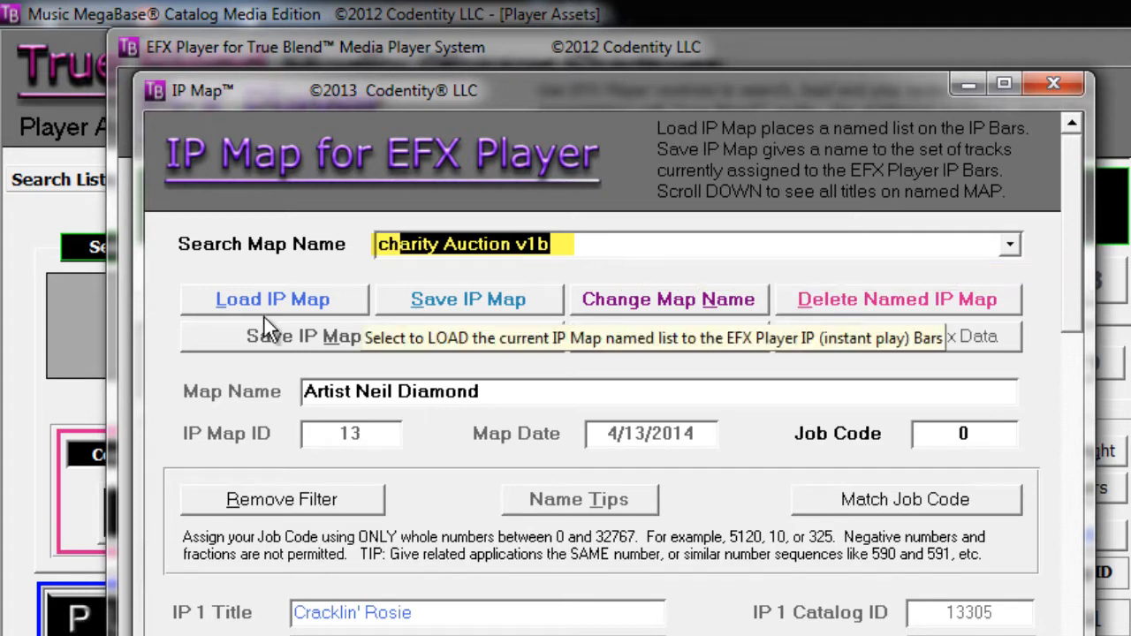
{"action": "left_click", "coordinate": [253, 297]}
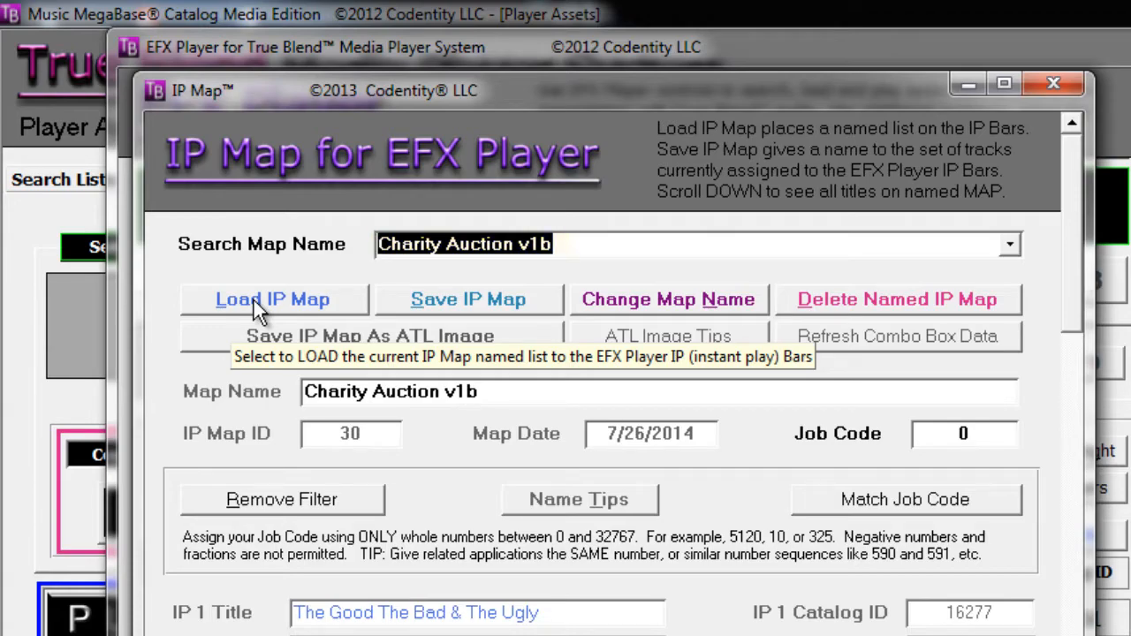
{"action": "left_click", "coordinate": [320, 298]}
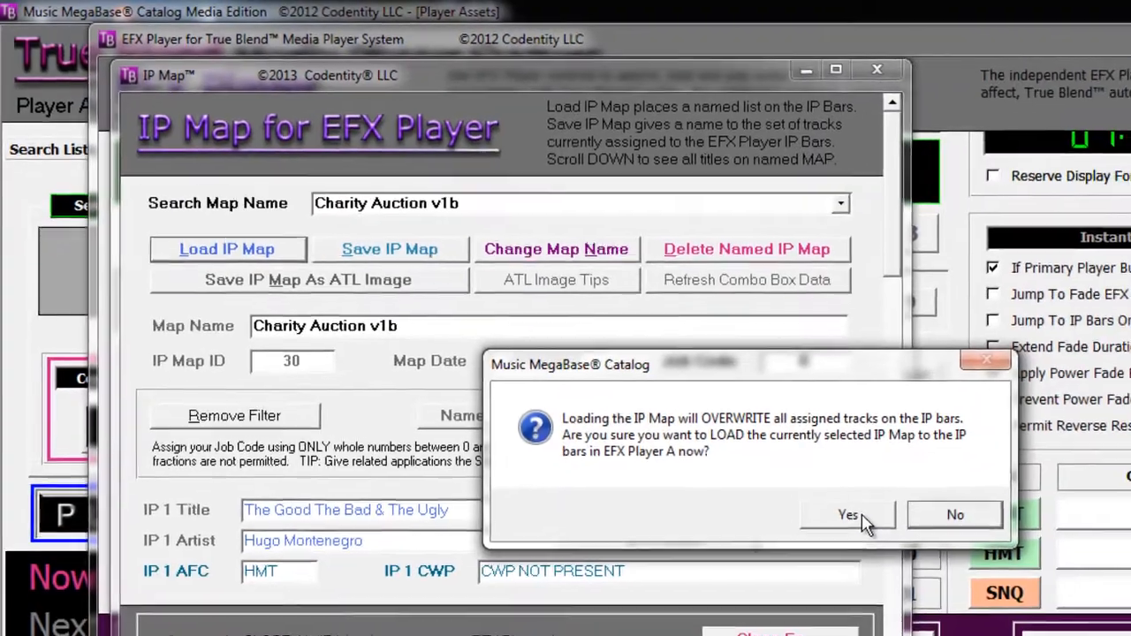
{"action": "left_click", "coordinate": [858, 517]}
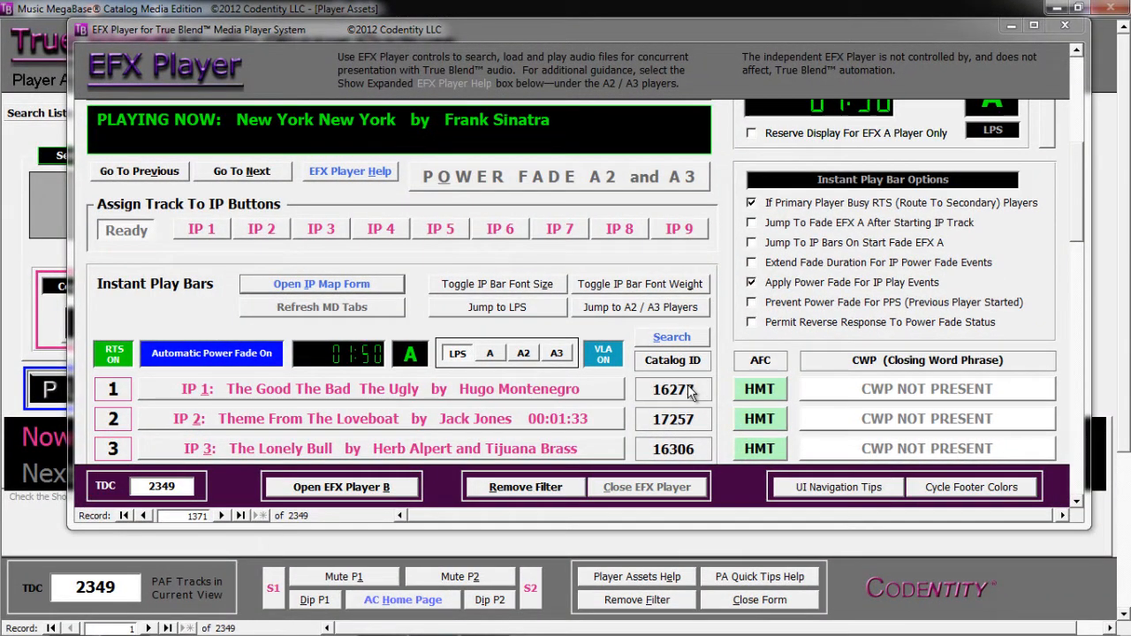
Start "The Good The Bad & The Ugly" from Instant Play bar IP 1 and dip the level of all players.
{"action": "scroll", "coordinate": [691, 393], "scroll_direction": "down", "scroll_amount": 3}
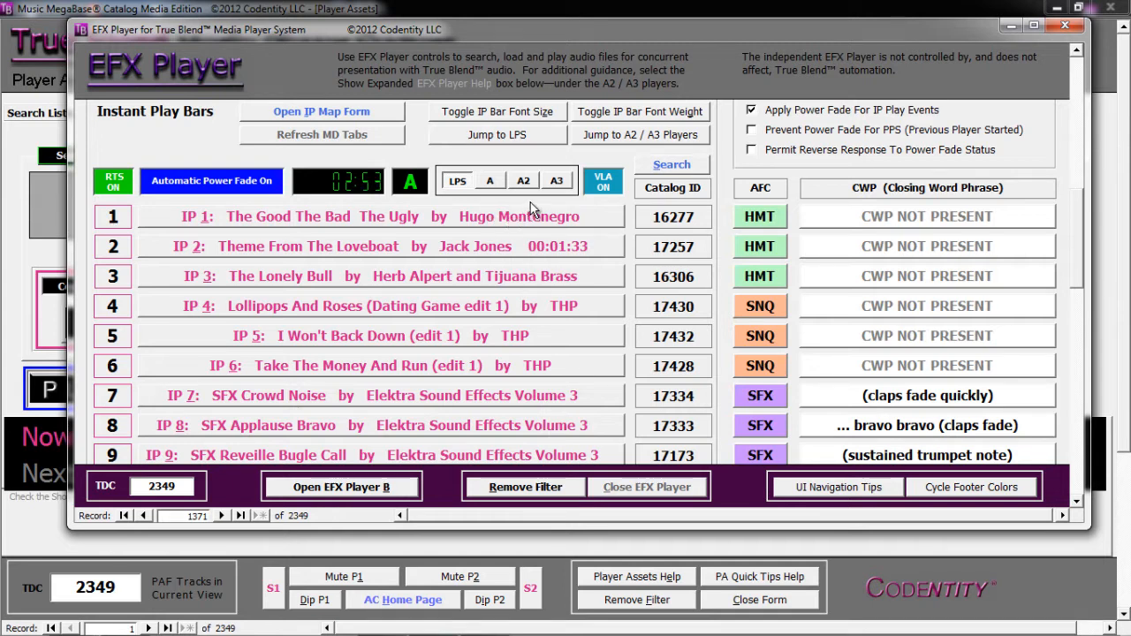
{"action": "left_click", "coordinate": [578, 221]}
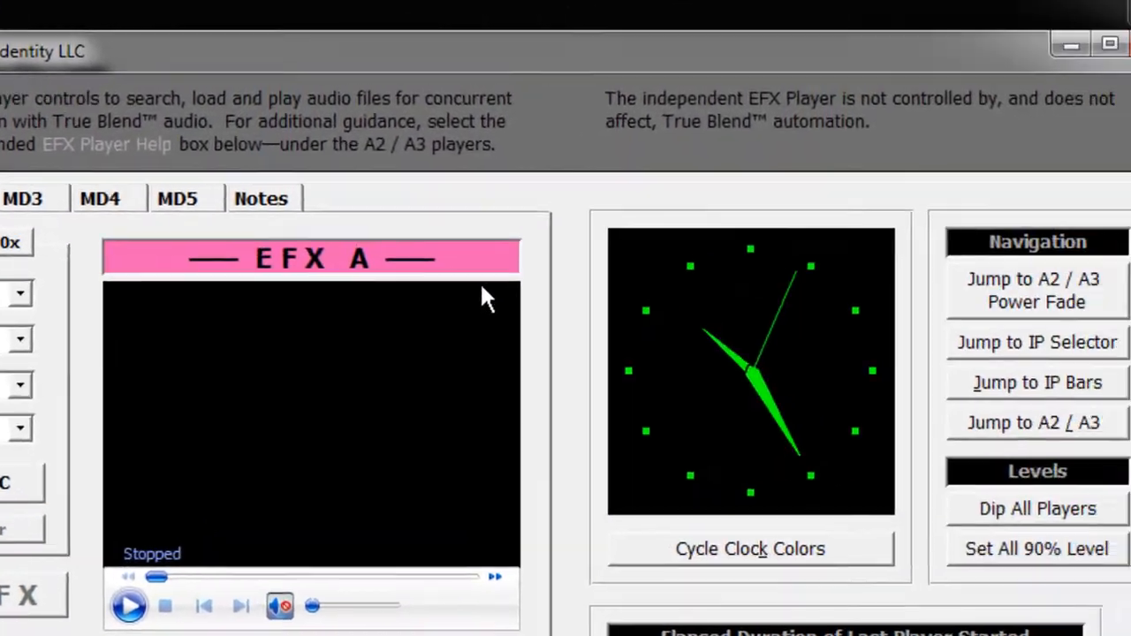
{"action": "left_click", "coordinate": [1038, 508]}
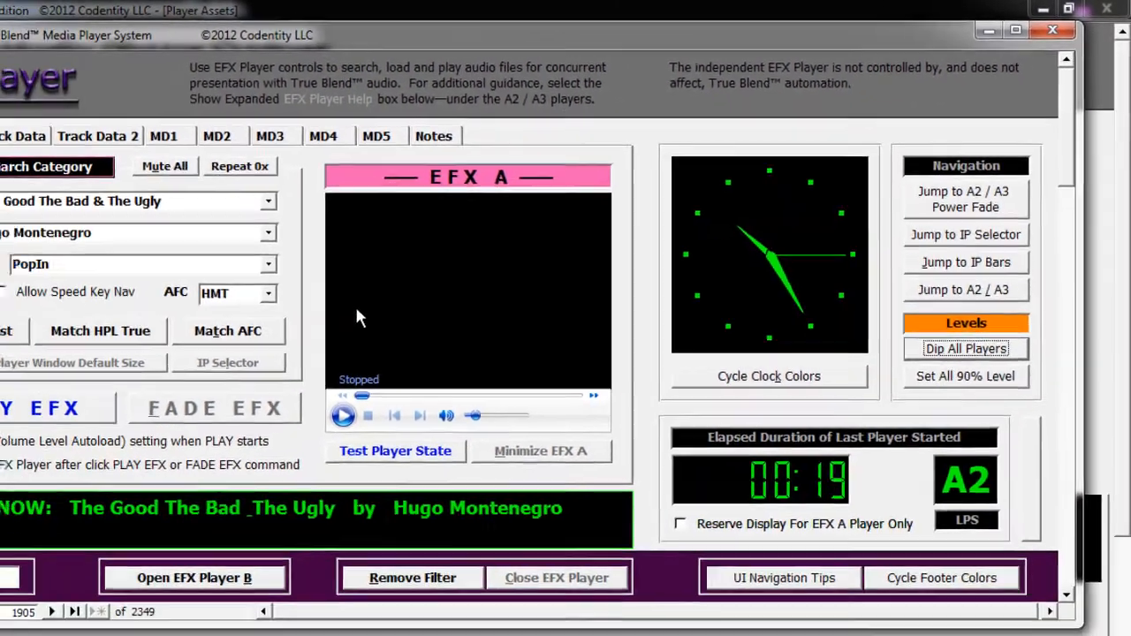
Start "SFX Crowd Noise" from Instant Play bar IP 7 and lower the EFX A player's volume to about 40 percent.
{"action": "scroll", "coordinate": [419, 309], "scroll_direction": "down", "scroll_amount": 3}
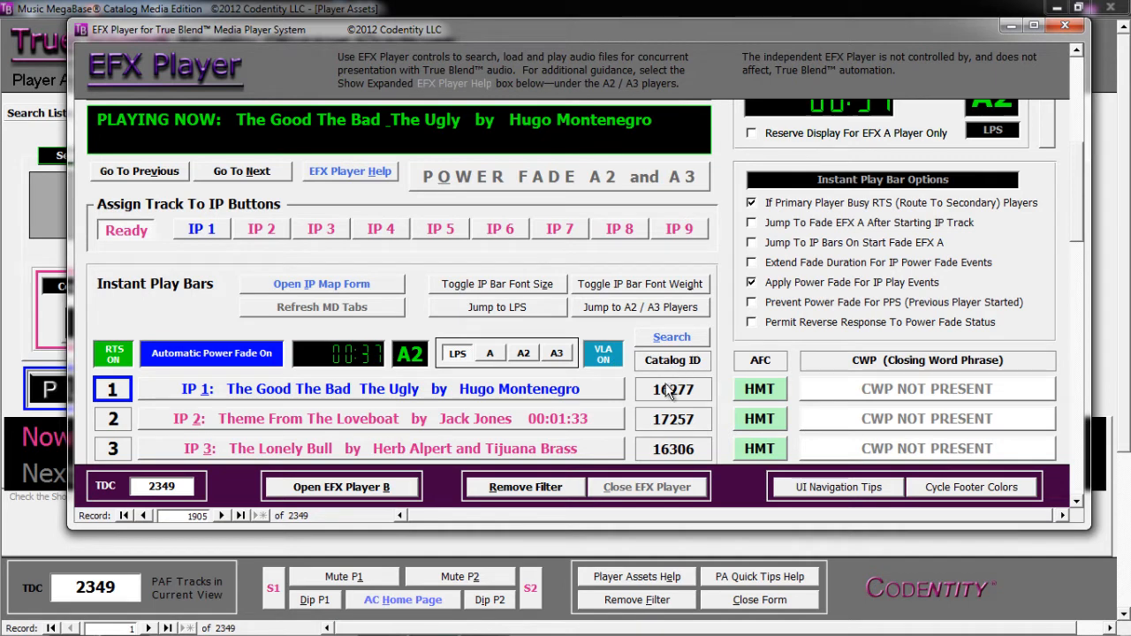
{"action": "scroll", "coordinate": [670, 394], "scroll_direction": "down", "scroll_amount": 3}
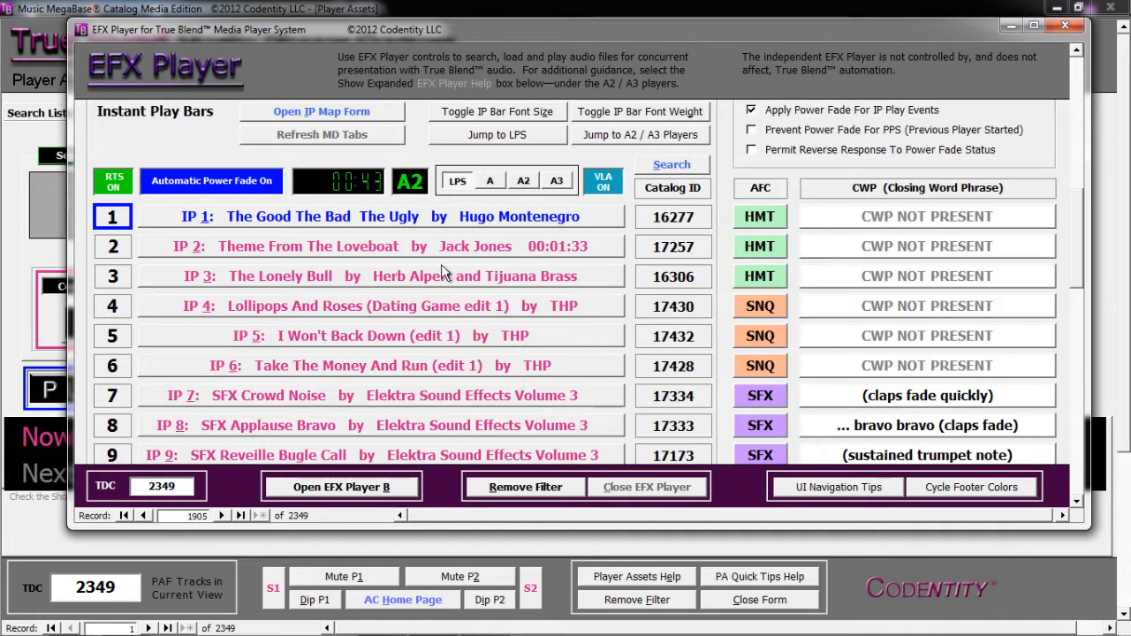
{"action": "left_click", "coordinate": [387, 393]}
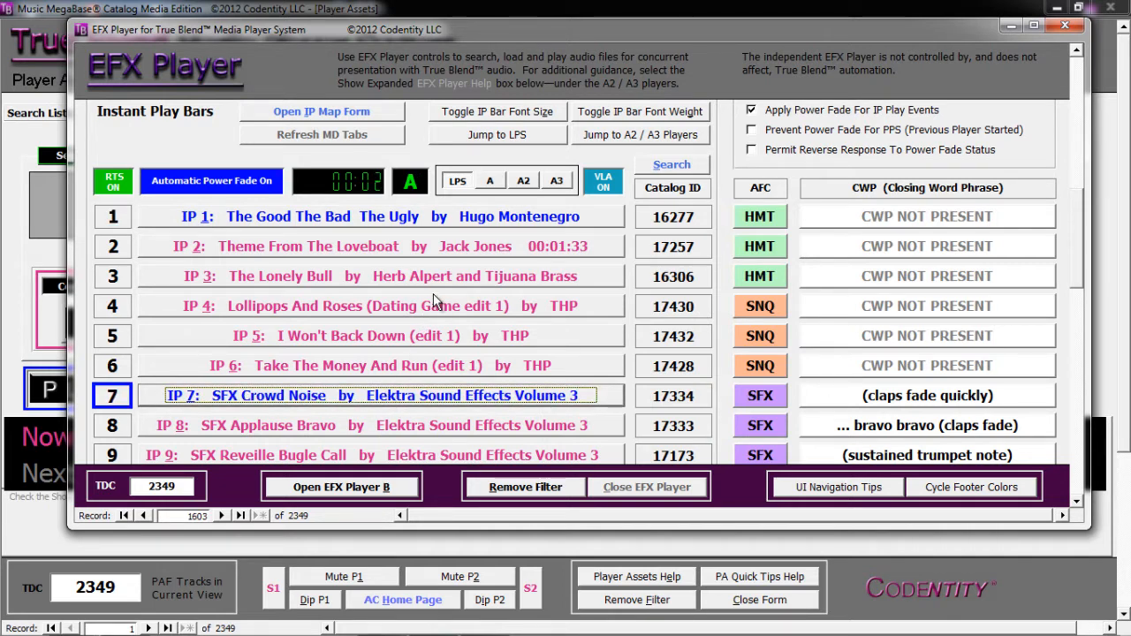
{"action": "left_click", "coordinate": [519, 137]}
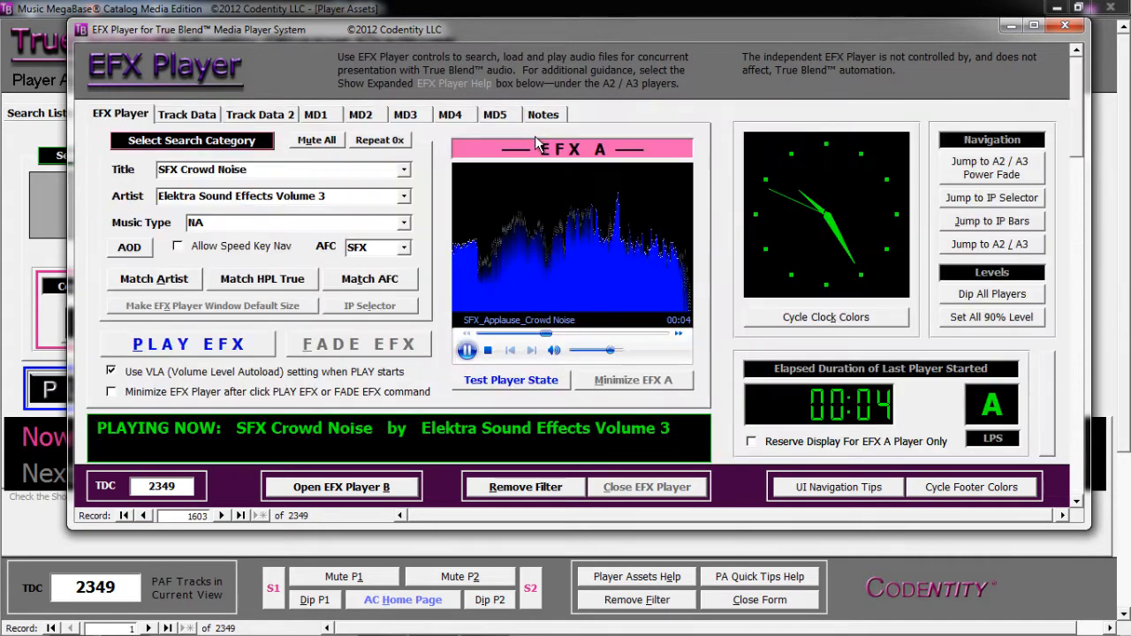
{"action": "left_click_drag", "start_coordinate": [609, 351], "coordinate": [593, 361]}
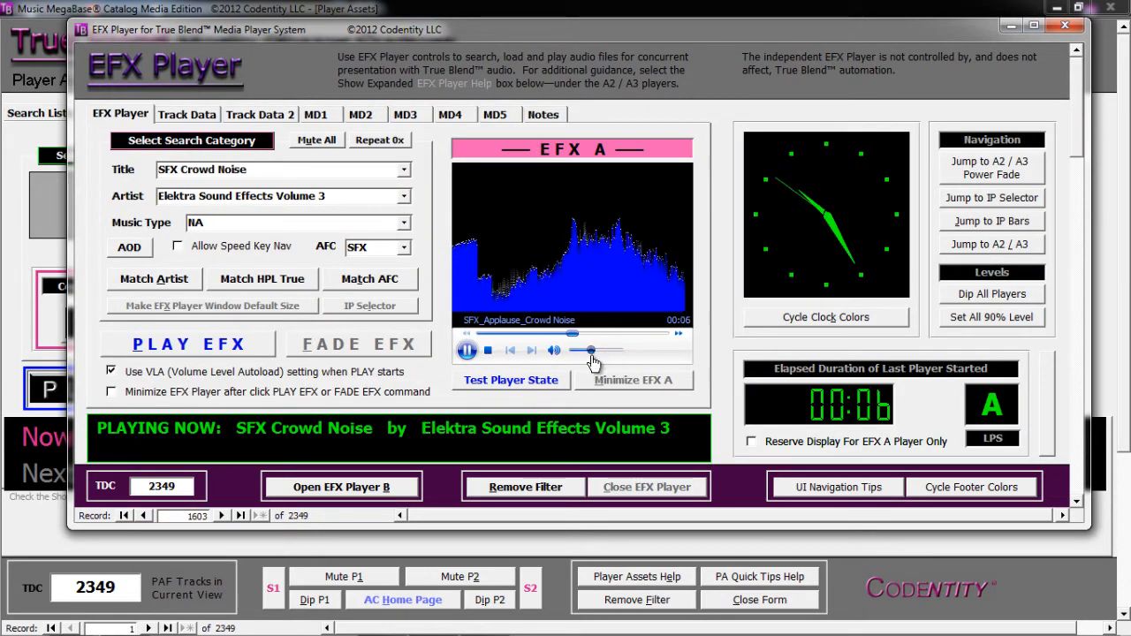
Start "Theme From The Loveboat" from Instant Play bar IP 2 and lower the EFX A player's volume to about a quarter.
{"action": "scroll", "coordinate": [406, 344], "scroll_direction": "down", "scroll_amount": 3}
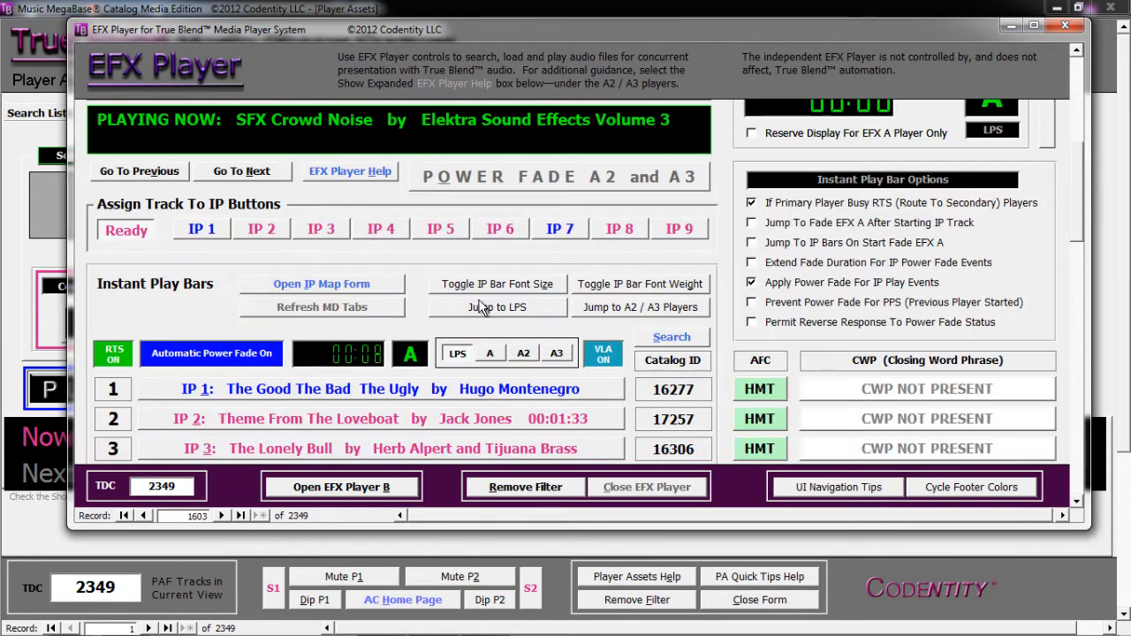
{"action": "scroll", "coordinate": [682, 388], "scroll_direction": "down", "scroll_amount": 2}
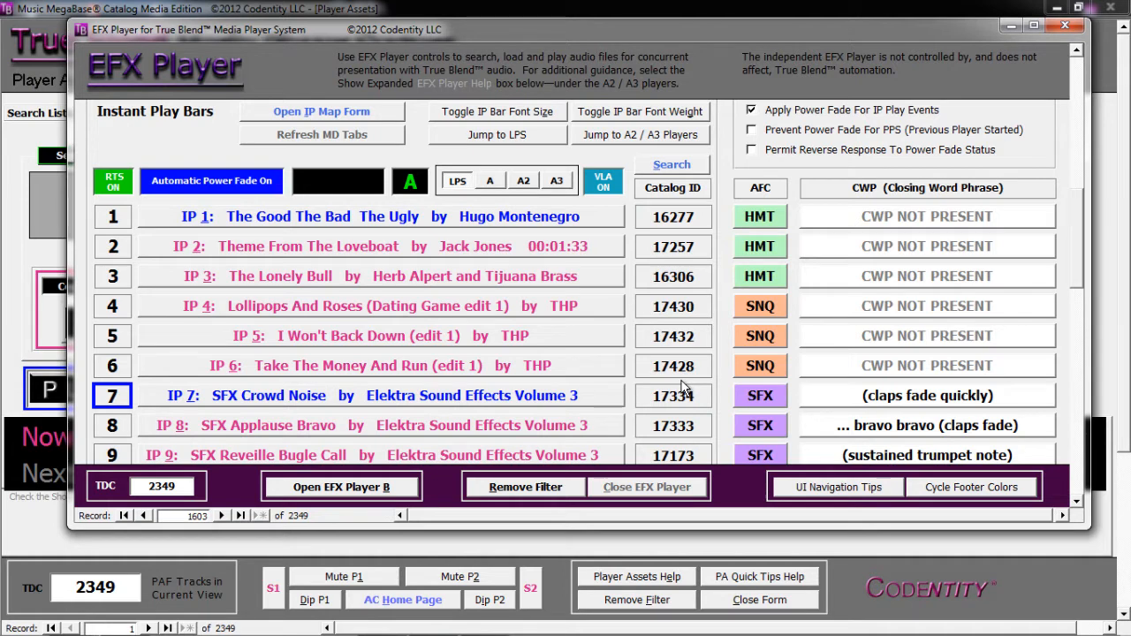
{"action": "left_click", "coordinate": [559, 255]}
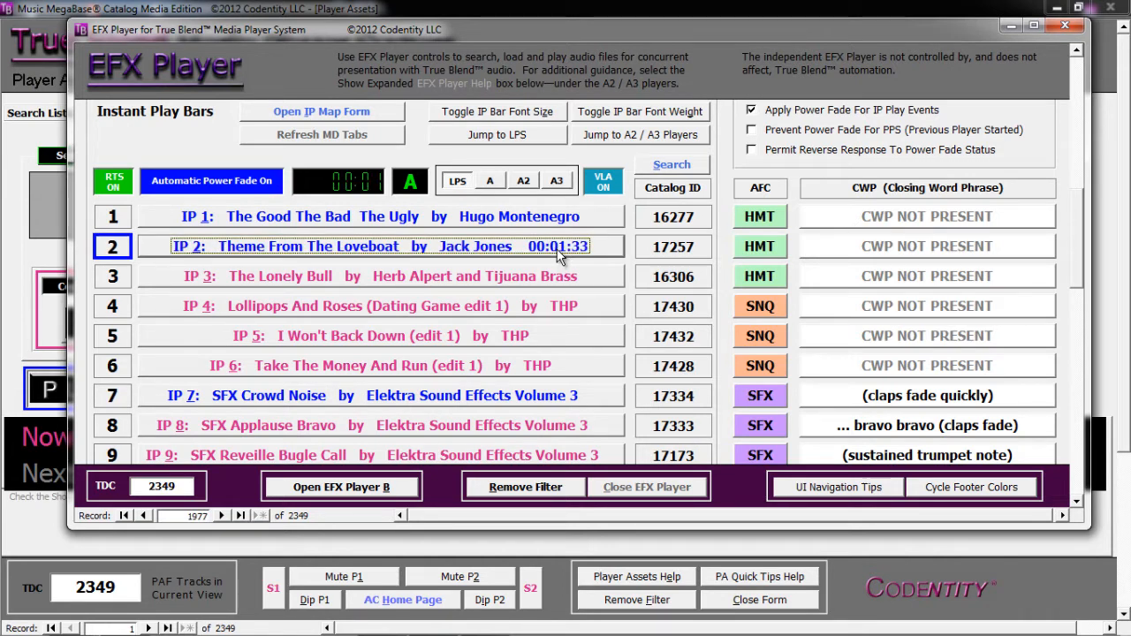
{"action": "left_click", "coordinate": [530, 143]}
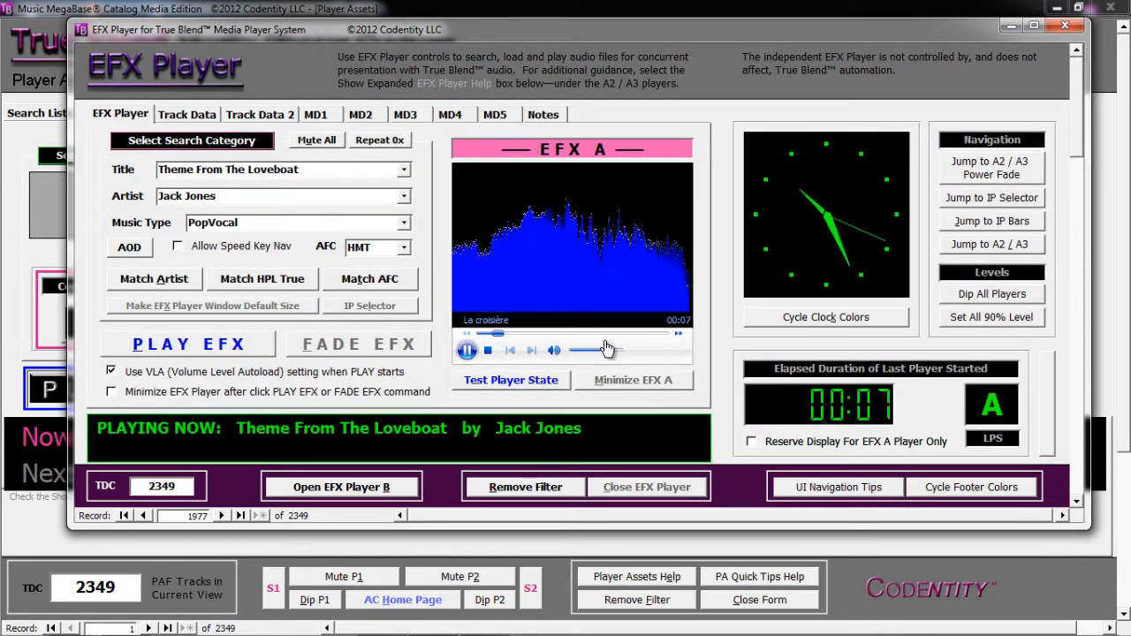
{"action": "left_click_drag", "start_coordinate": [605, 352], "coordinate": [584, 352]}
{"action": "scroll", "coordinate": [389, 304], "scroll_direction": "down", "scroll_amount": 3}
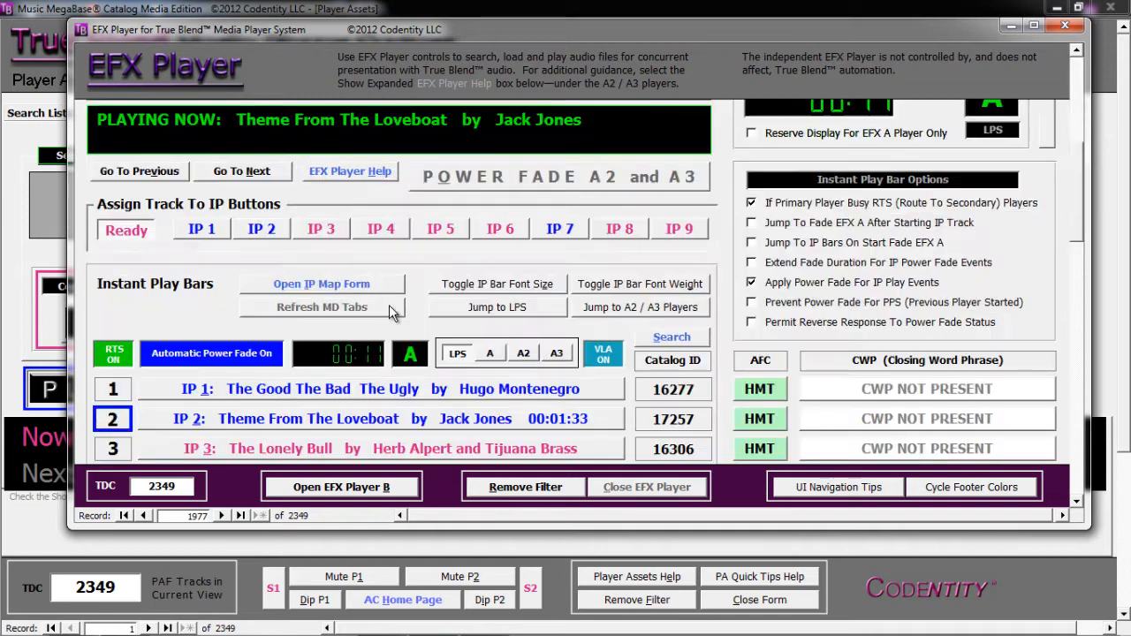
Start "I Won't Back Down (edit 1)" from Instant Play bar IP 5 and jump to the EFX Player's track search section.
{"action": "scroll", "coordinate": [669, 402], "scroll_direction": "down", "scroll_amount": 2}
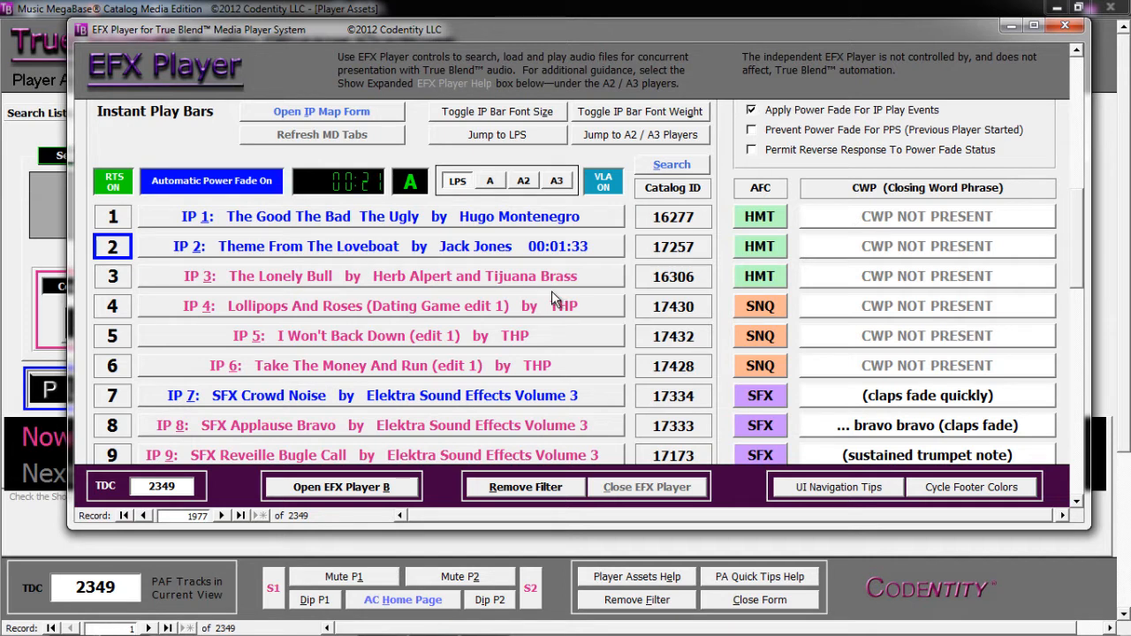
{"action": "left_click", "coordinate": [513, 343]}
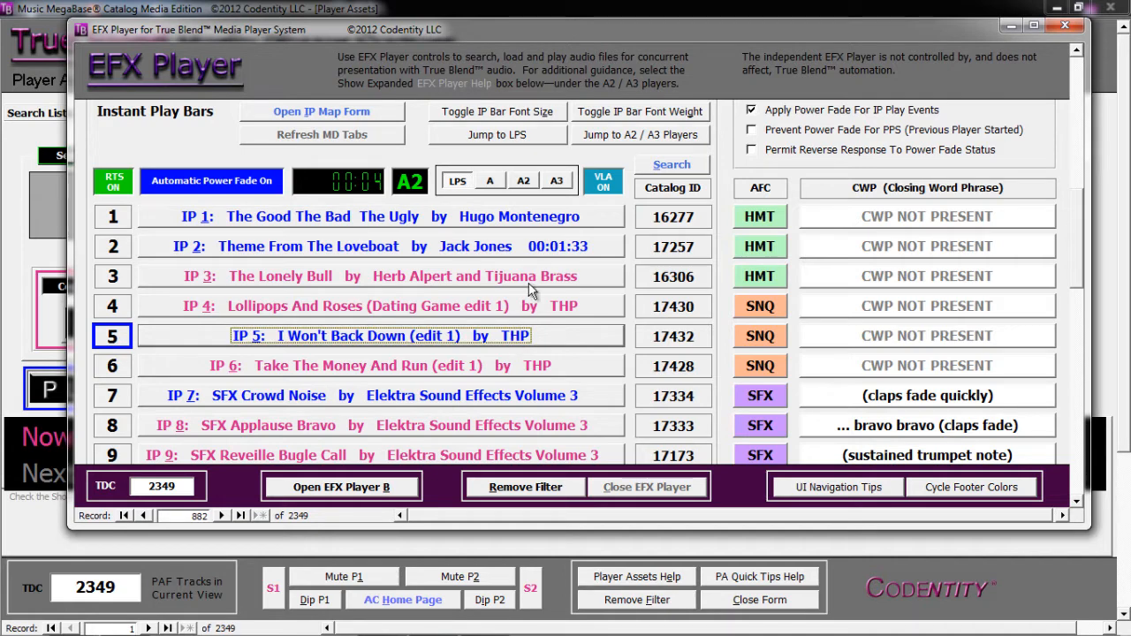
{"action": "left_click", "coordinate": [696, 164]}
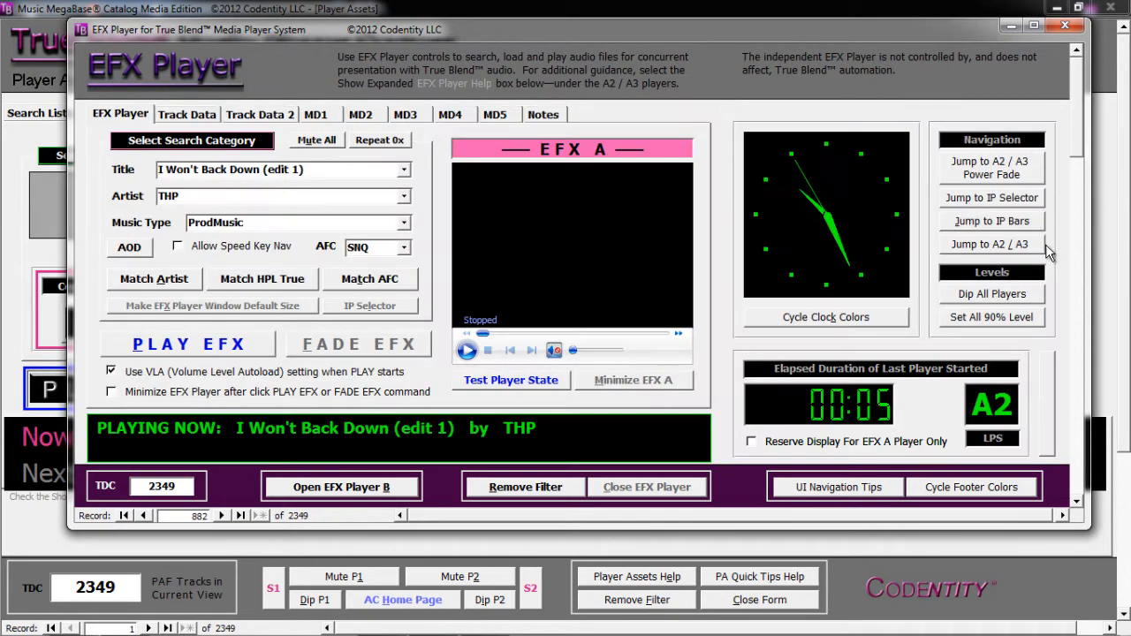
Start "The Lonely Bull" from Instant Play bar IP 3 and lower the EFX A player's volume to about 20 percent.
{"action": "left_click", "coordinate": [403, 305]}
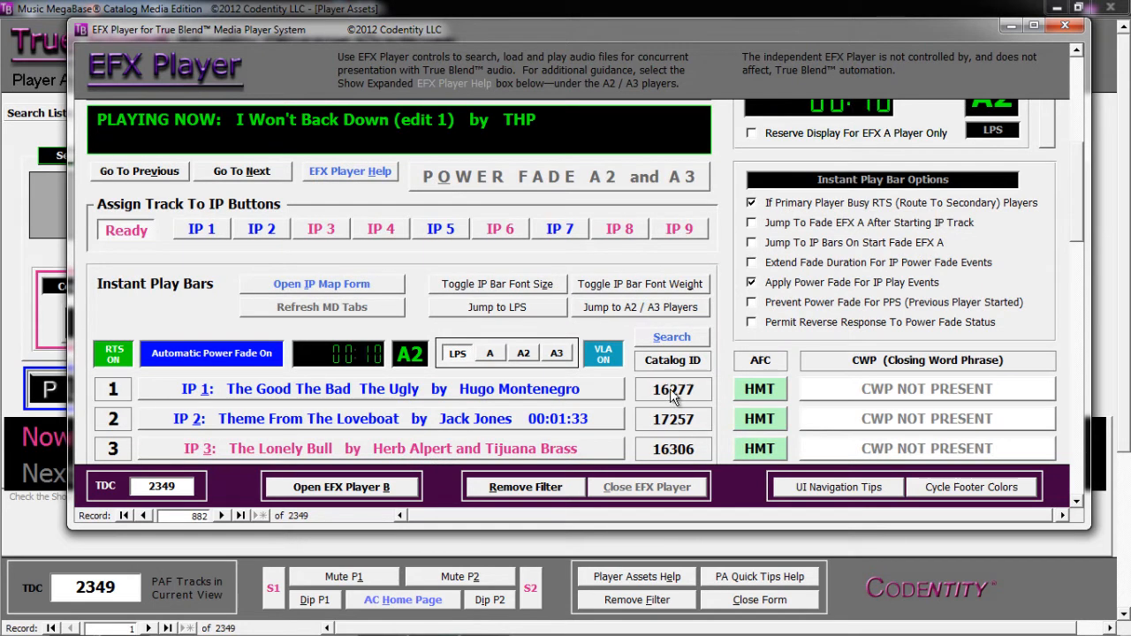
{"action": "scroll", "coordinate": [680, 392], "scroll_direction": "down", "scroll_amount": 3}
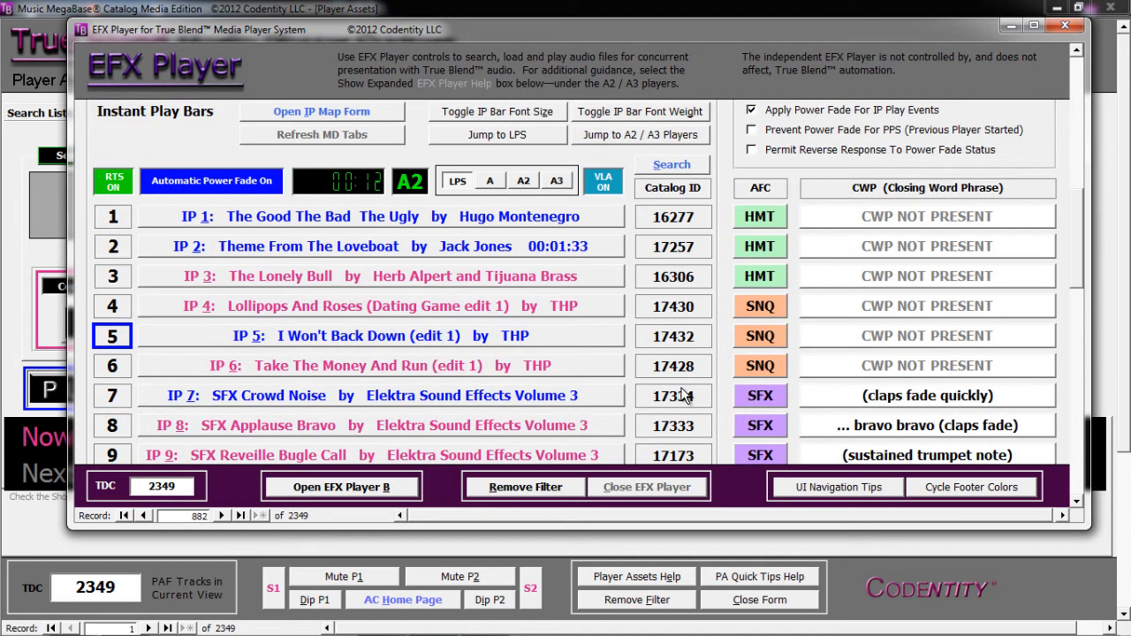
{"action": "left_click", "coordinate": [456, 281]}
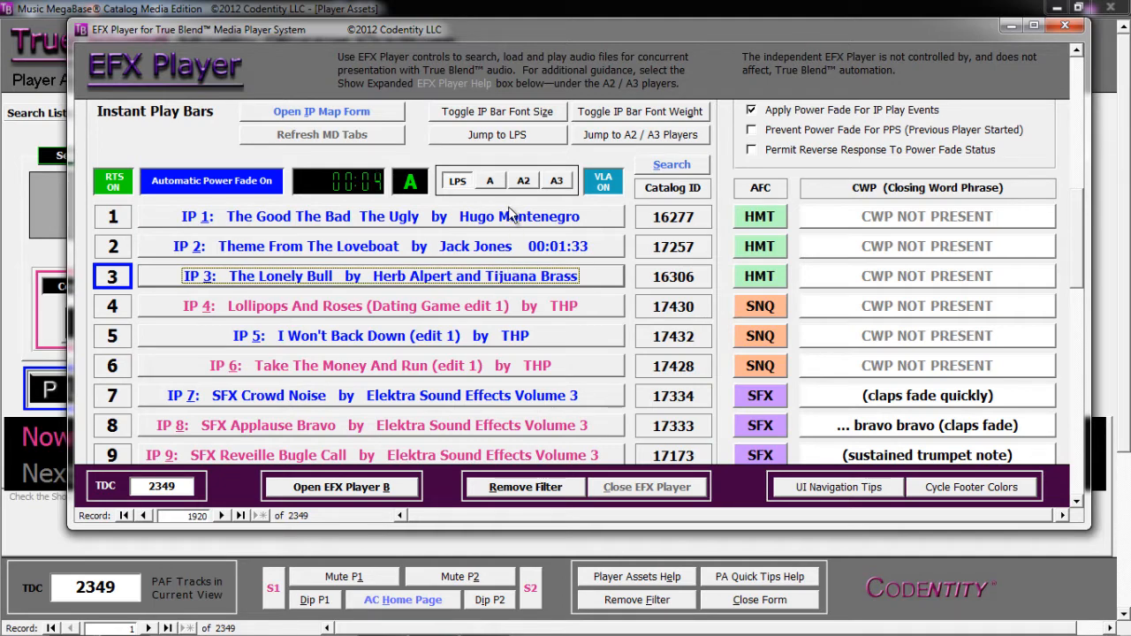
{"action": "left_click", "coordinate": [535, 139]}
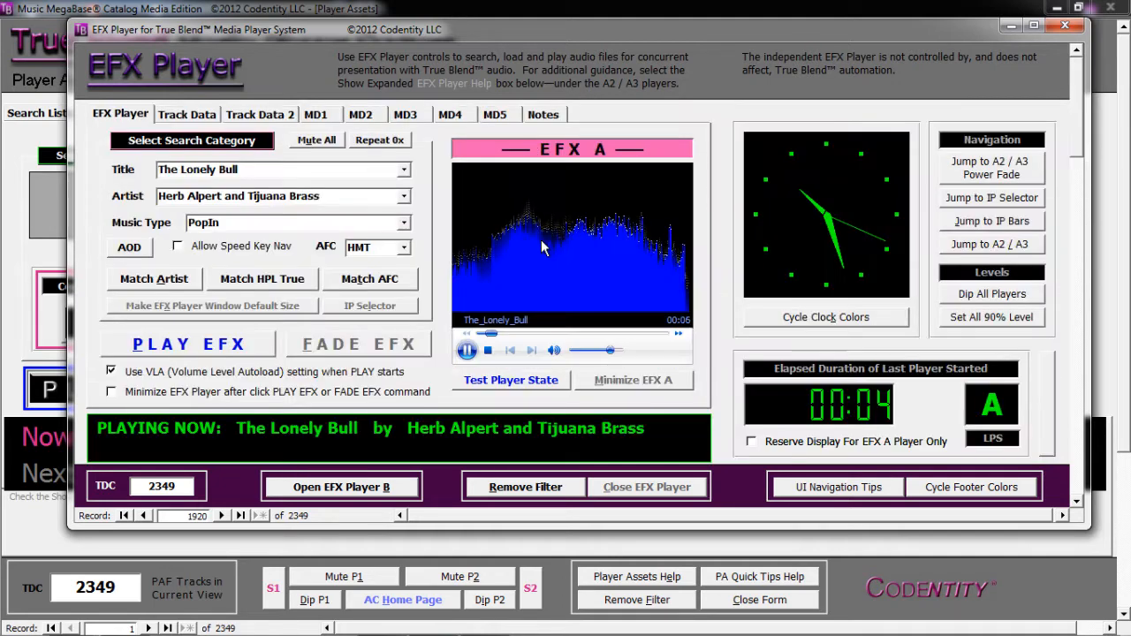
{"action": "left_click_drag", "start_coordinate": [610, 351], "coordinate": [583, 351]}
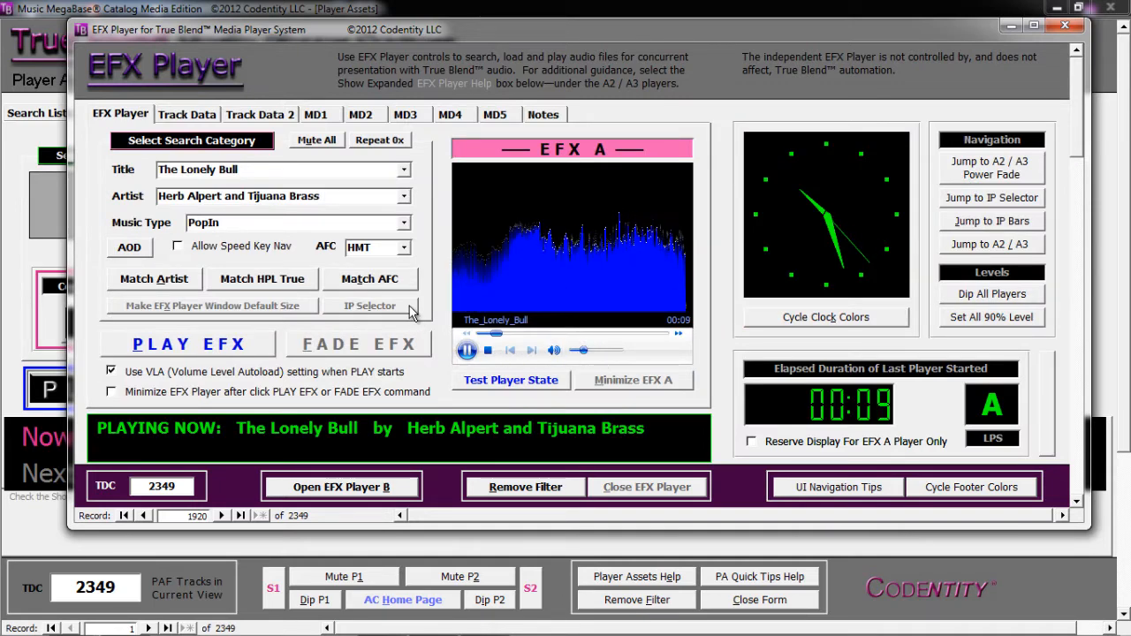
Start "Lollipops And Roses (Dating Game edit 1)" from Instant Play bar IP 4 and lower the EFX A2 player's volume to about 20 percent.
{"action": "scroll", "coordinate": [477, 309], "scroll_direction": "down", "scroll_amount": 3}
{"action": "scroll", "coordinate": [695, 416], "scroll_direction": "down", "scroll_amount": 3}
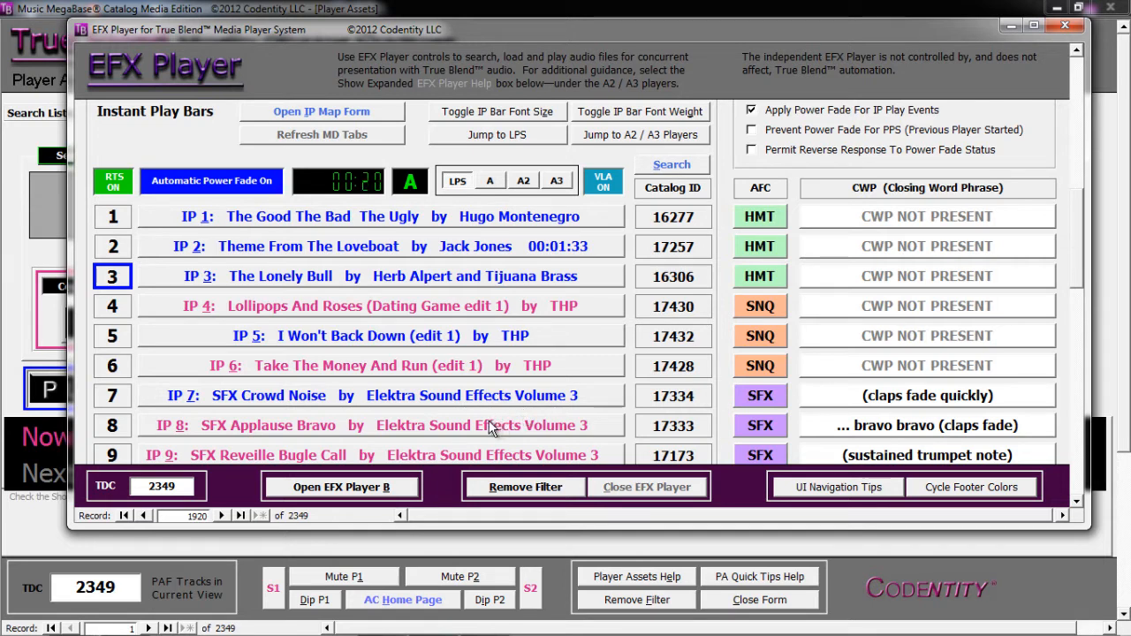
{"action": "left_click", "coordinate": [535, 311]}
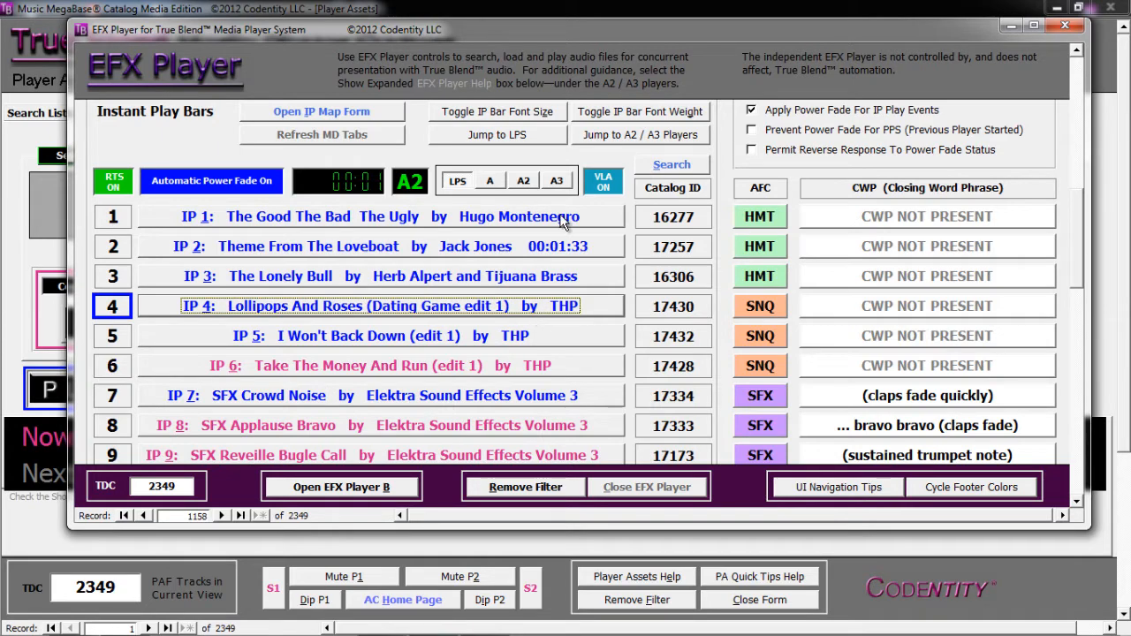
{"action": "left_click", "coordinate": [537, 135]}
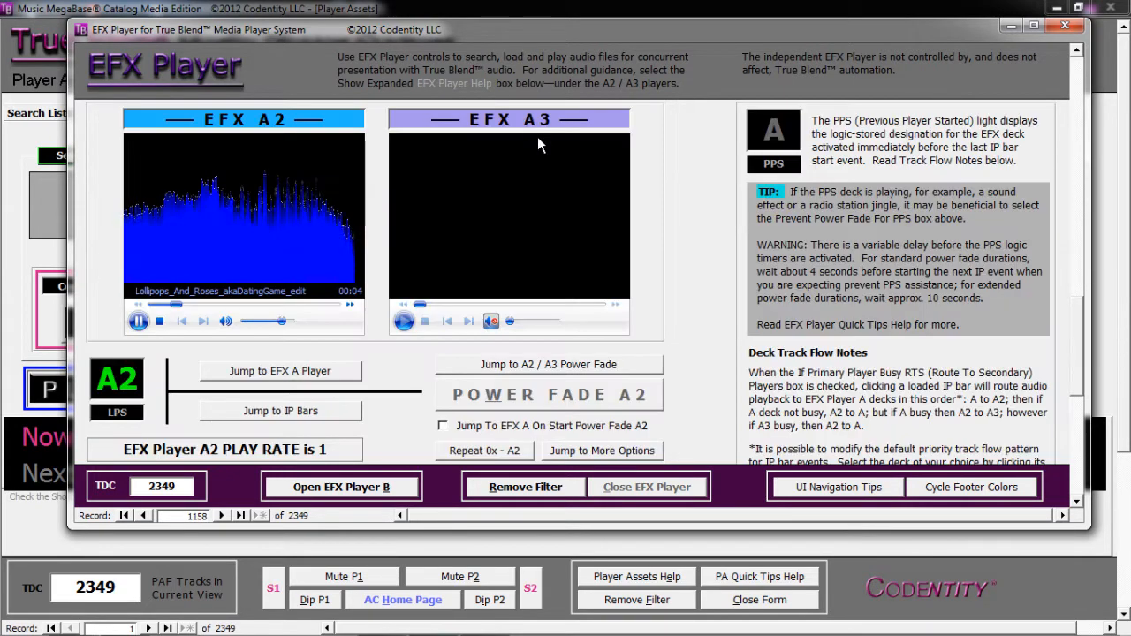
{"action": "left_click", "coordinate": [287, 321]}
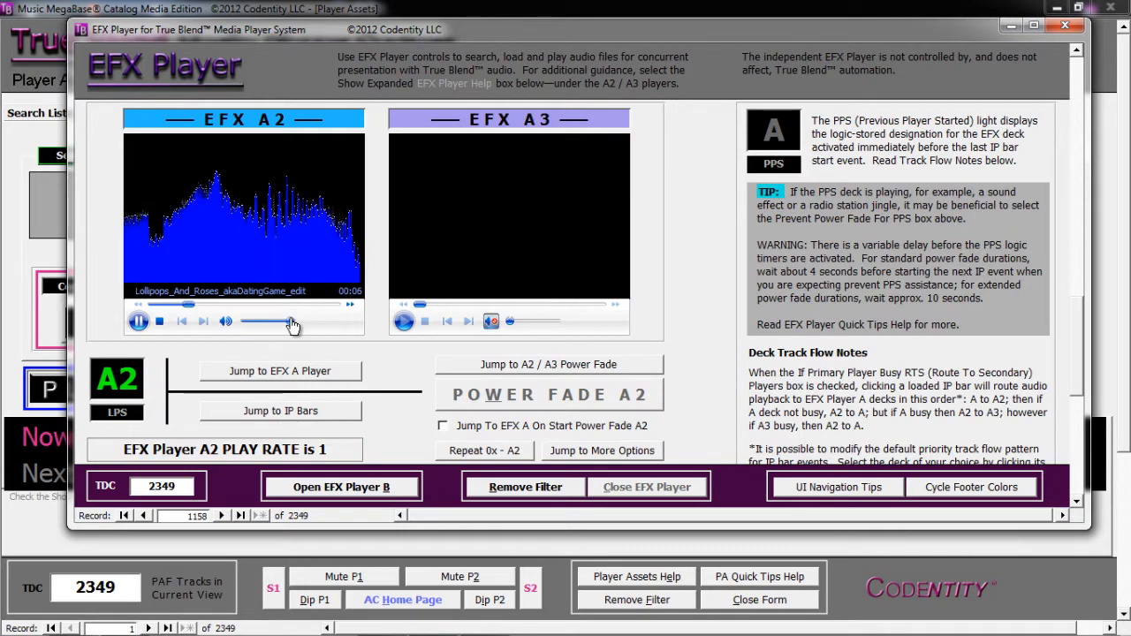
{"action": "left_click_drag", "start_coordinate": [286, 322], "coordinate": [254, 323]}
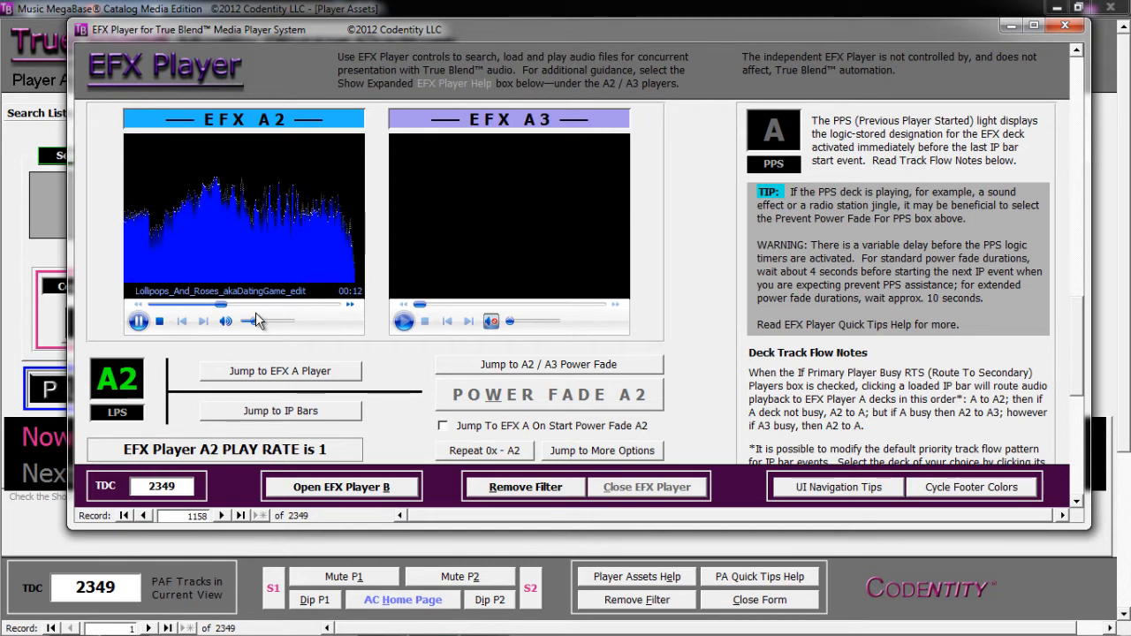
Load the saved IP Map "KGBY Test 1" onto the Instant Play bars, overwriting the assigned tracks.
{"action": "left_click", "coordinate": [280, 411]}
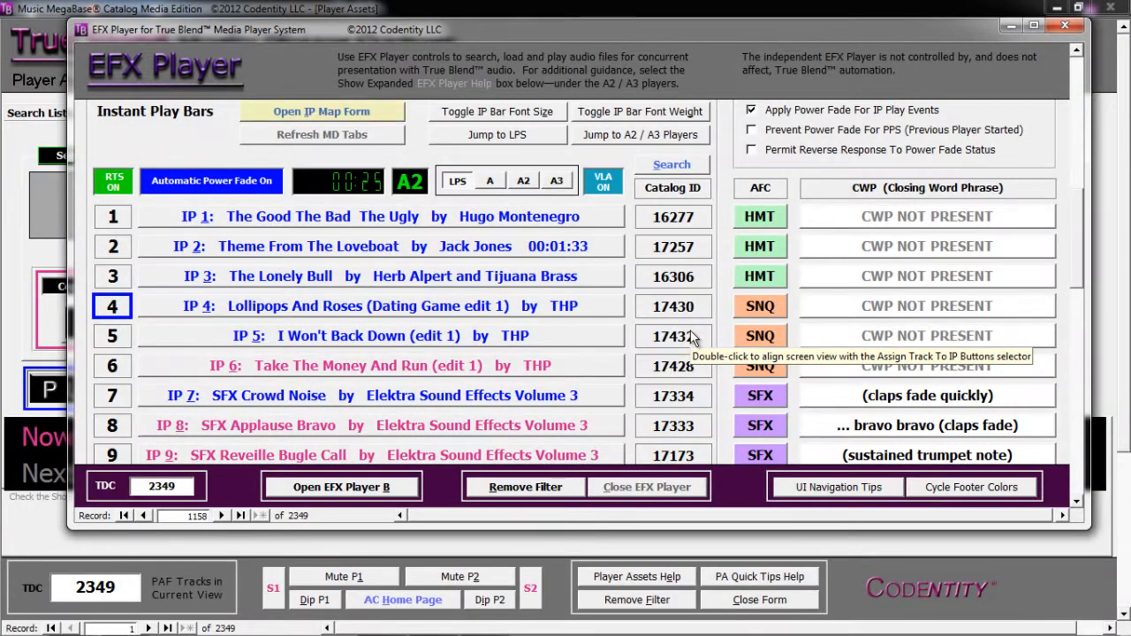
{"action": "left_click", "coordinate": [346, 112]}
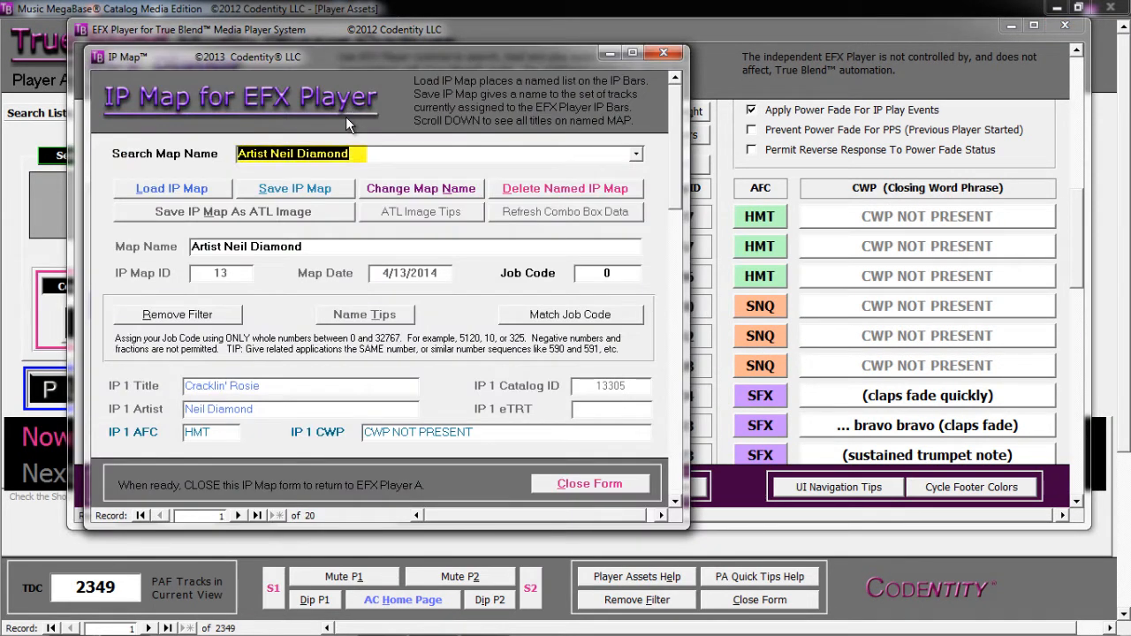
{"action": "type", "text": "k"}
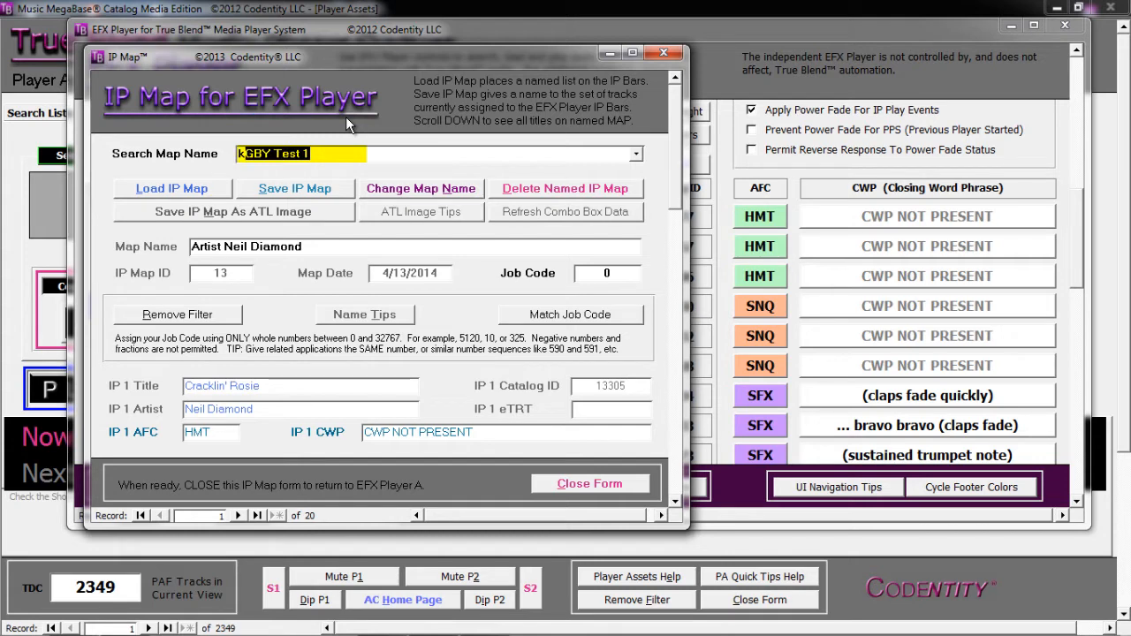
{"action": "type", "text": "gby"}
{"action": "key", "text": "Return"}
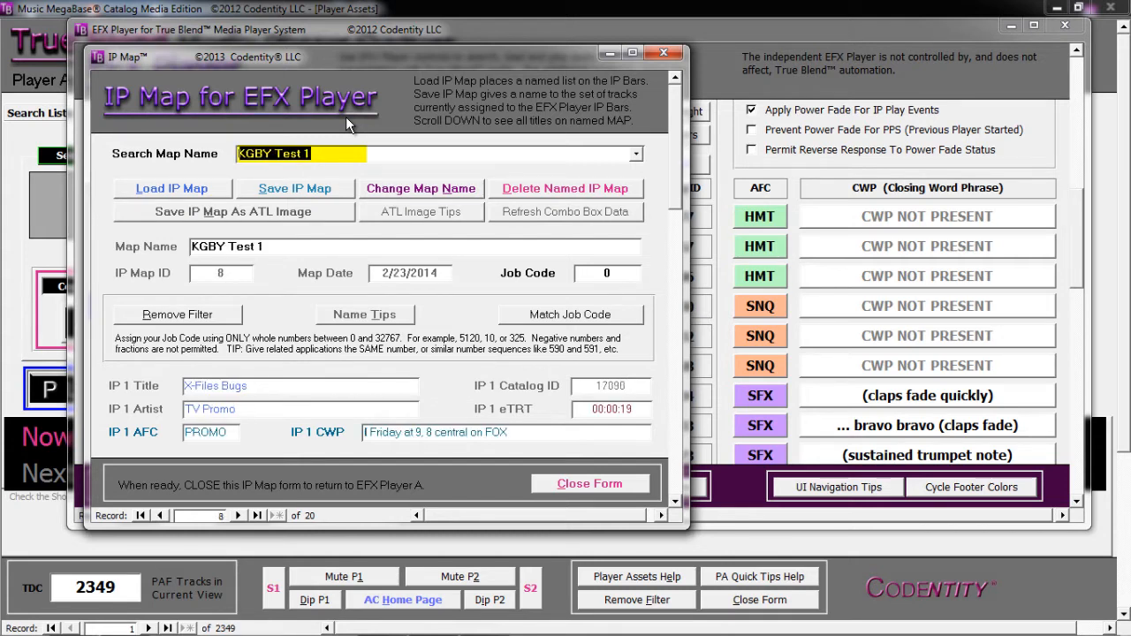
{"action": "left_click", "coordinate": [176, 189]}
{"action": "left_click", "coordinate": [638, 390]}
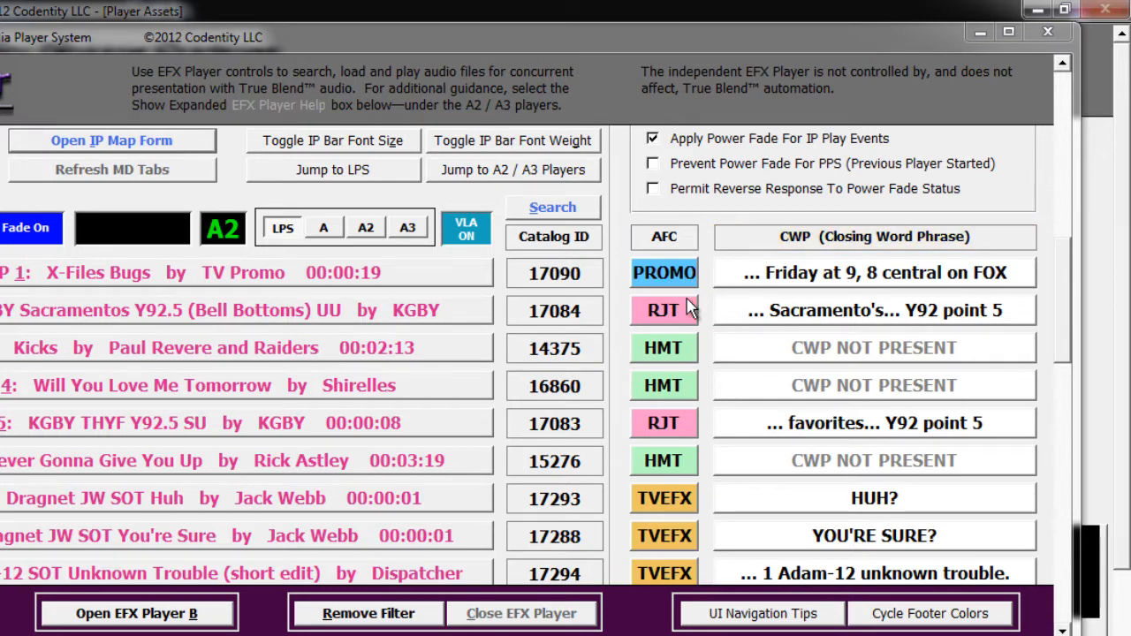
Turn off power fade for IP play events and start "X-Files Bugs" from Instant Play bar IP 1.
{"action": "left_click", "coordinate": [653, 141]}
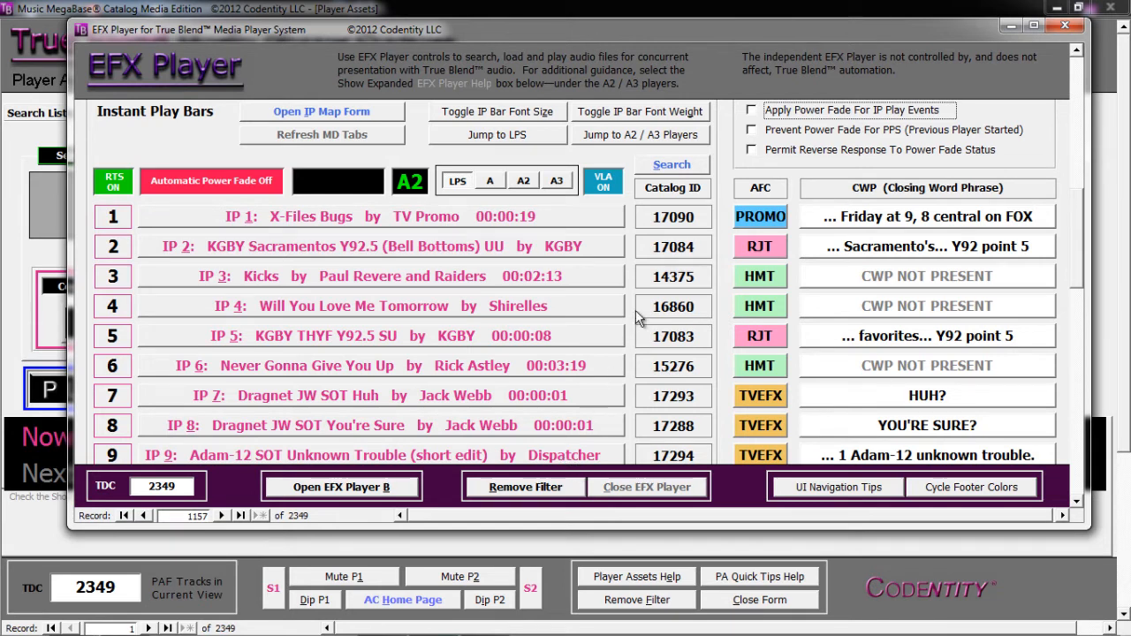
{"action": "left_click", "coordinate": [575, 220]}
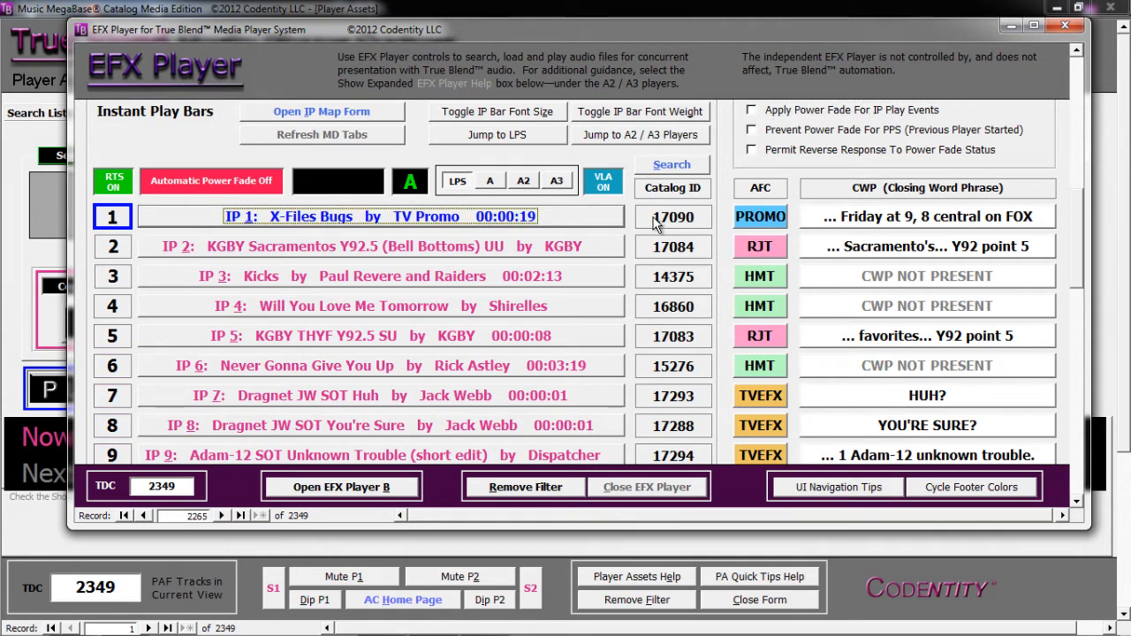
Lower the EFX A player's volume to about a third while the promo plays, and raise it again to about 85 percent.
{"action": "left_click", "coordinate": [511, 140]}
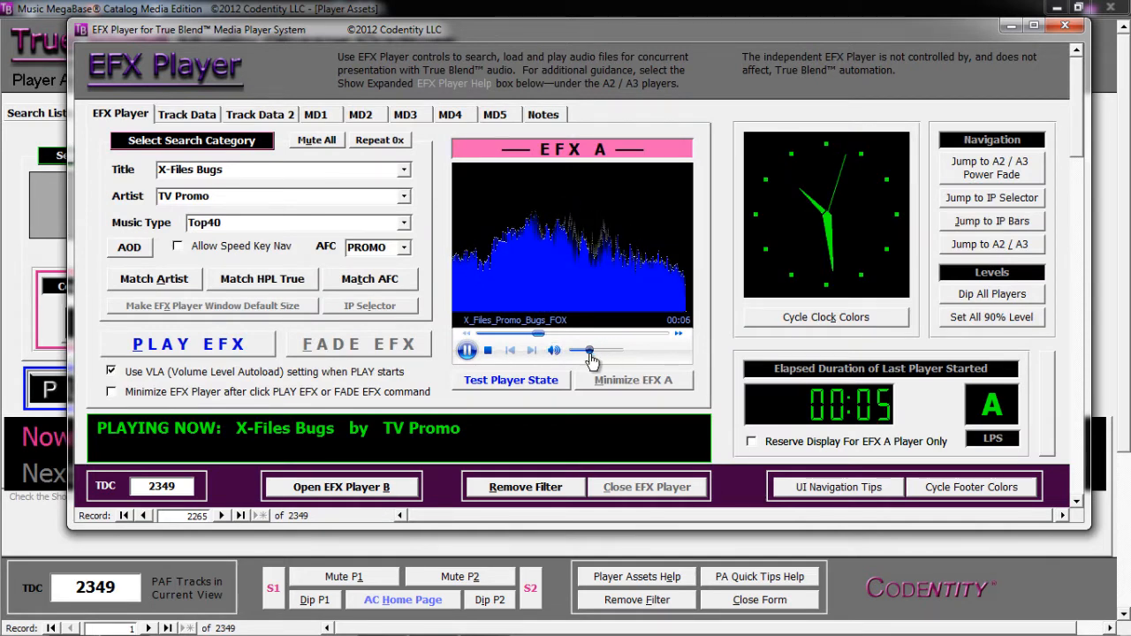
{"action": "left_click_drag", "start_coordinate": [612, 352], "coordinate": [589, 352]}
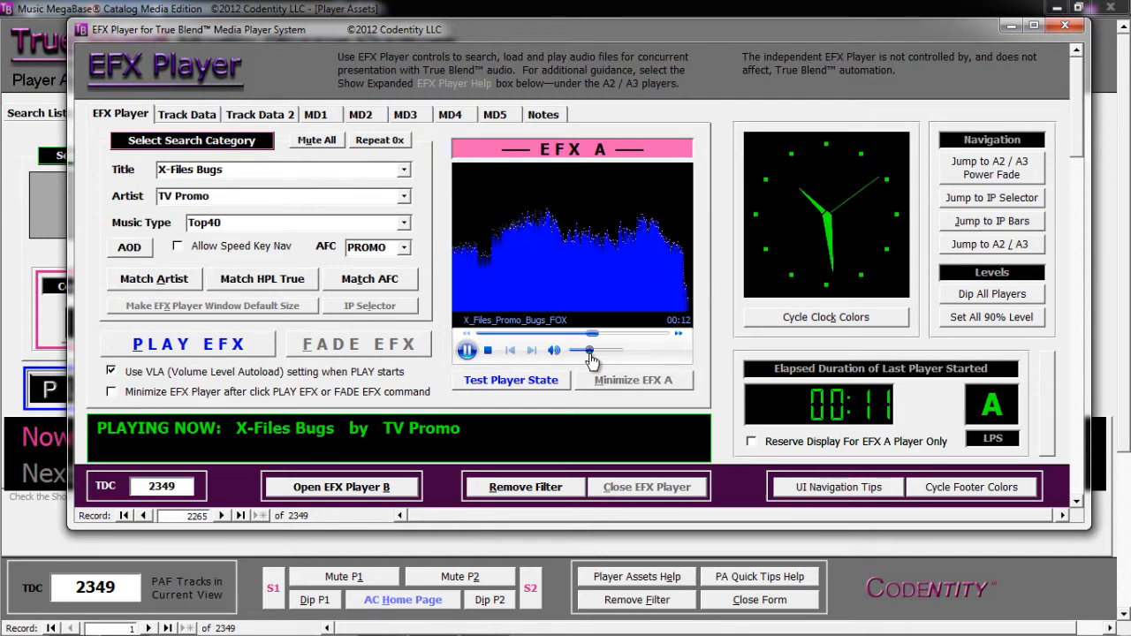
{"action": "left_click_drag", "start_coordinate": [590, 358], "coordinate": [617, 359]}
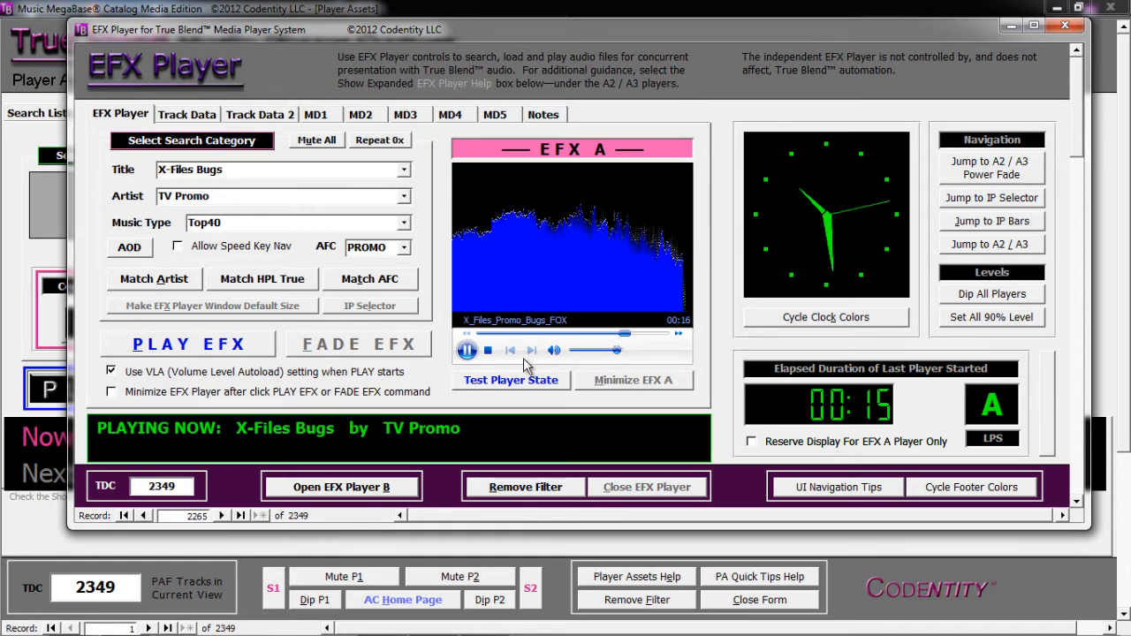
Start the IP 2 jingle "KGBY Sacramentos Y92.5 (Bell Bottoms) UU", followed by "Kicks" from IP 3 and "Adam-12 SOT Unknown Trouble (short edit)" from IP 9.
{"action": "left_click", "coordinate": [409, 307]}
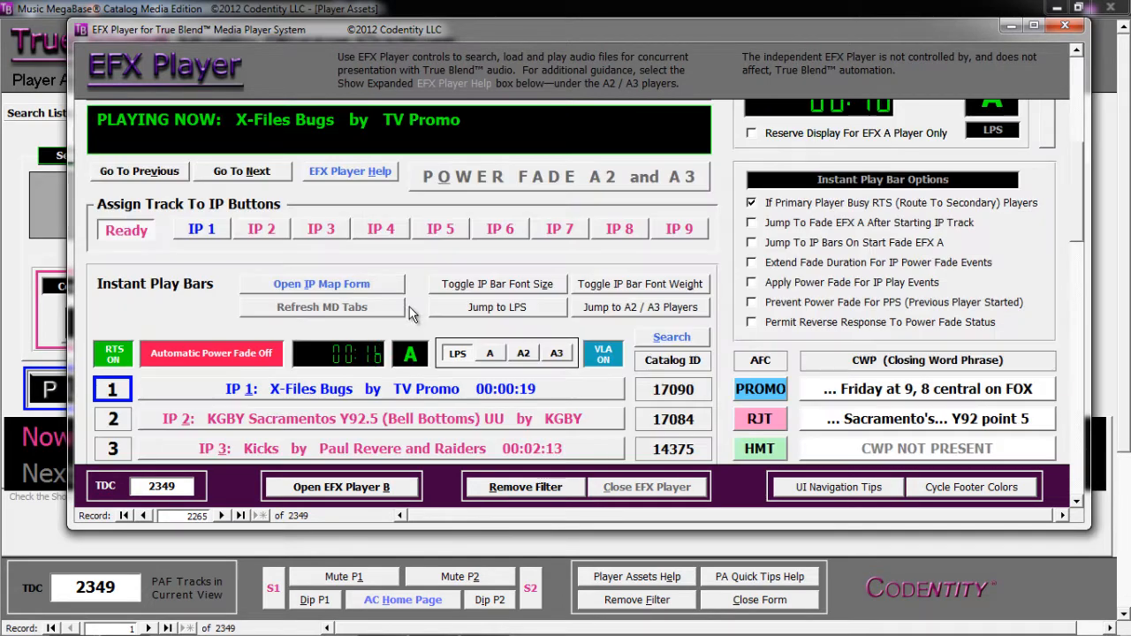
{"action": "left_click", "coordinate": [444, 417]}
{"action": "scroll", "coordinate": [682, 422], "scroll_direction": "down", "scroll_amount": 3}
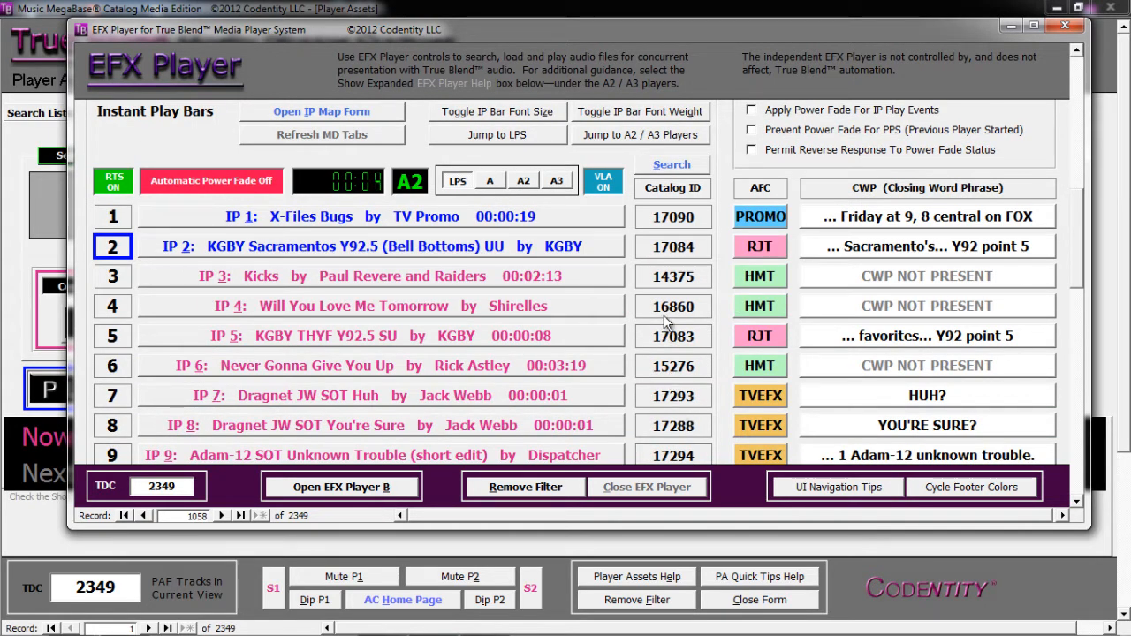
{"action": "left_click", "coordinate": [615, 277]}
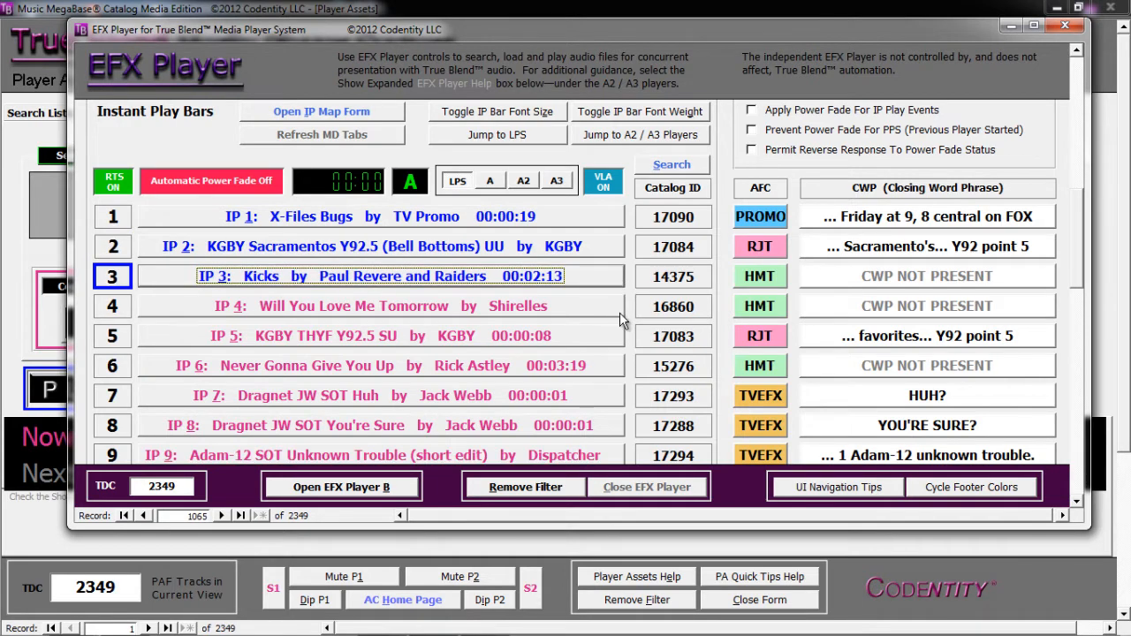
{"action": "left_click", "coordinate": [601, 456]}
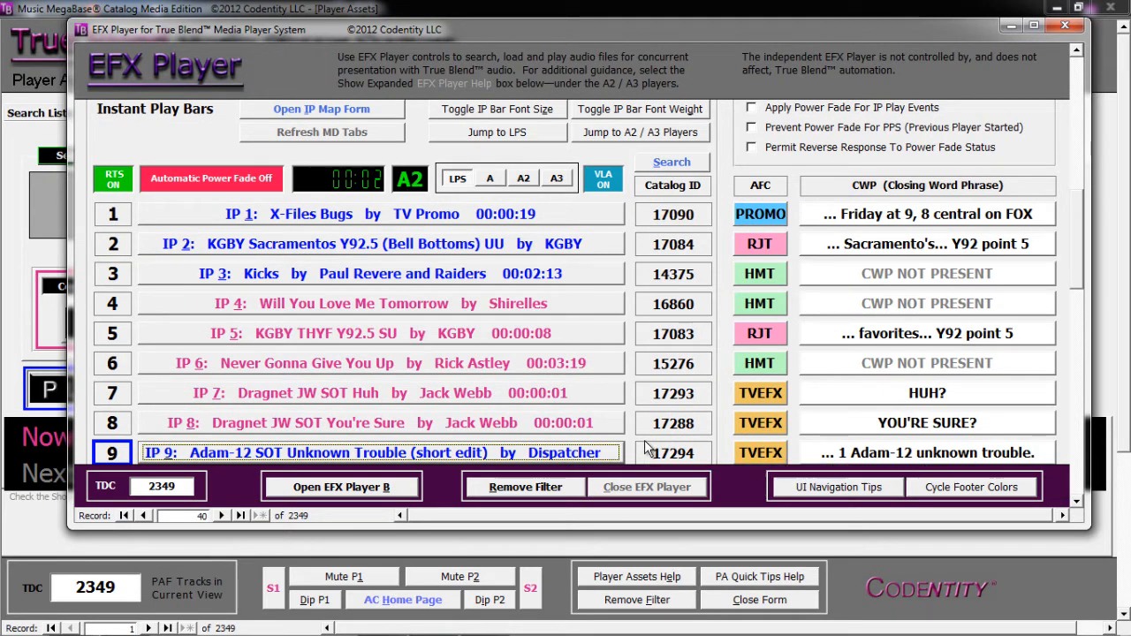
Turn on power fade for IP play events and start "Will You Love Me Tomorrow" from Instant Play bar IP 4.
{"action": "left_click", "coordinate": [751, 107]}
{"action": "left_click", "coordinate": [559, 303]}
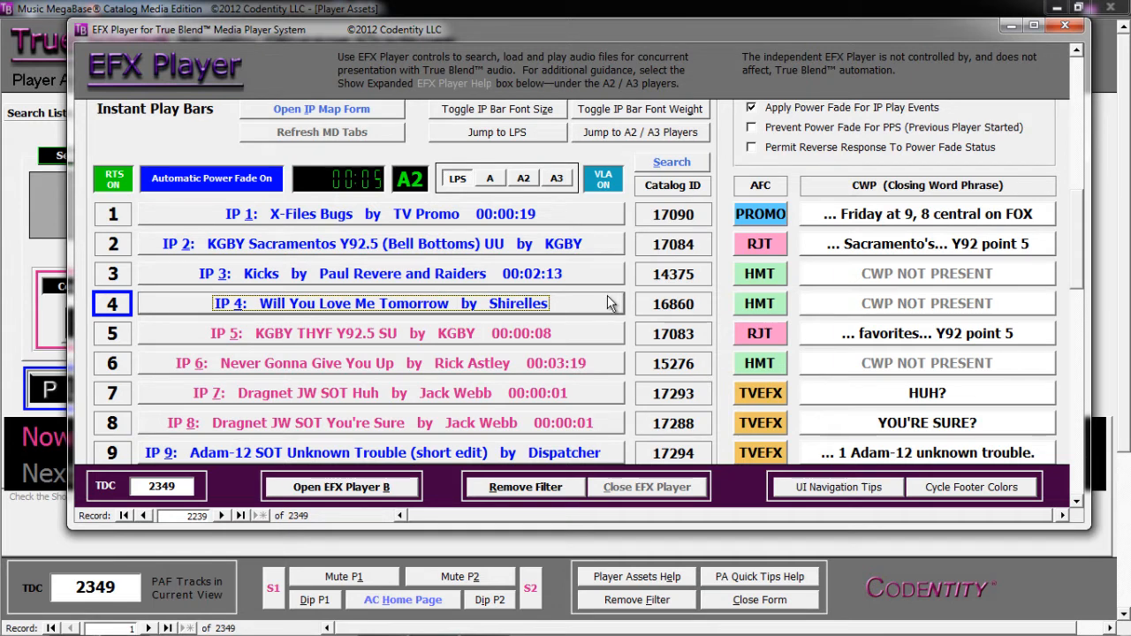
Turn off power fade for IP play events and play "Dragnet JW SOT You're Sure" from IP 8 and "Dragnet JW SOT Huh" from IP 7.
{"action": "left_click", "coordinate": [765, 107]}
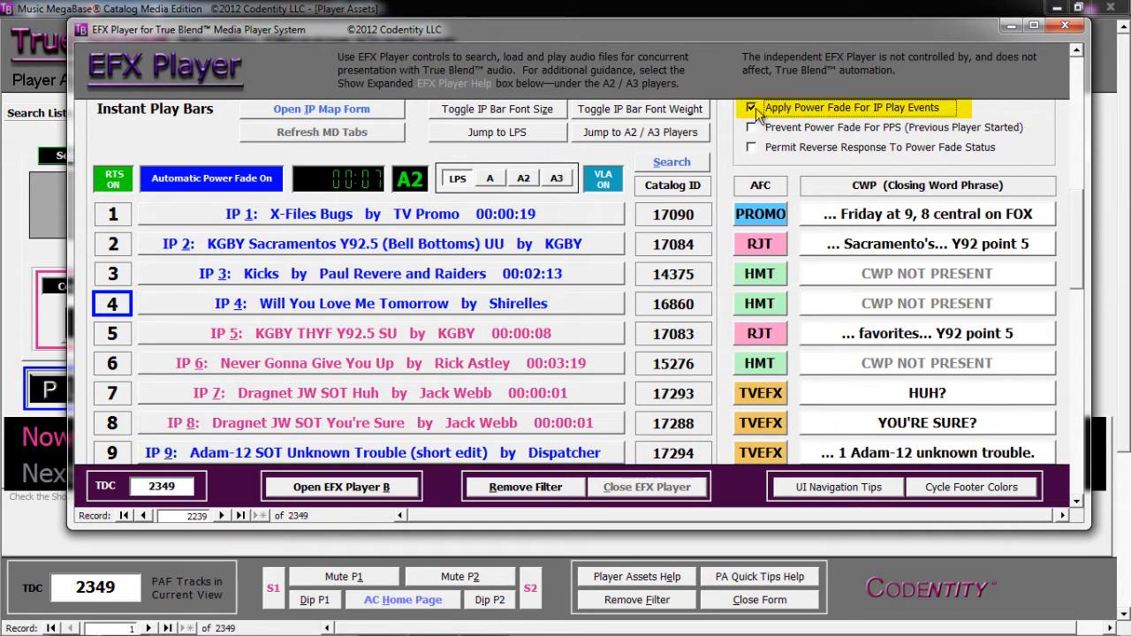
{"action": "left_click", "coordinate": [550, 425]}
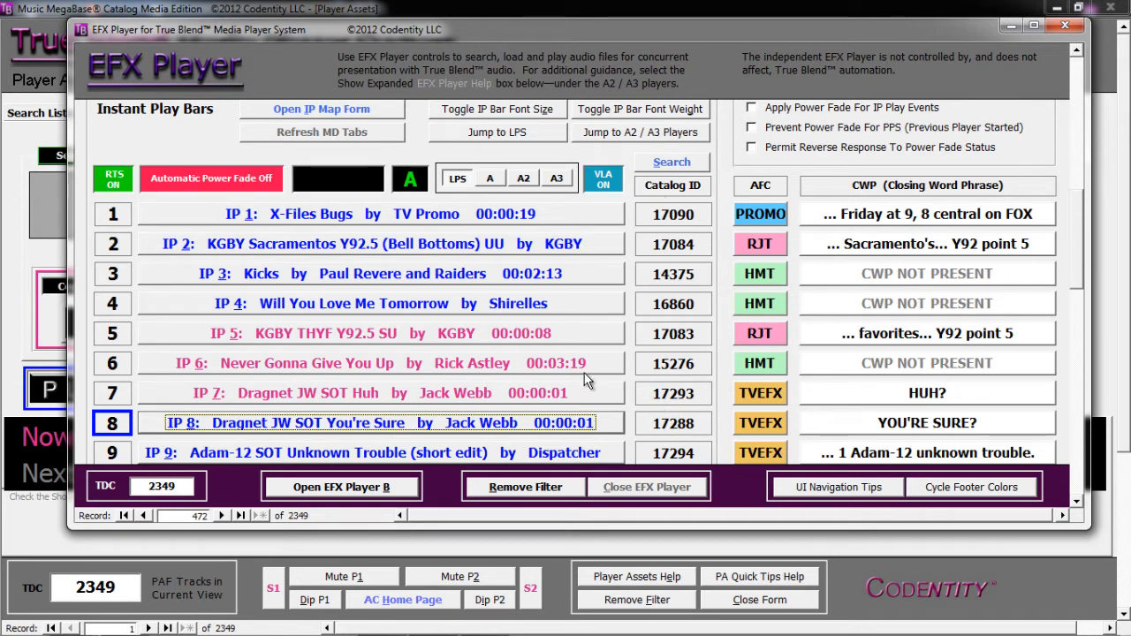
{"action": "left_click", "coordinate": [583, 400]}
Re-enable power fade for IP play events and start the jingle "KGBY THYF Y92.5 SU" from Instant Play bar IP 5.
{"action": "left_click", "coordinate": [751, 108]}
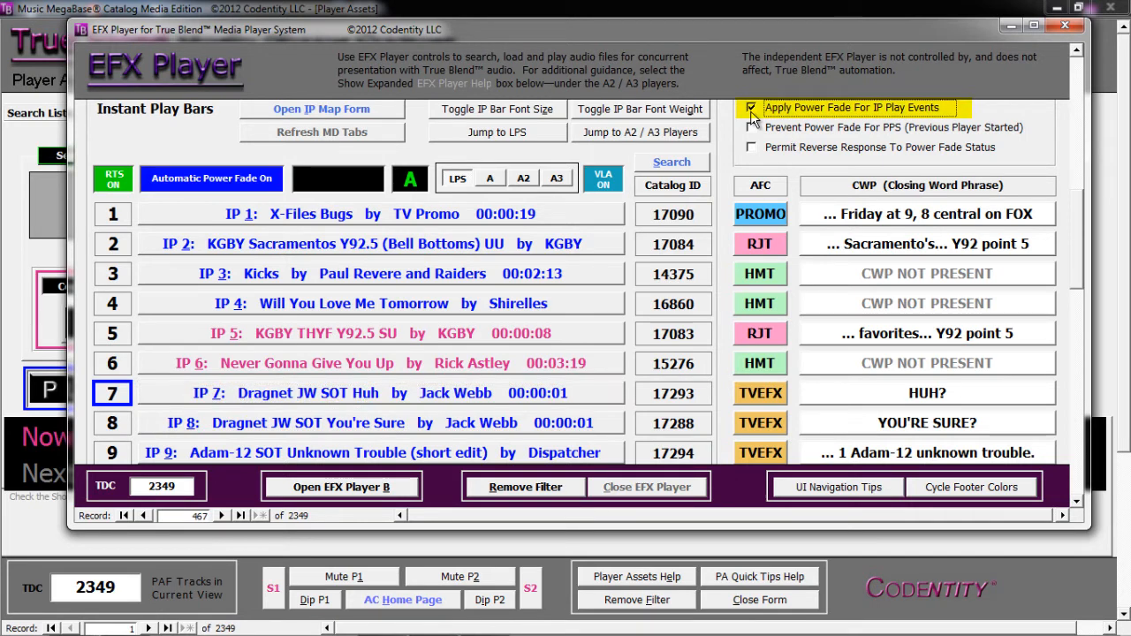
{"action": "left_click", "coordinate": [575, 333]}
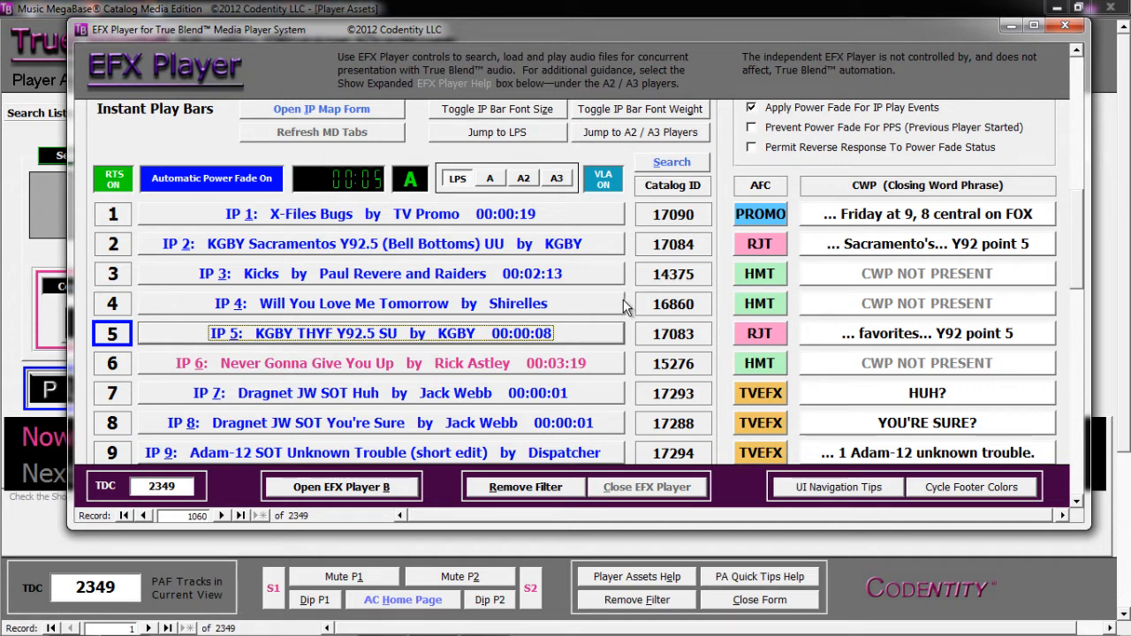
Start "Never Gonna Give You Up" from Instant Play bar IP 6 and lower the EFX A2 player's volume to nearly zero.
{"action": "left_click", "coordinate": [587, 364]}
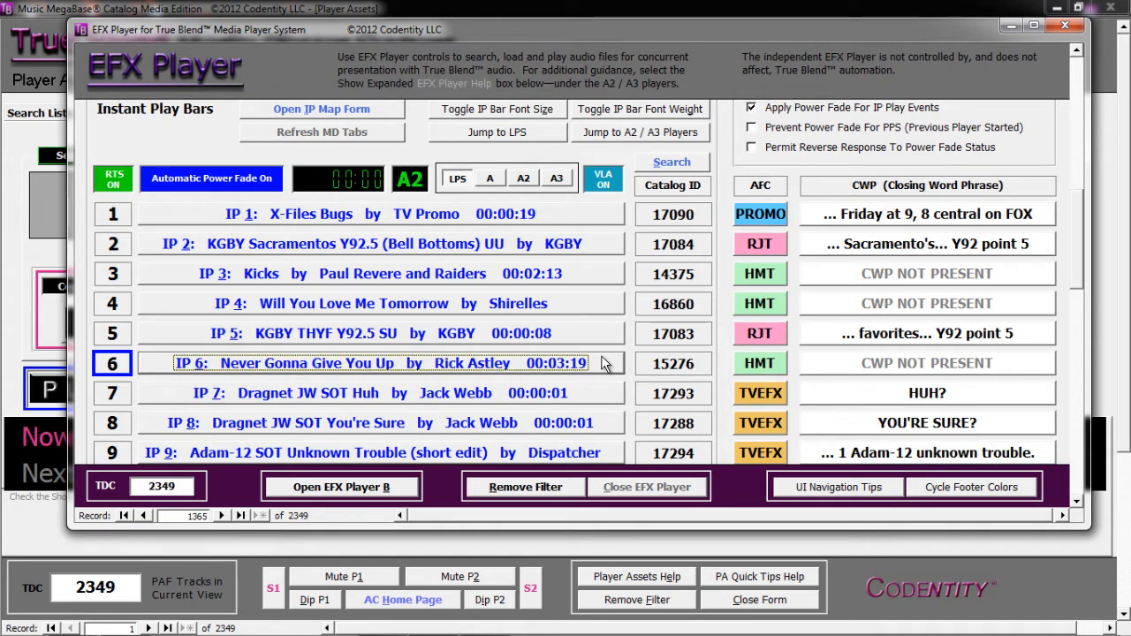
{"action": "left_click", "coordinate": [495, 133]}
{"action": "left_click_drag", "start_coordinate": [276, 321], "coordinate": [245, 321]}
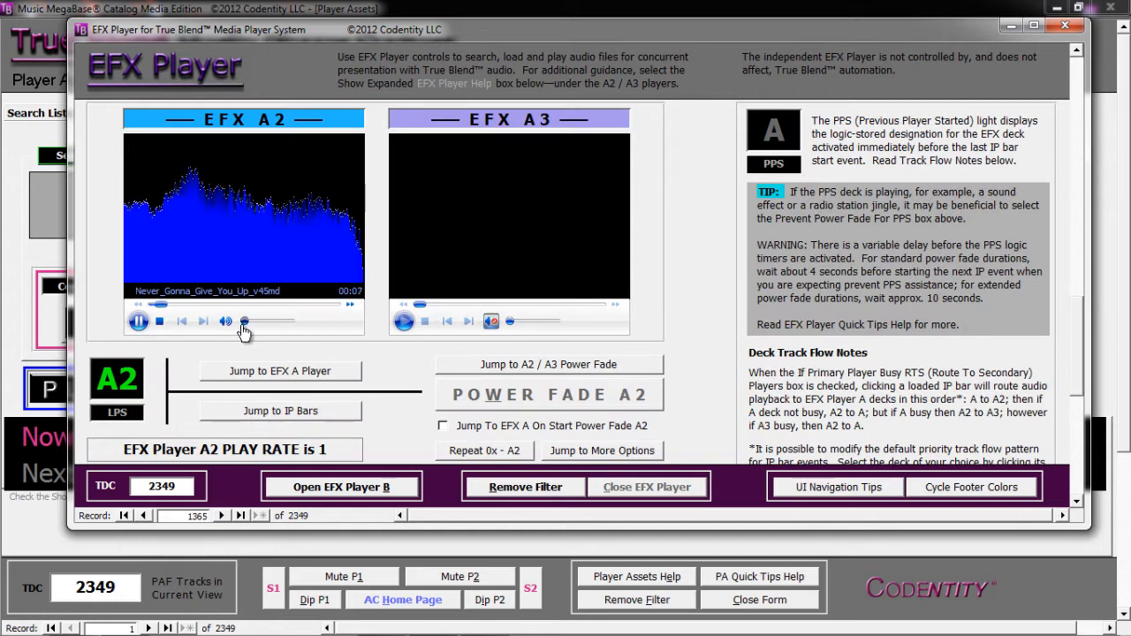